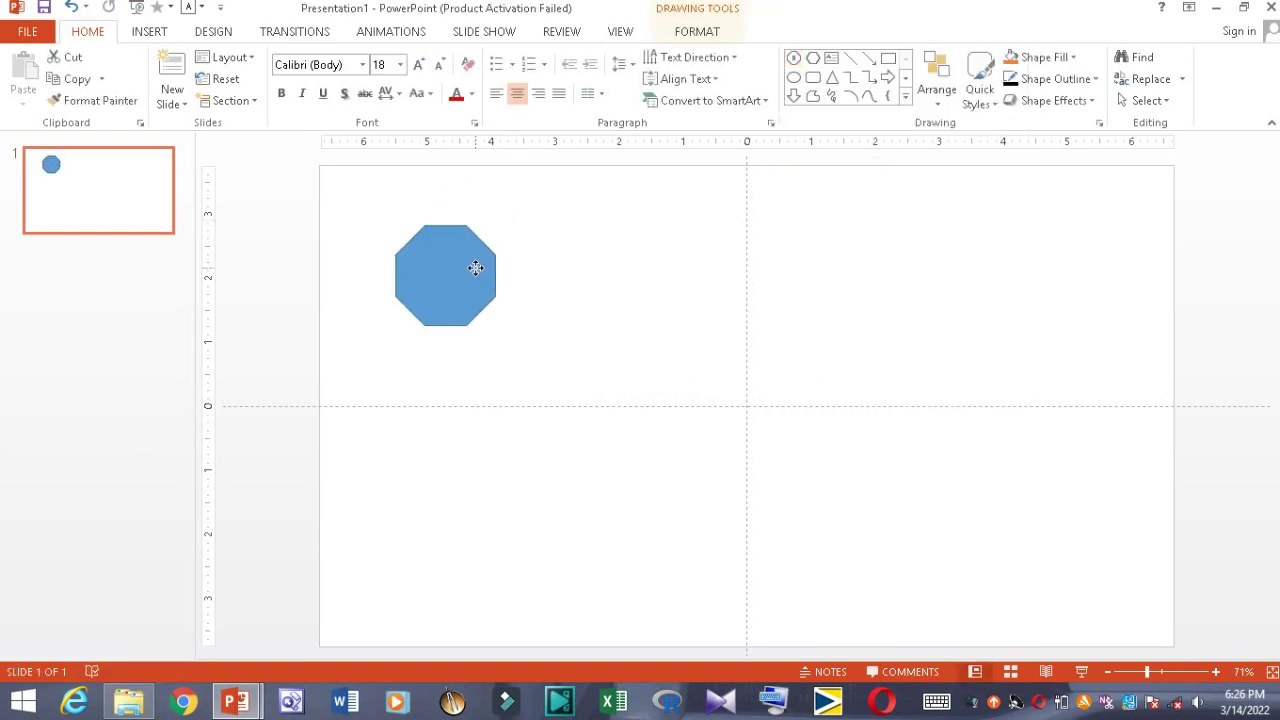
# Make the octagon orange and draw a divider line across it between opposite corners, adjusting its weight.
pyautogui.click(1095, 79)
pyautogui.click(1094, 180)
pyautogui.click(850, 58)
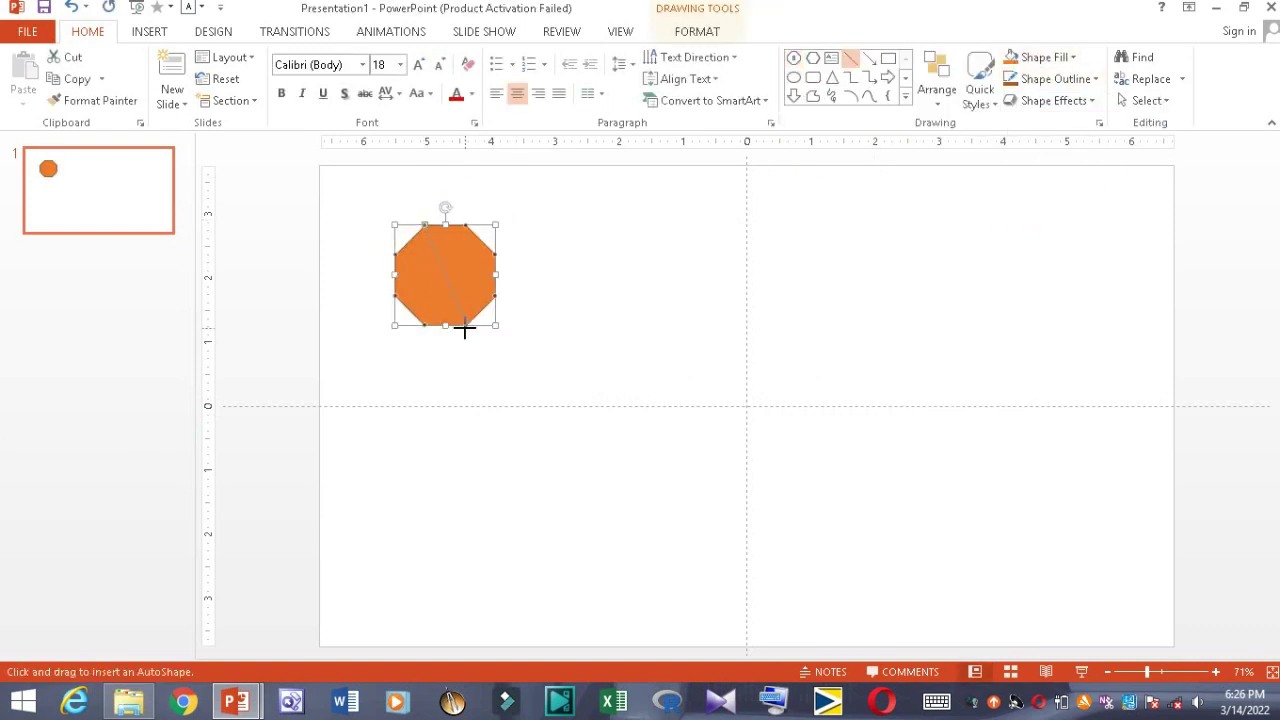
pyautogui.moveTo(465, 329); pyautogui.dragTo(466, 326)
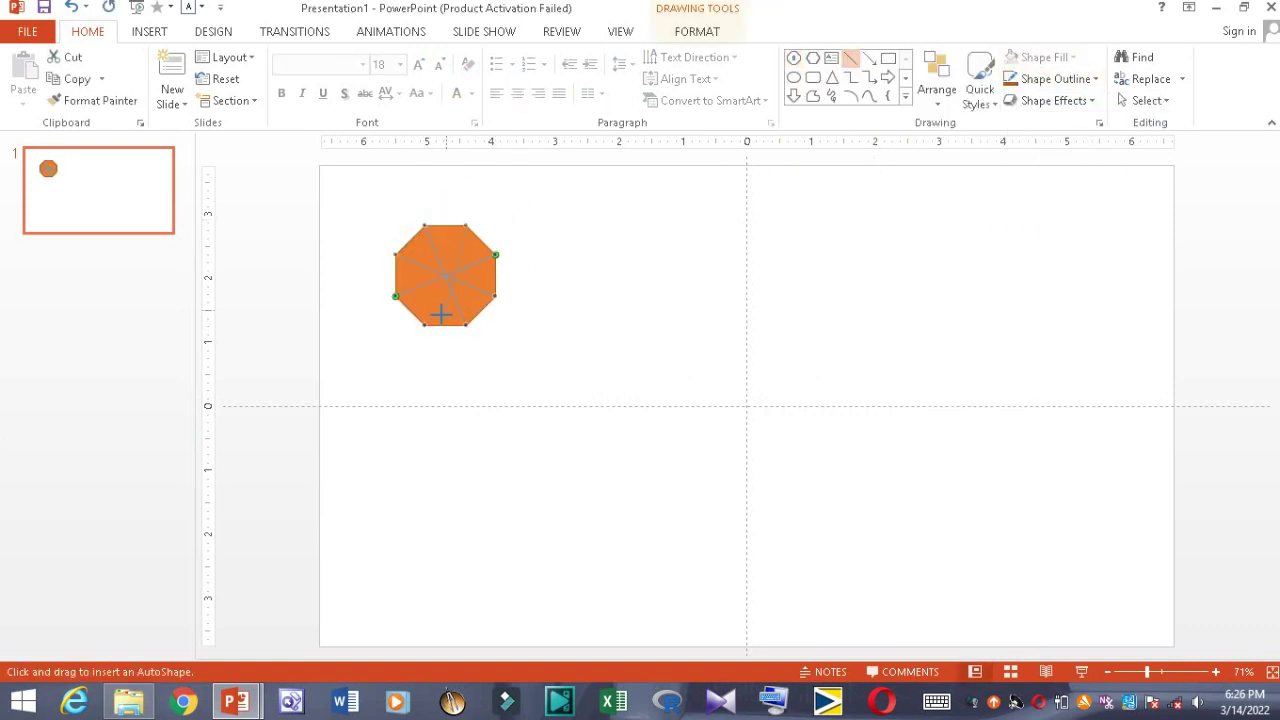
pyautogui.click(1095, 79)
pyautogui.moveTo(1089, 320)
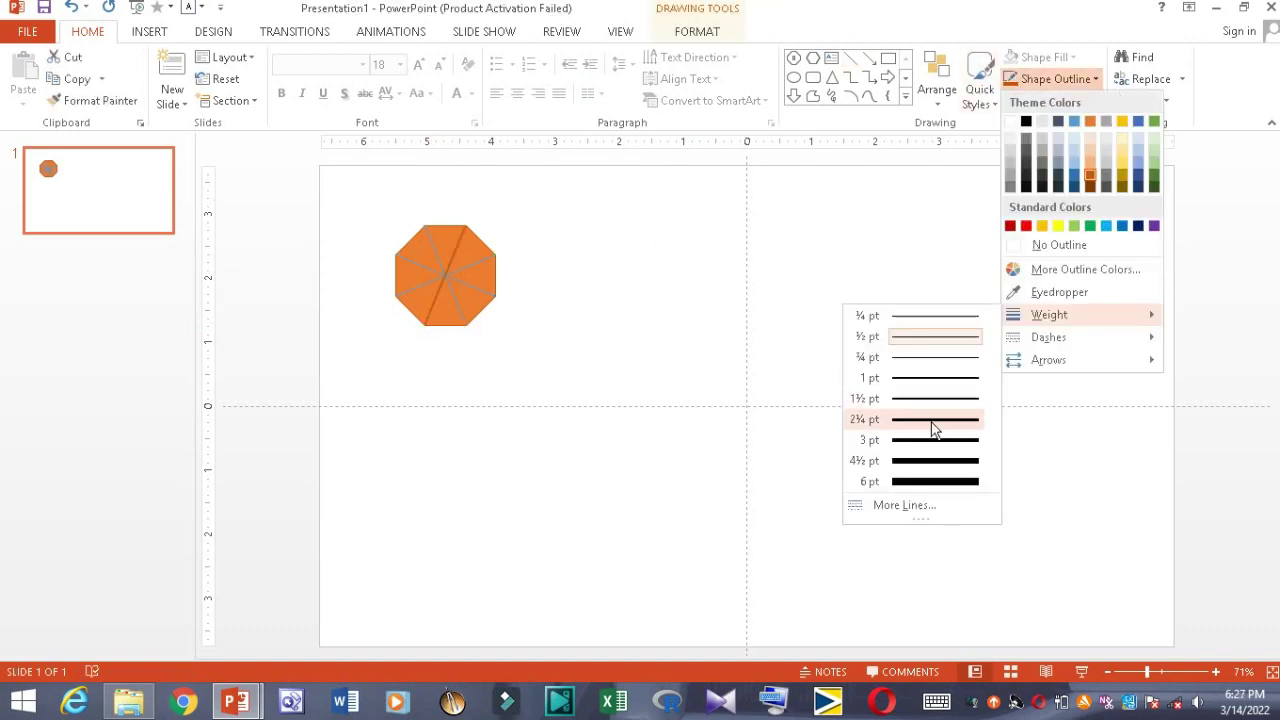
pyautogui.click(929, 426)
pyautogui.click(1095, 79)
pyautogui.click(920, 440)
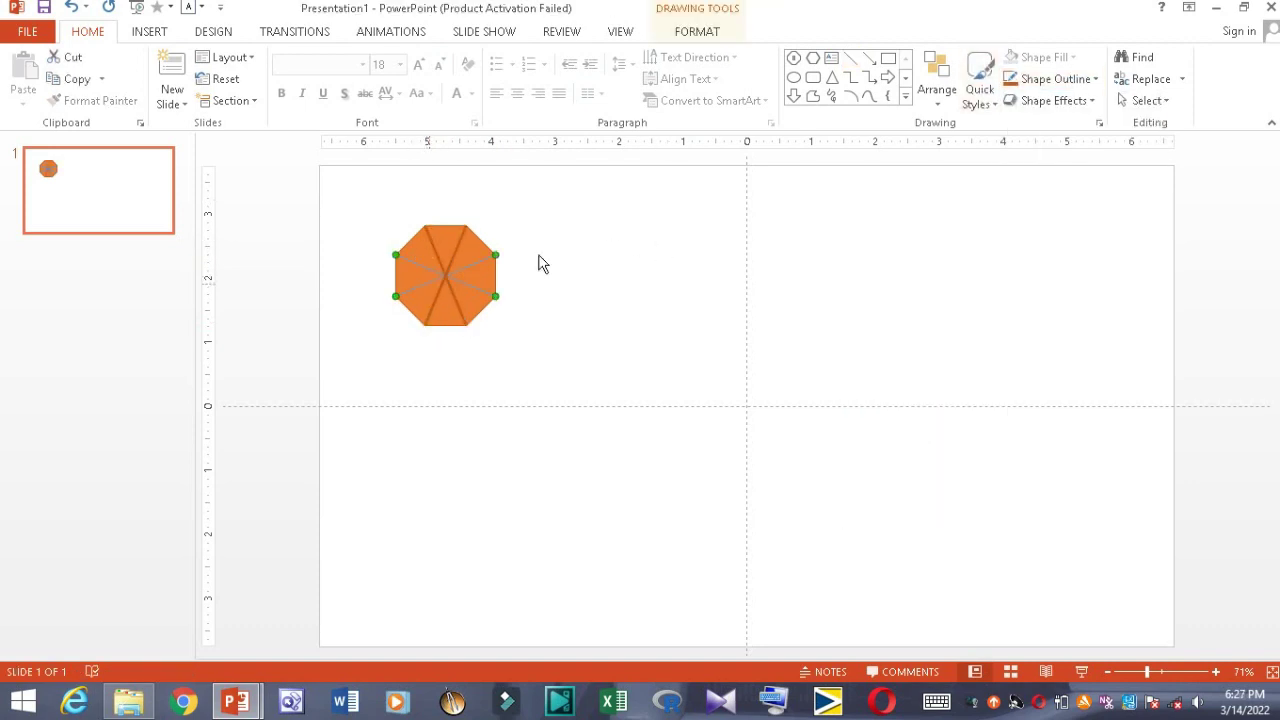
# Give the octagon a 3 pt outline.
pyautogui.click(1095, 79)
pyautogui.click(794, 280)
pyautogui.click(445, 275)
pyautogui.click(1095, 79)
pyautogui.moveTo(1049, 314)
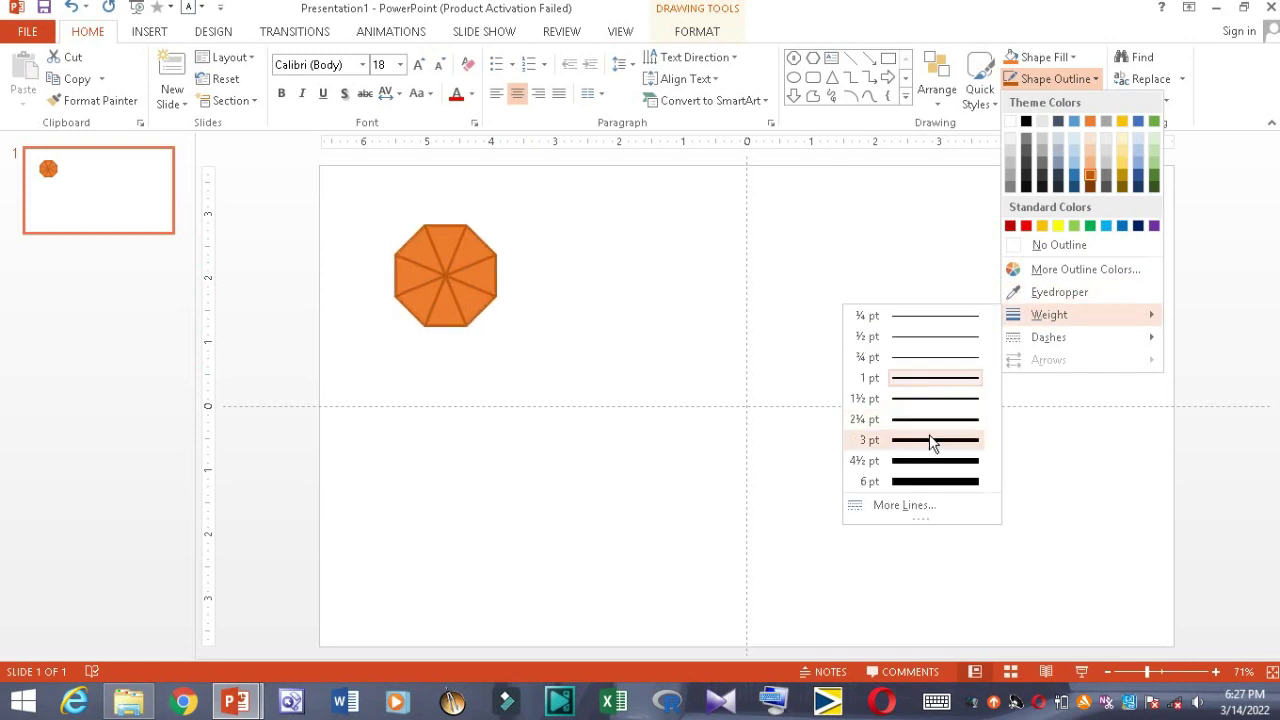
pyautogui.click(929, 440)
# Add a soft drop shadow to the octagon with a 6 pt distance in the Format Shape pane.
pyautogui.click(697, 31)
pyautogui.click(480, 100)
pyautogui.moveTo(525, 180)
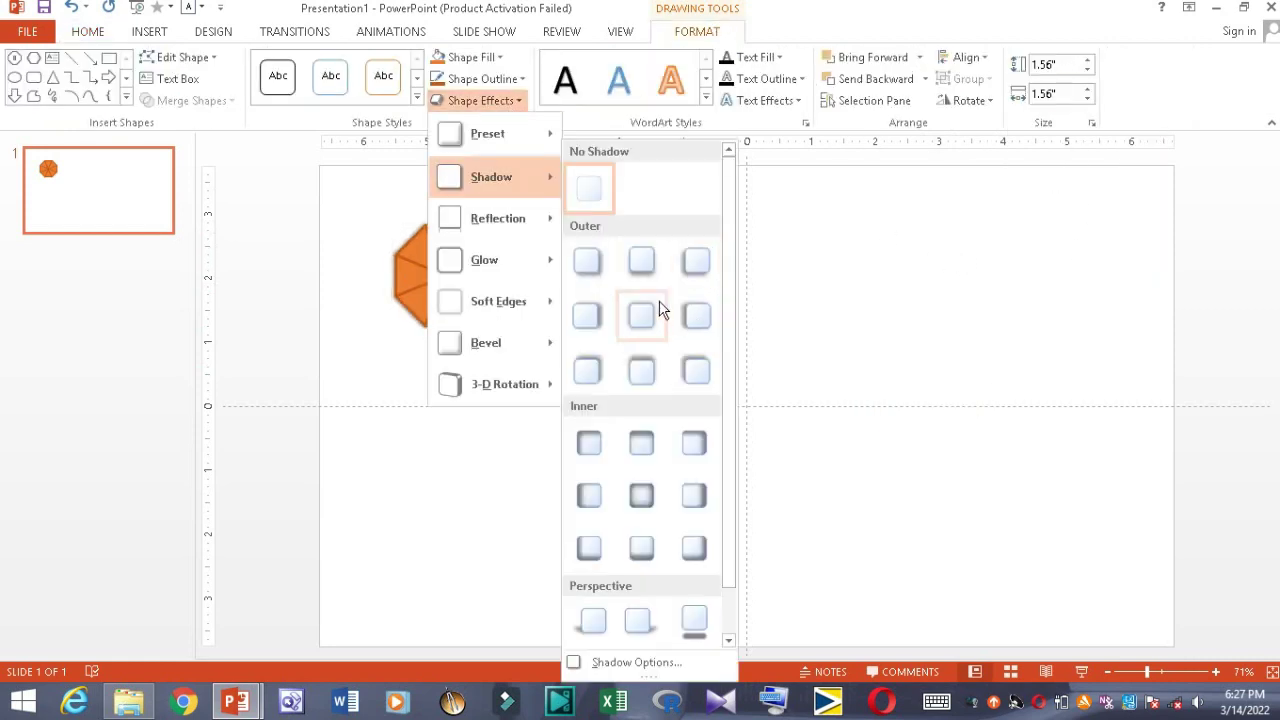
pyautogui.click(641, 315)
pyautogui.click(527, 122)
pyautogui.click(1062, 262)
pyautogui.click(1085, 220)
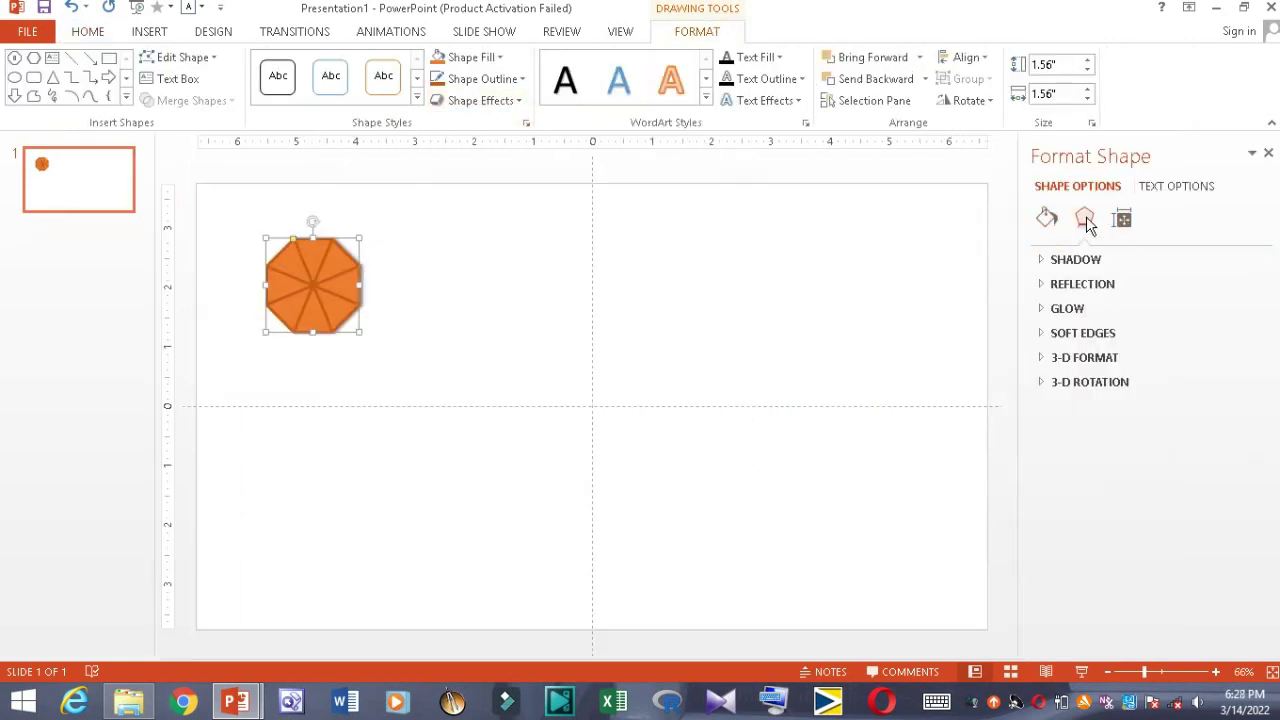
pyautogui.click(1075, 259)
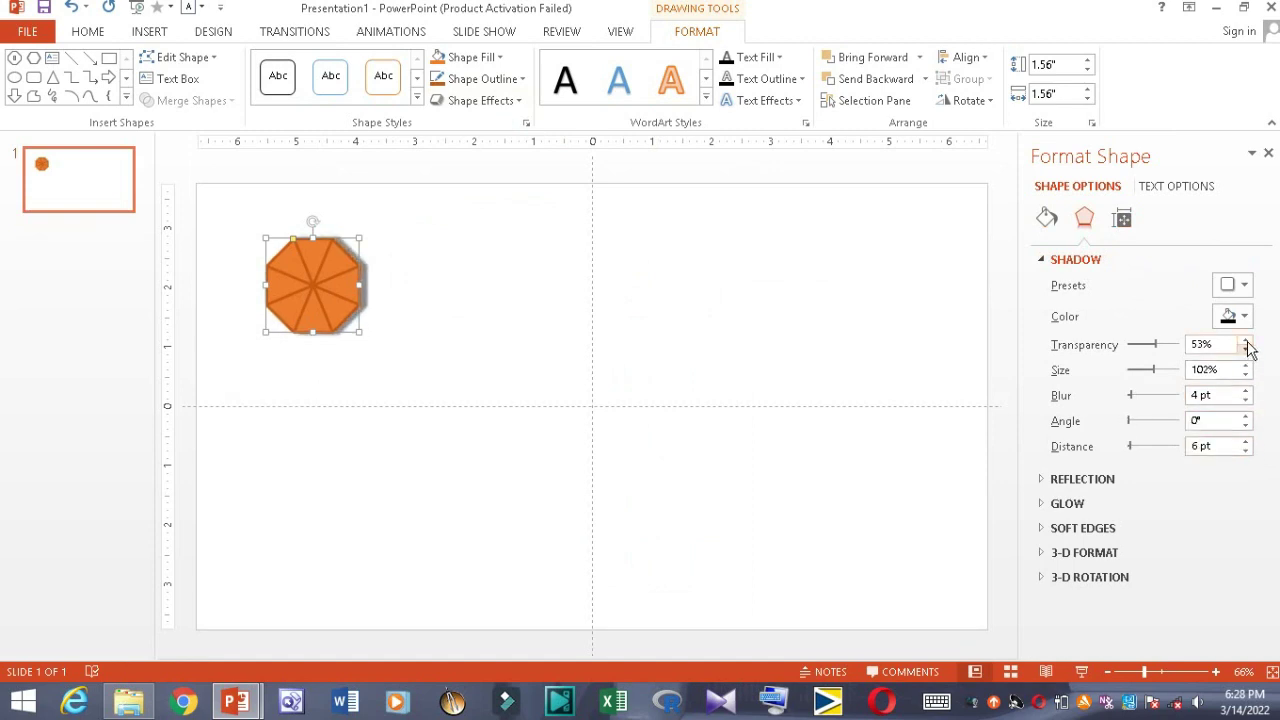
pyautogui.click(538, 386)
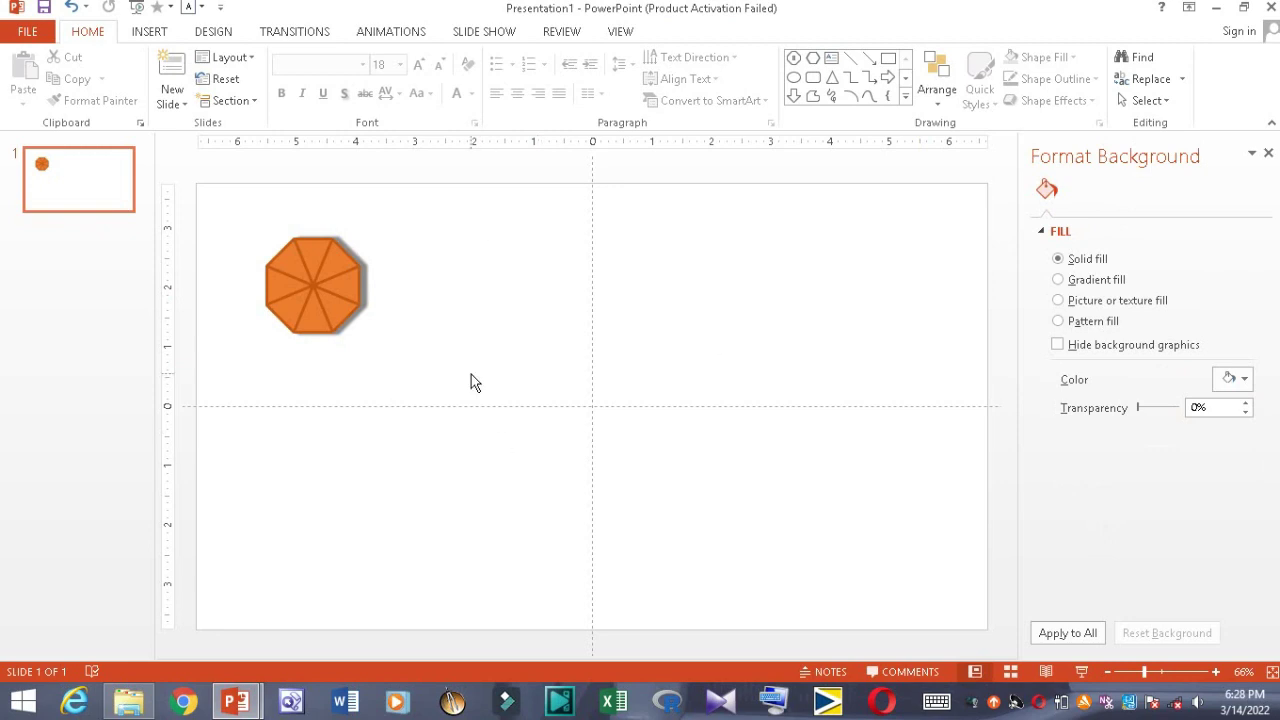
# Draw a circle and a square beside the umbrella, sizing the circle as a chair.
pyautogui.click(793, 77)
pyautogui.click(595, 263)
pyautogui.moveTo(650, 272)
pyautogui.mouseDown()
pyautogui.moveTo(577, 257)
pyautogui.moveTo(645, 280)
pyautogui.mouseUp()
pyautogui.click(813, 77)
pyautogui.click(600, 248)
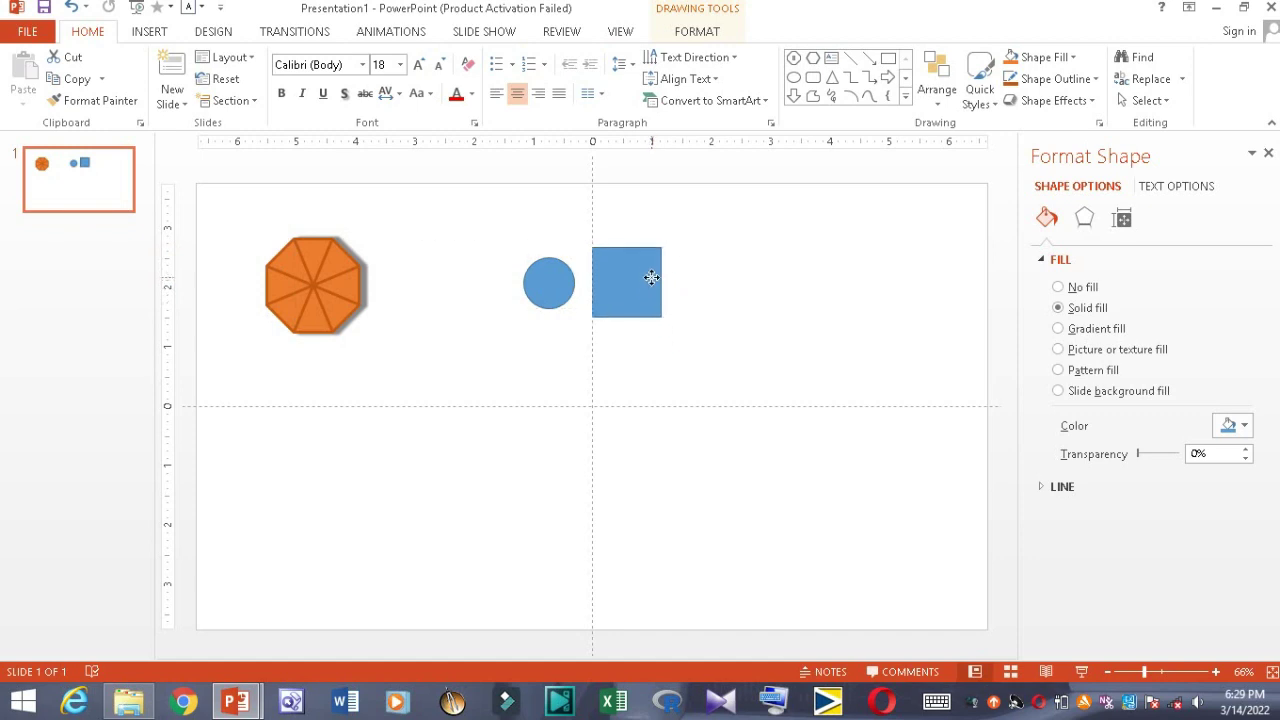
pyautogui.moveTo(574, 257)
pyautogui.mouseDown()
pyautogui.moveTo(634, 208)
pyautogui.moveTo(634, 352)
pyautogui.moveTo(706, 290)
pyautogui.mouseUp()
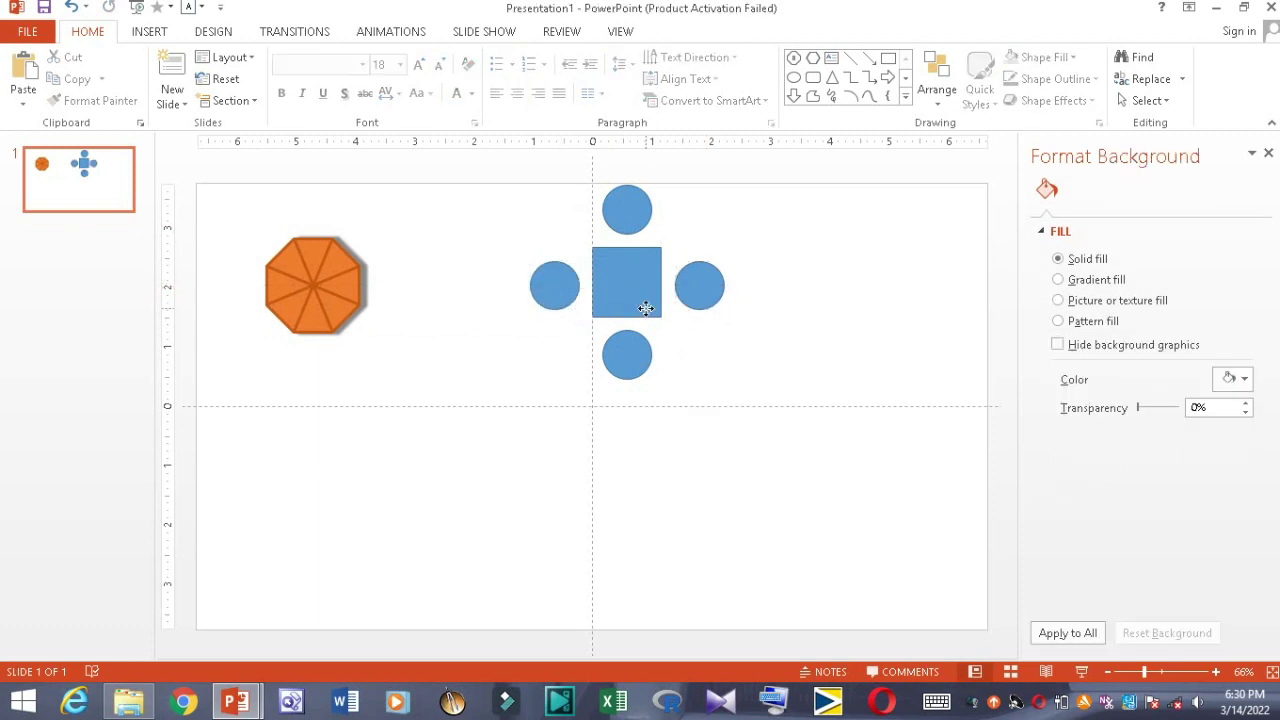
# Give the square and four circles a white fill, no outline and a bevel.
pyautogui.click(560, 287)
pyautogui.keyDown('shift'); pyautogui.click(626, 282); pyautogui.keyUp('shift')
pyautogui.keyDown('shift'); pyautogui.click(626, 210); pyautogui.keyUp('shift')
pyautogui.keyDown('shift'); pyautogui.click(699, 287); pyautogui.keyUp('shift')
pyautogui.keyDown('shift'); pyautogui.click(634, 357); pyautogui.keyUp('shift')
pyautogui.click(1040, 57)
pyautogui.click(1010, 99)
pyautogui.click(1052, 78)
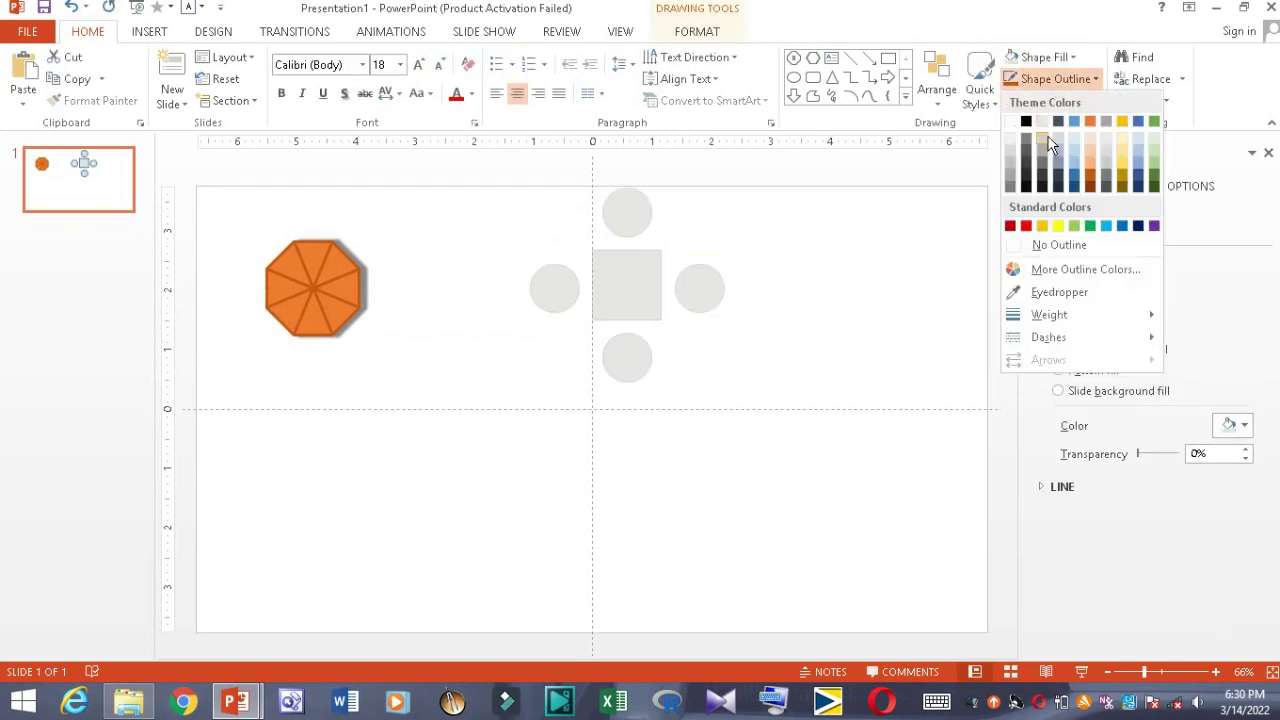
pyautogui.click(1045, 245)
pyautogui.click(1053, 100)
pyautogui.click(830, 400)
# Group the table set, move it near the umbrella, raise its top bevel to 9 pt and shrink it.
pyautogui.rightClick(641, 318)
pyautogui.click(820, 400)
pyautogui.moveTo(626, 282)
pyautogui.mouseDown()
pyautogui.moveTo(543, 323)
pyautogui.moveTo(515, 290)
pyautogui.mouseUp()
pyautogui.click(1082, 102)
pyautogui.moveTo(1070, 347)
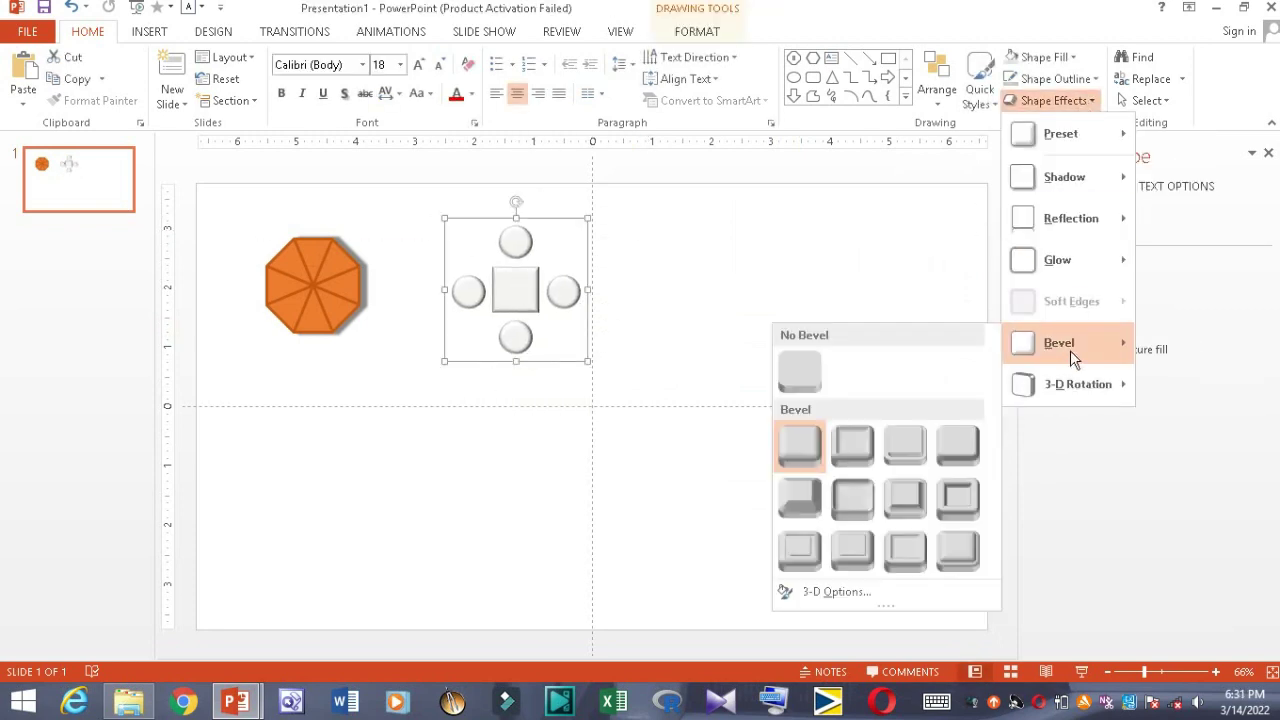
pyautogui.click(947, 447)
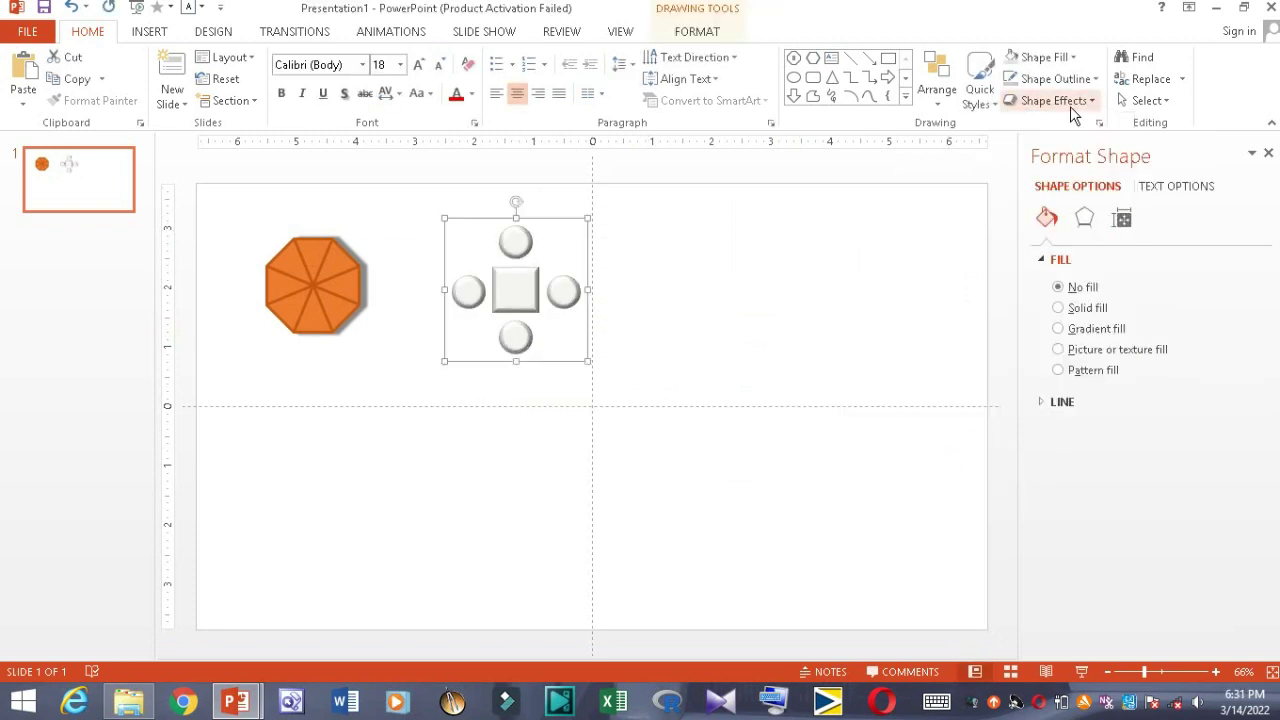
pyautogui.click(1084, 218)
pyautogui.click(1075, 259)
pyautogui.click(1088, 358)
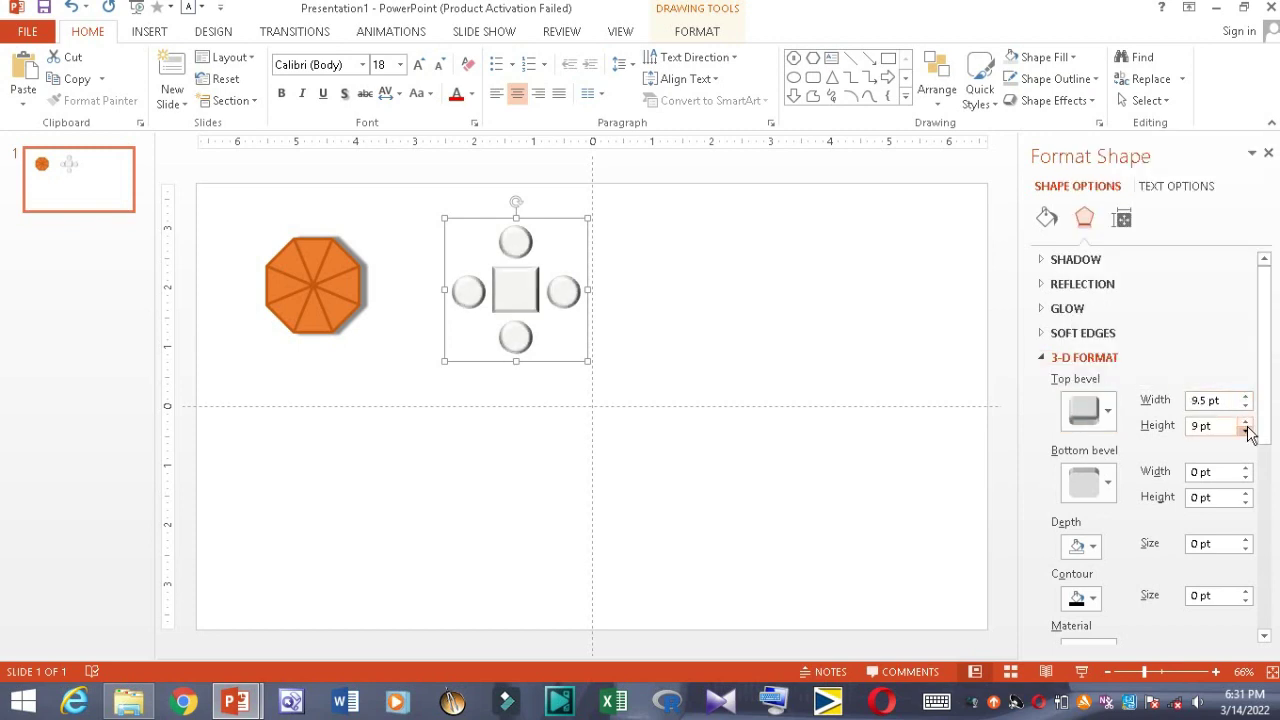
pyautogui.moveTo(593, 225); pyautogui.dragTo(534, 271)
pyautogui.click(760, 250)
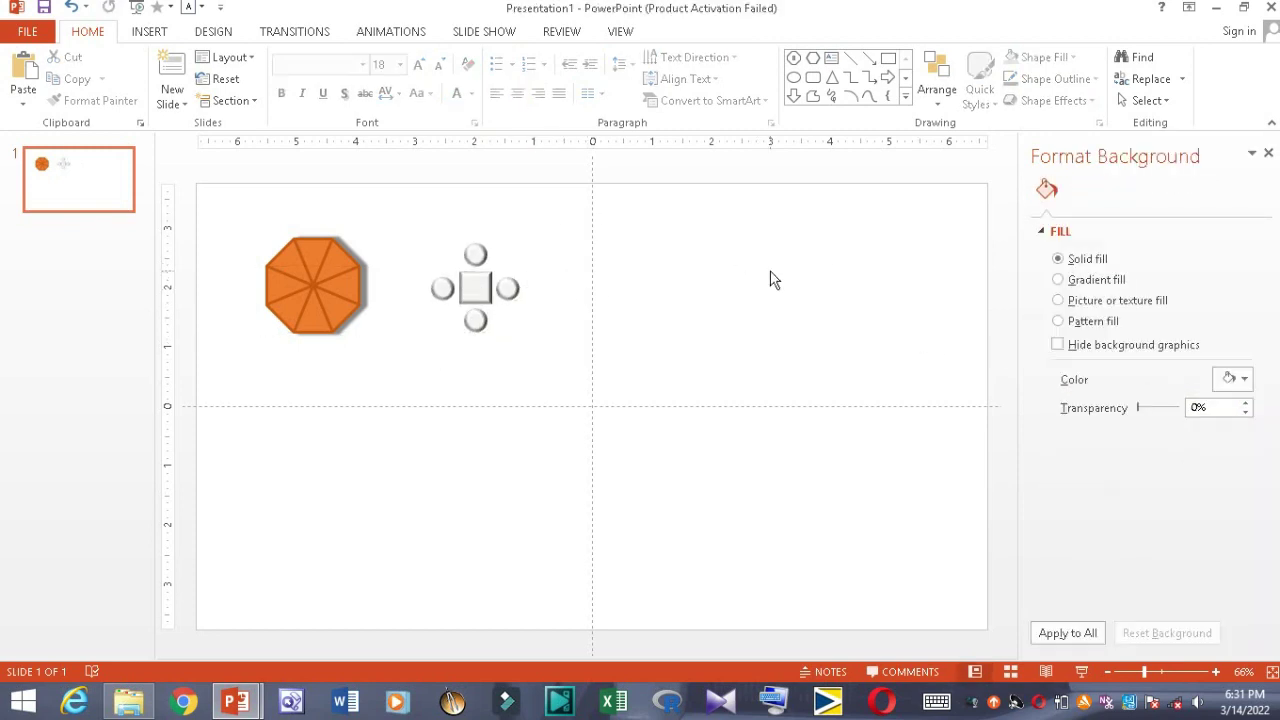
# Draw a thin plank-shaped rectangle.
pyautogui.click(905, 100)
pyautogui.click(803, 180)
pyautogui.click(691, 276)
pyautogui.moveTo(723, 337)
pyautogui.mouseDown()
pyautogui.moveTo(723, 309)
pyautogui.moveTo(694, 294)
pyautogui.mouseUp()
pyautogui.scroll(5, 694, 294)
pyautogui.moveTo(592, 460); pyautogui.dragTo(594, 400)
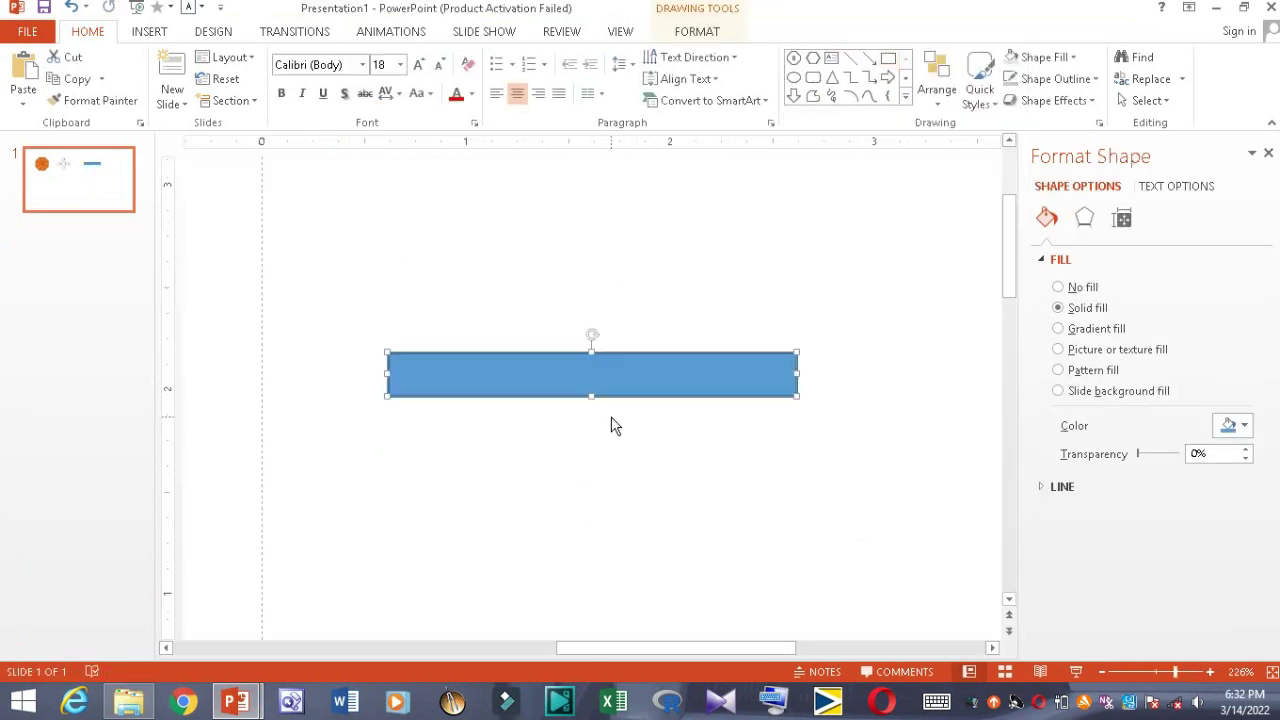
# Duplicate the plank into a stack of four and make the top plank taller as a backrest.
pyautogui.hotkey('ctrl', 'd')
pyautogui.hotkey('ctrl', 'd')
pyautogui.click(733, 372)
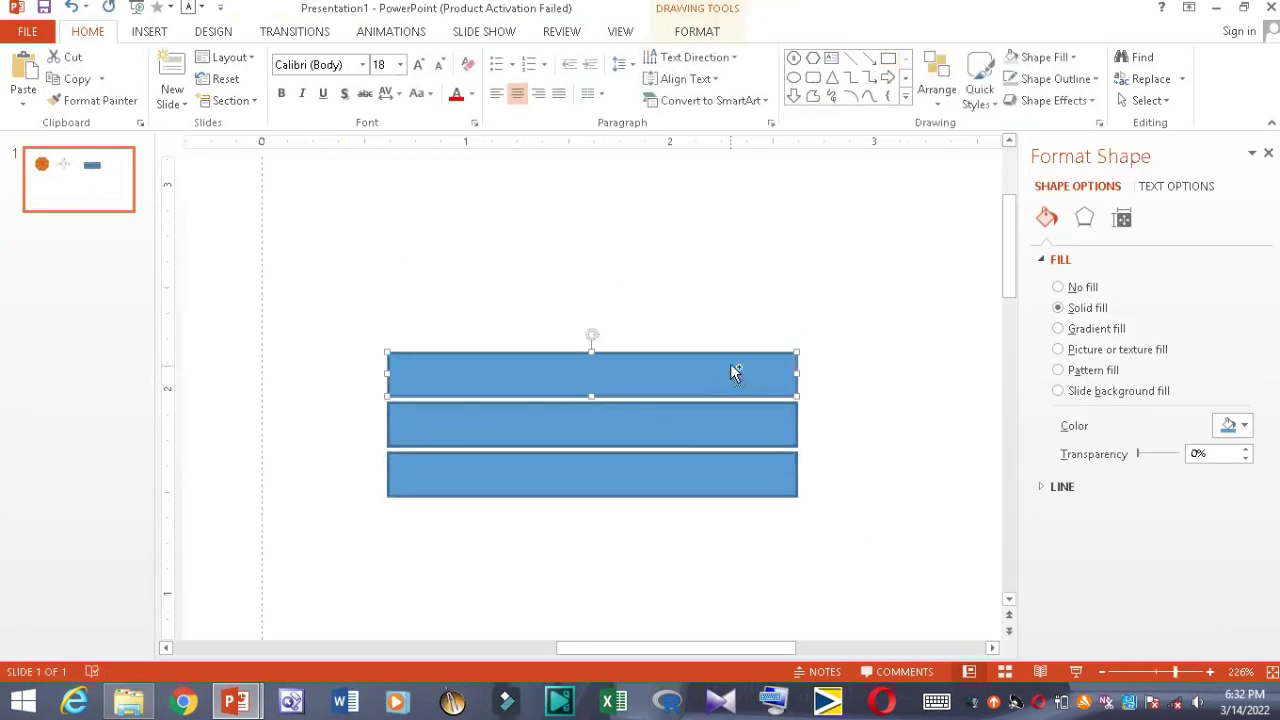
pyautogui.hotkey('ctrl', 'd')
pyautogui.moveTo(733, 372); pyautogui.dragTo(671, 312)
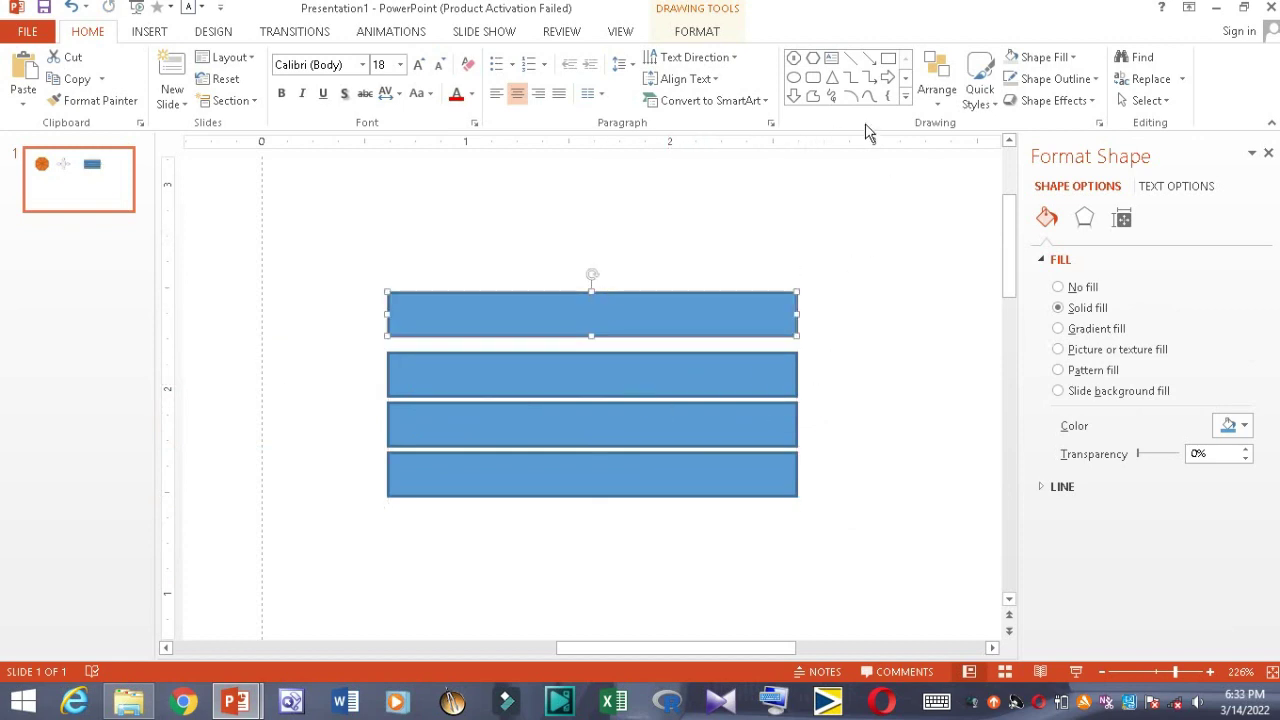
pyautogui.moveTo(928, 208); pyautogui.dragTo(334, 583)
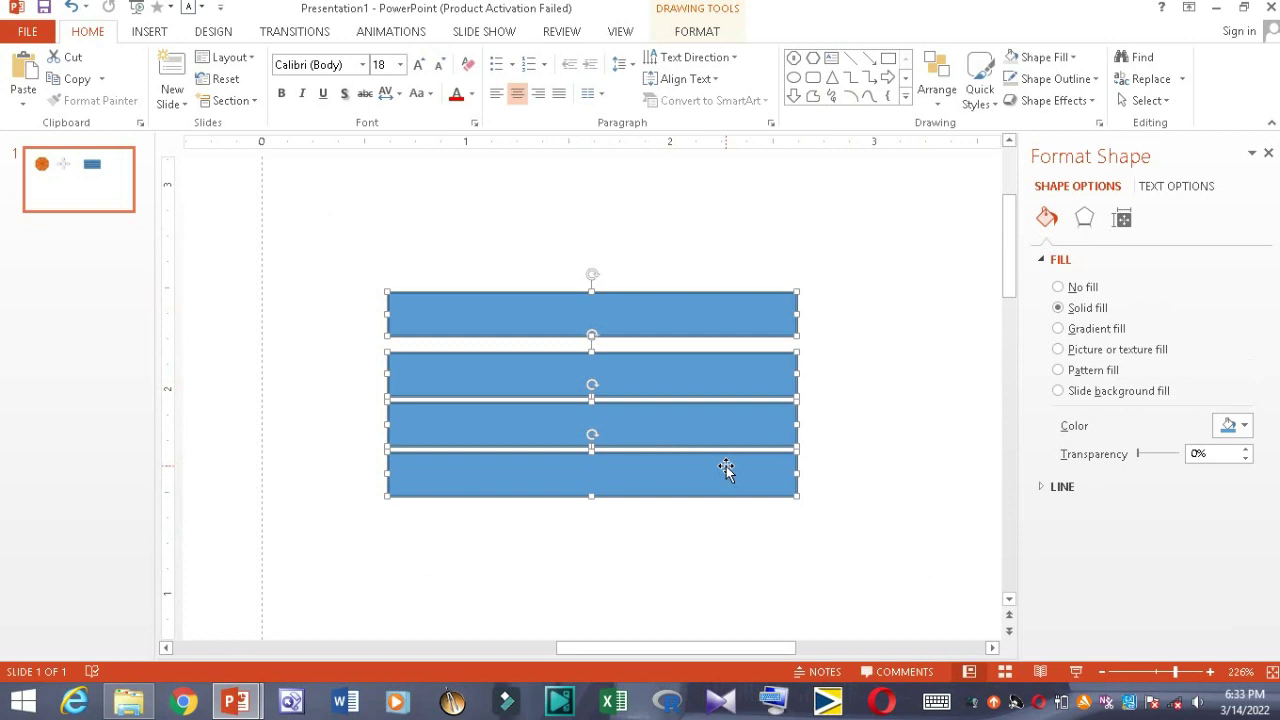
pyautogui.click(794, 423)
pyautogui.press('Up')
pyautogui.press('Tab')
pyautogui.press('Up')
pyautogui.press('Escape')
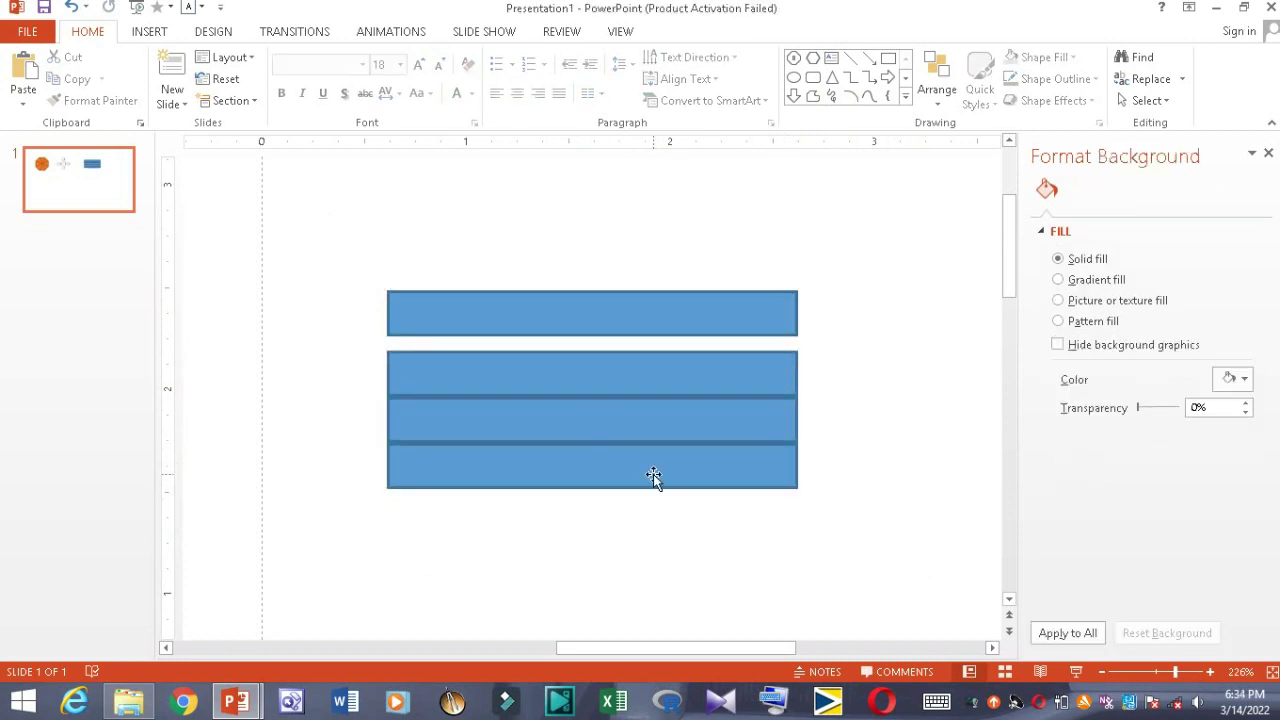
pyautogui.click(592, 312)
pyautogui.moveTo(592, 291); pyautogui.dragTo(589, 269)
# Fill all the planks orange with a dark brown outline.
pyautogui.hotkey('ctrl', 'a')
pyautogui.click(1036, 57)
pyautogui.click(1093, 82)
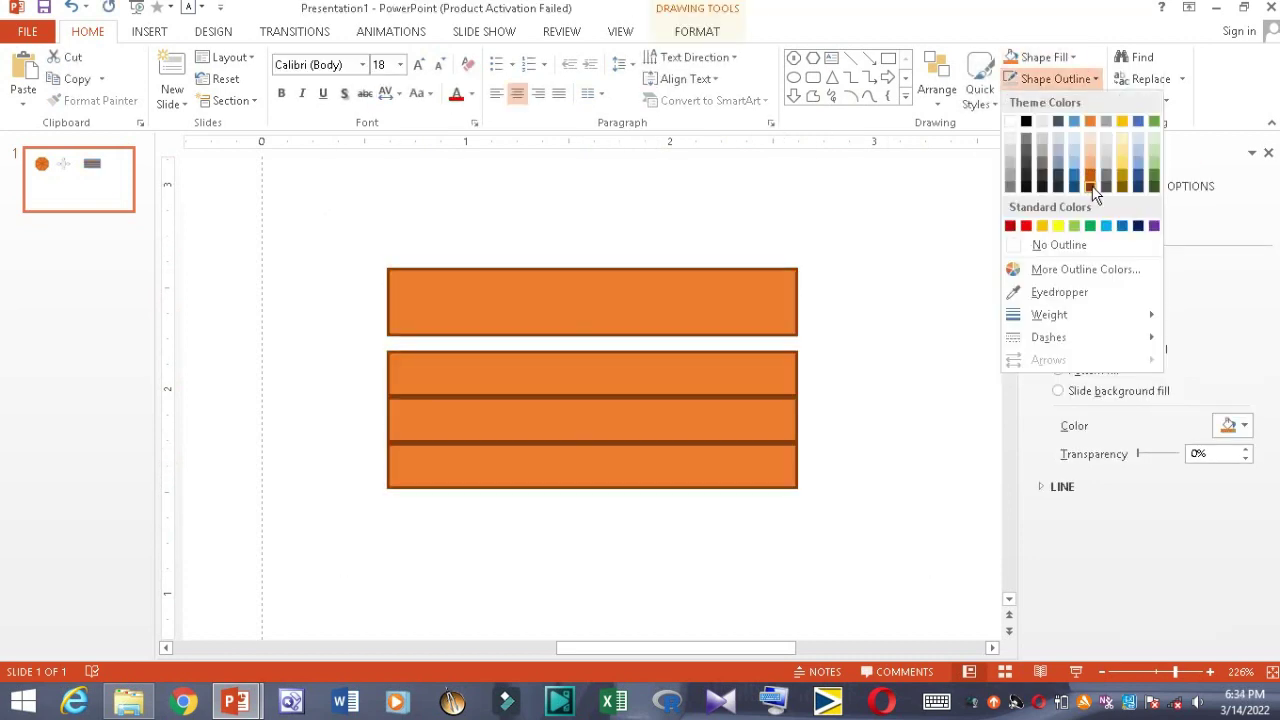
pyautogui.click(1097, 198)
# Add a thin connecting bar behind the planks and group everything into one bench.
pyautogui.click(850, 58)
pyautogui.moveTo(497, 226); pyautogui.dragTo(467, 345)
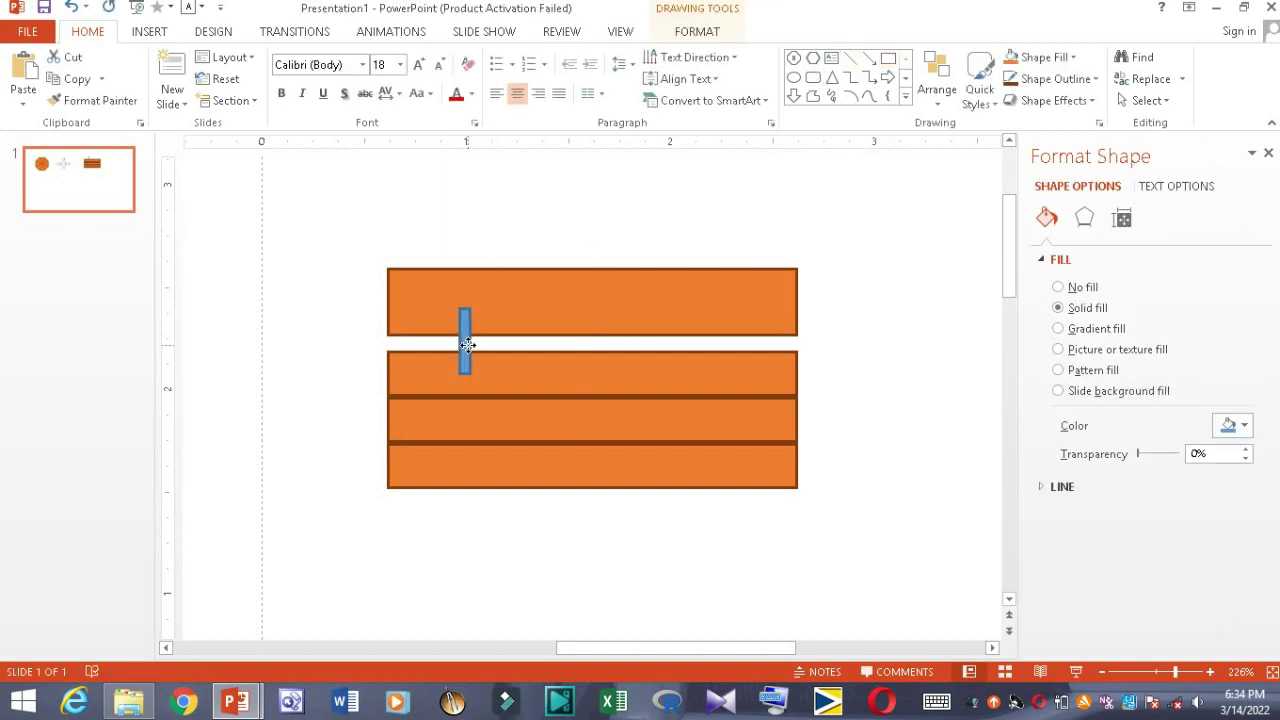
pyautogui.hotkey('ctrl', 'shift', '[')
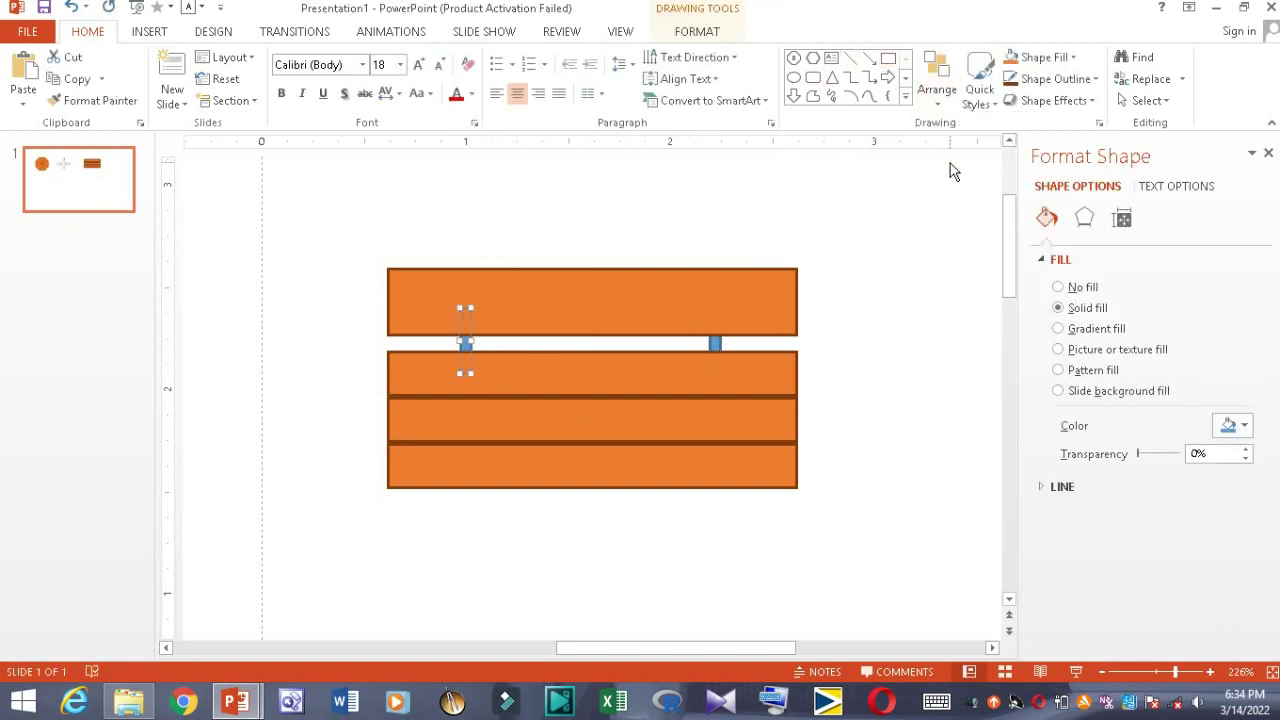
pyautogui.moveTo(864, 232); pyautogui.dragTo(291, 566)
pyautogui.rightClick(646, 300)
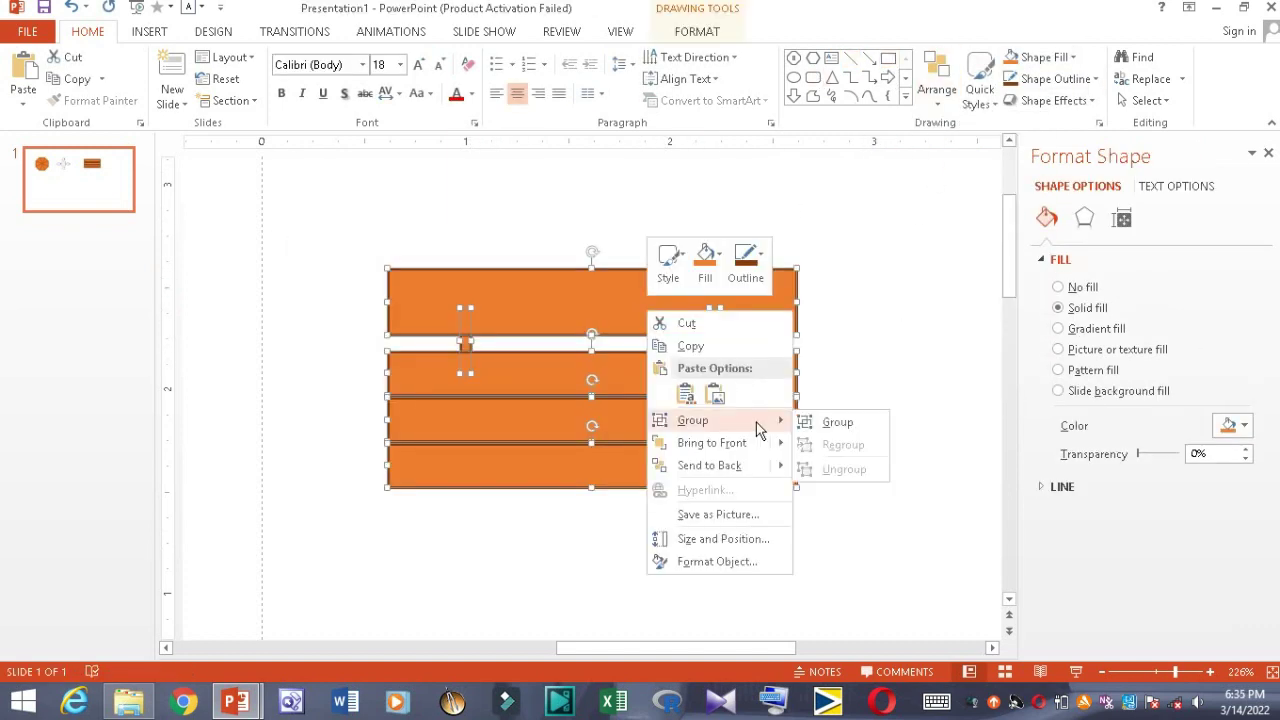
pyautogui.click(834, 420)
pyautogui.keyDown('ctrl'); pyautogui.scroll(-10, 672, 304); pyautogui.keyUp('ctrl')
pyautogui.click(770, 368)
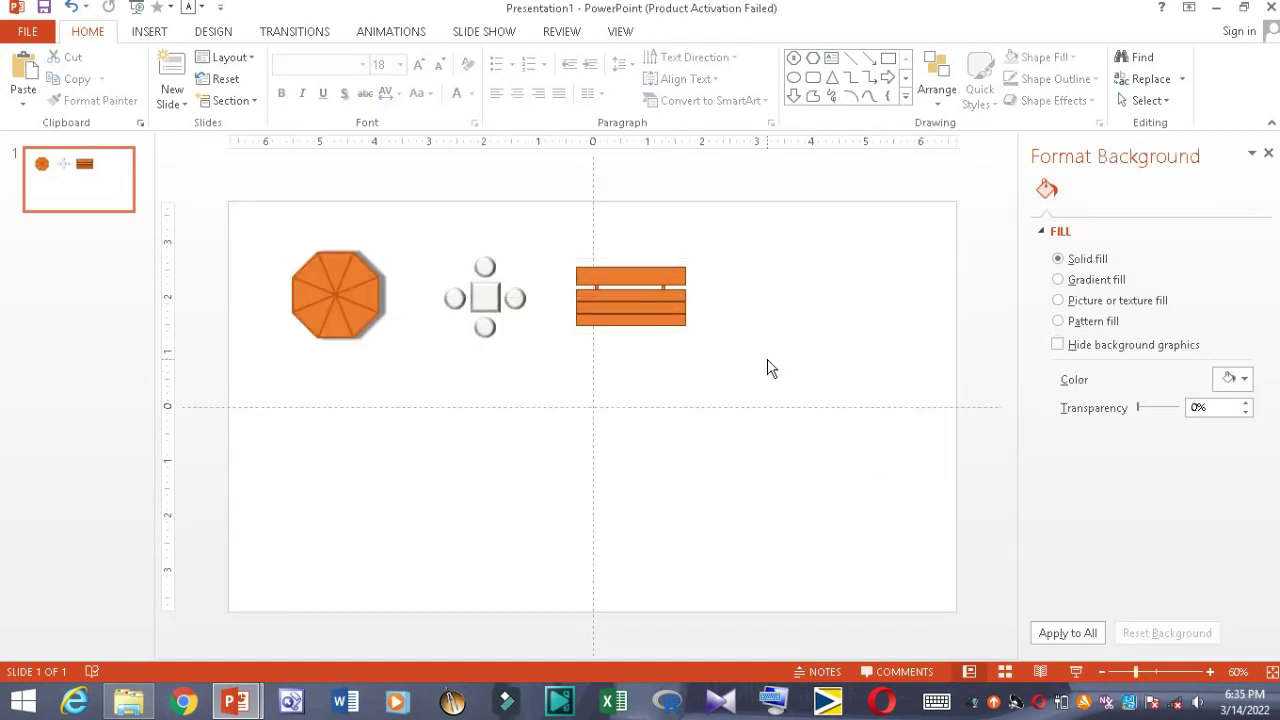
# Widen the square into a rectangle beside the bench and give it a deep 52.5 pt top bevel.
pyautogui.click(888, 58)
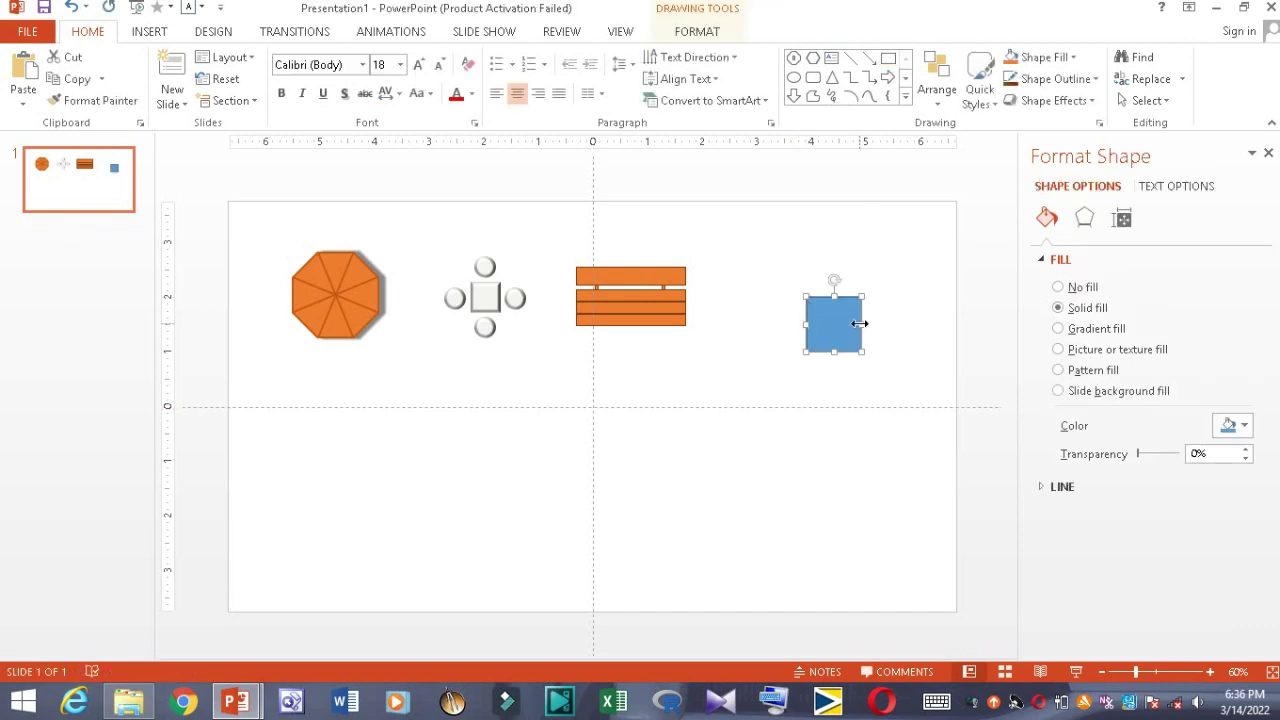
pyautogui.moveTo(806, 294); pyautogui.dragTo(923, 363)
pyautogui.moveTo(854, 331); pyautogui.dragTo(831, 297)
pyautogui.click(1054, 100)
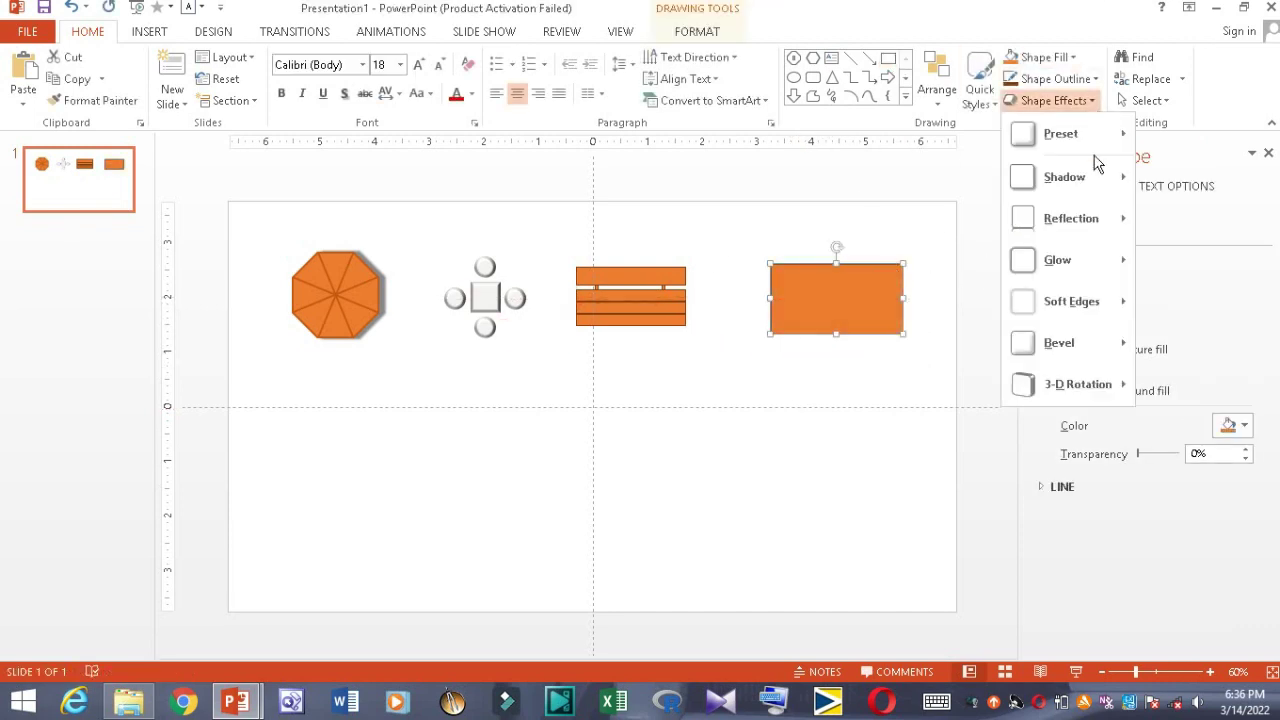
pyautogui.click(829, 591)
pyautogui.click(1246, 396)
pyautogui.click(1246, 398)
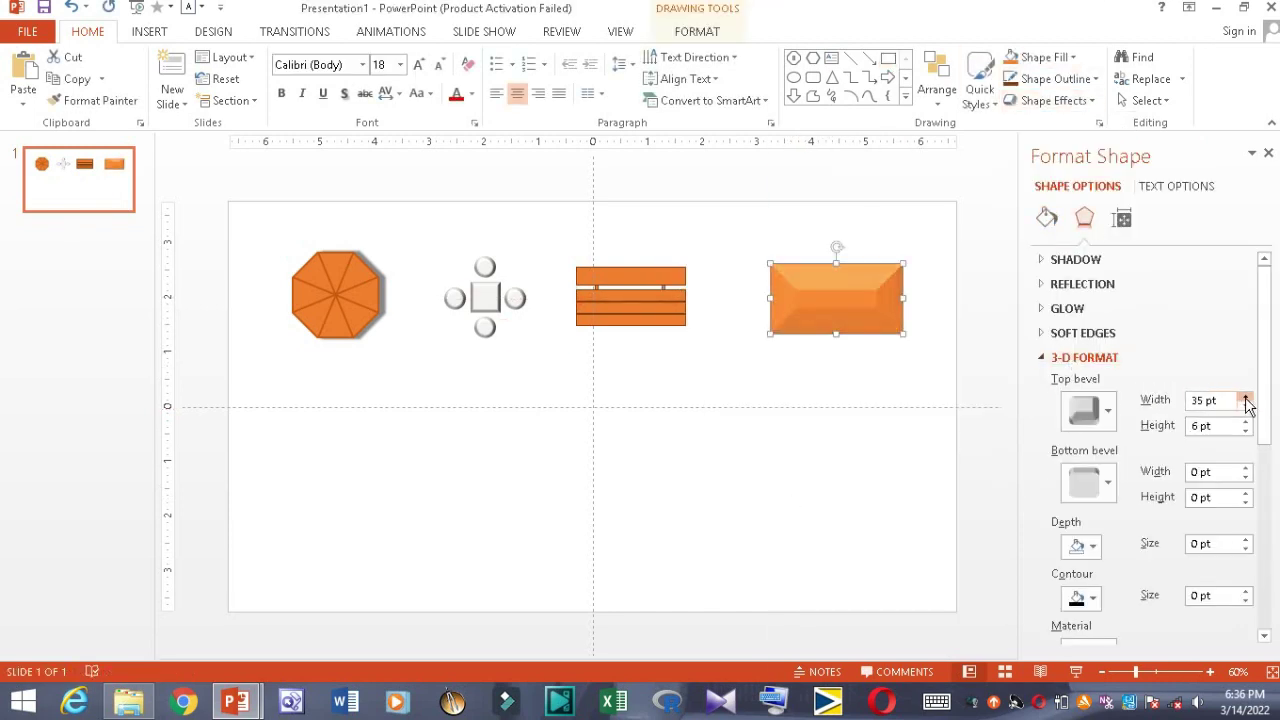
pyautogui.click(1246, 421)
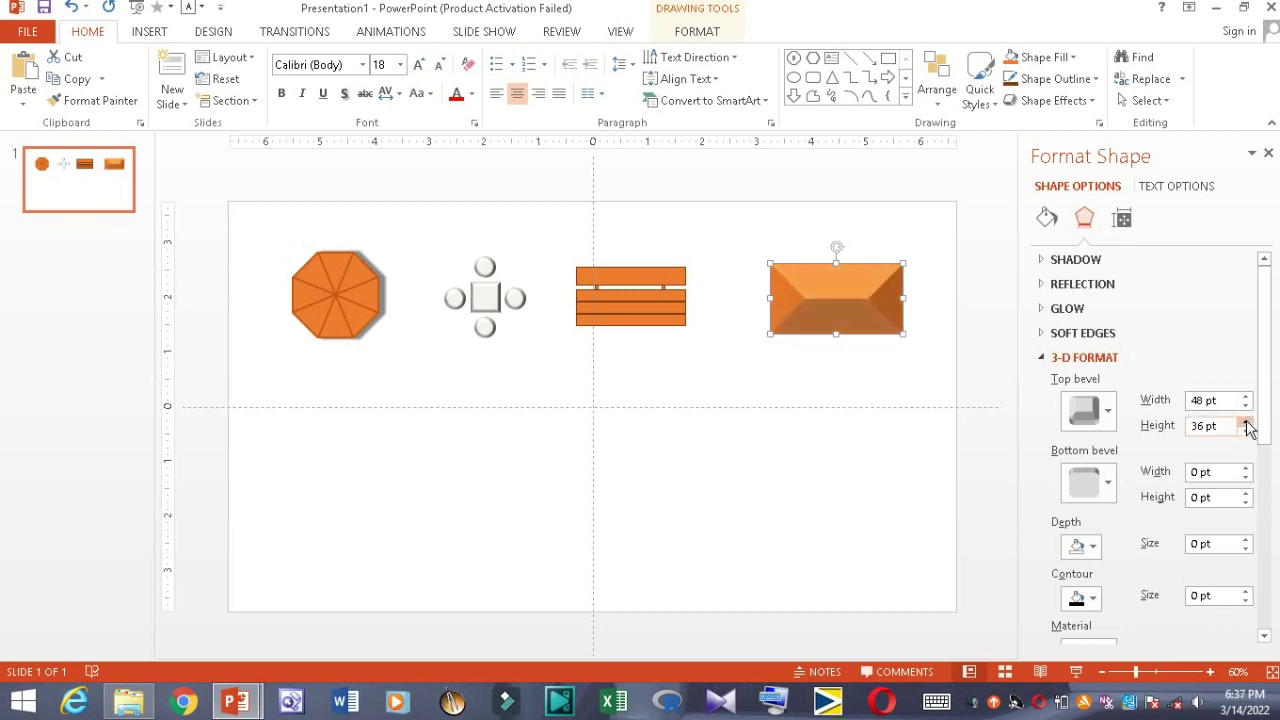
# Apply a soft drop shadow preset to the bevelled rectangle.
pyautogui.click(888, 380)
pyautogui.doubleClick(858, 310)
pyautogui.click(1084, 218)
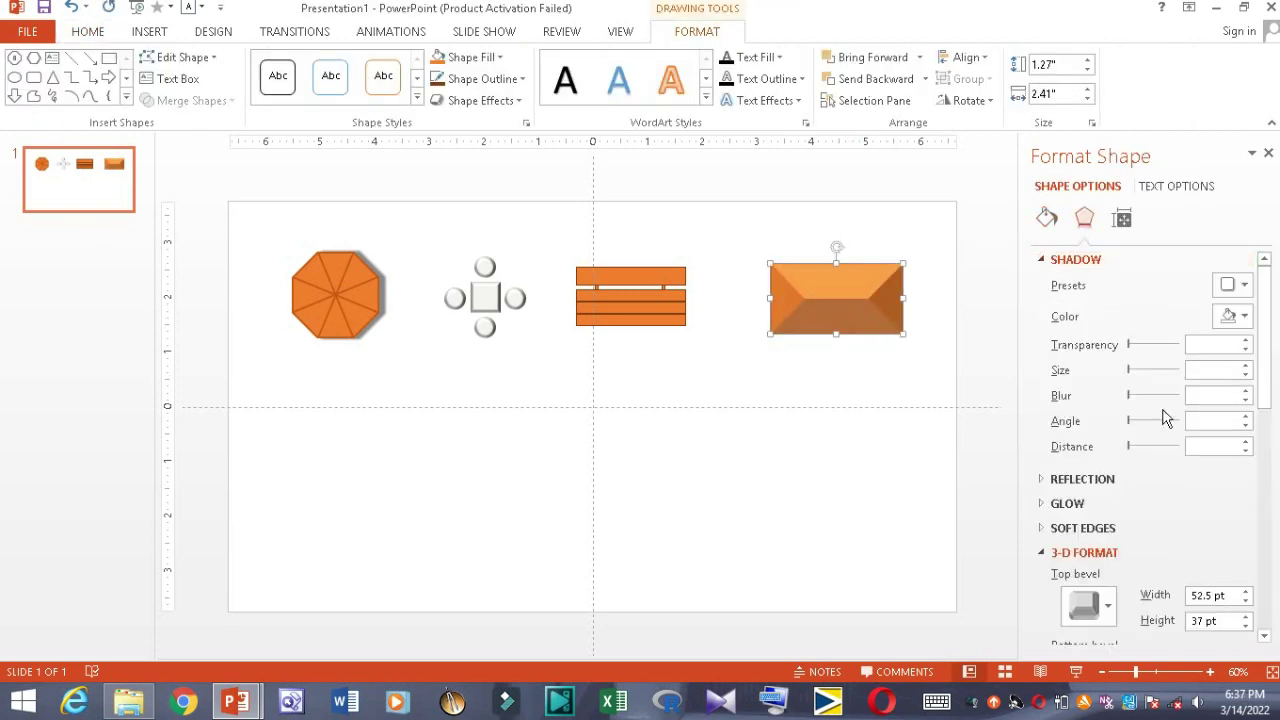
pyautogui.click(1253, 288)
pyautogui.click(1162, 385)
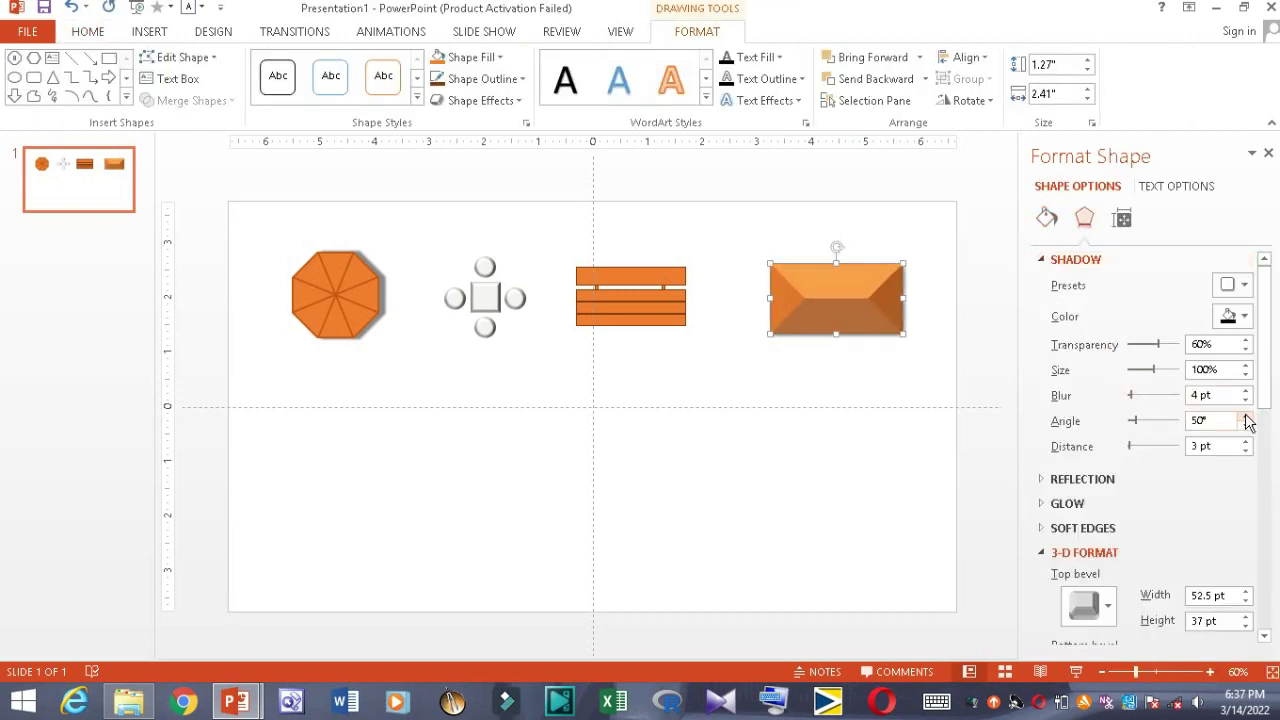
pyautogui.click(940, 376)
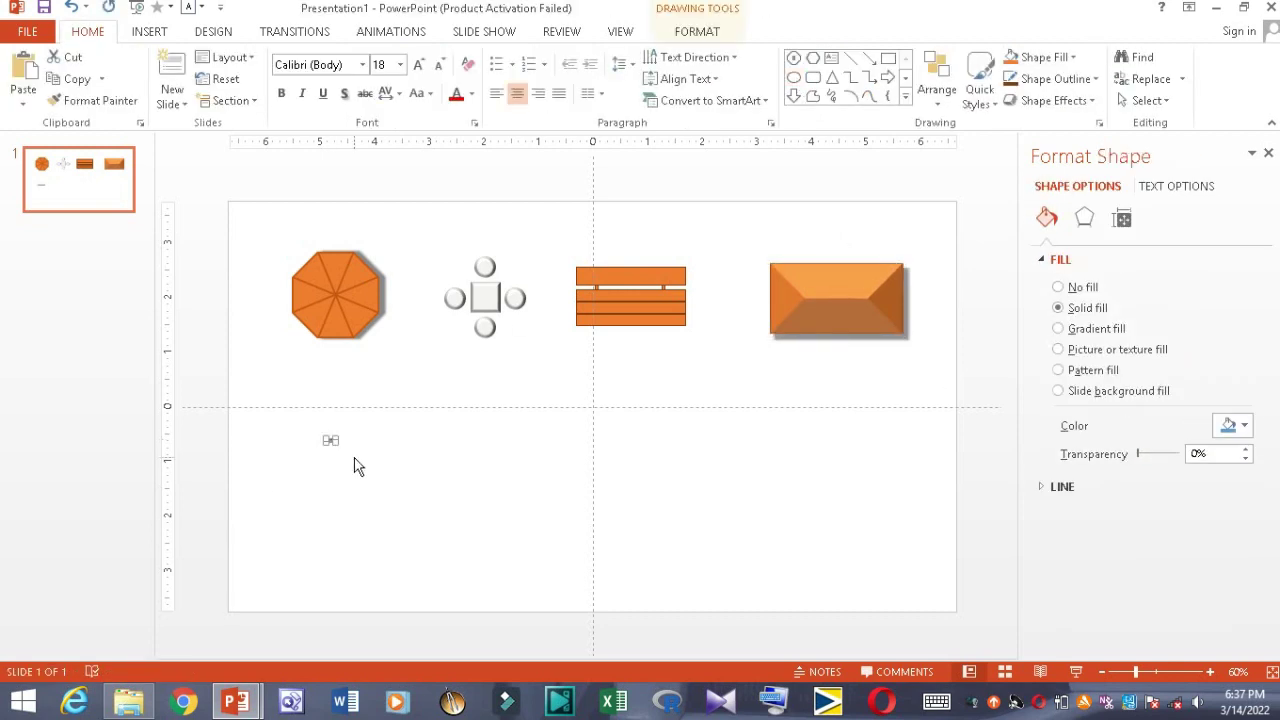
# Draw a circle, move it below the orange rectangle and apply a bevel to it.
pyautogui.click(930, 97)
pyautogui.click(793, 457)
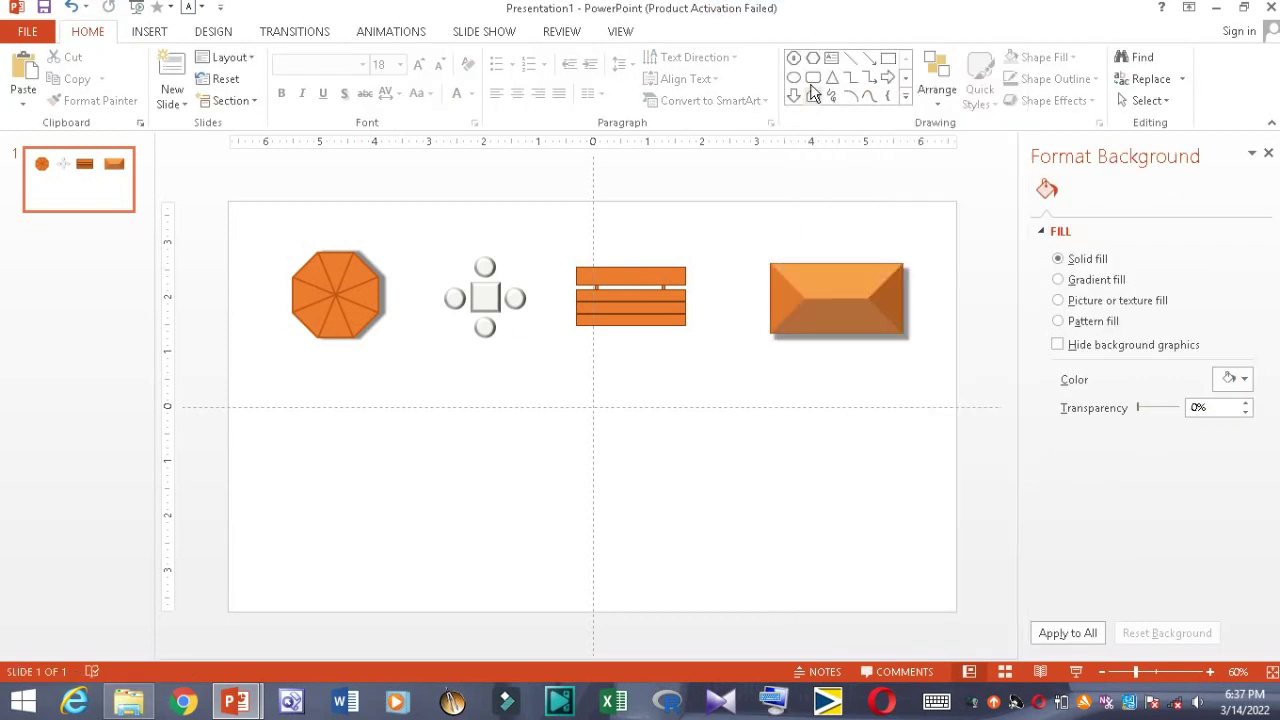
pyautogui.moveTo(318, 462); pyautogui.dragTo(418, 364)
pyautogui.moveTo(383, 428); pyautogui.dragTo(851, 431)
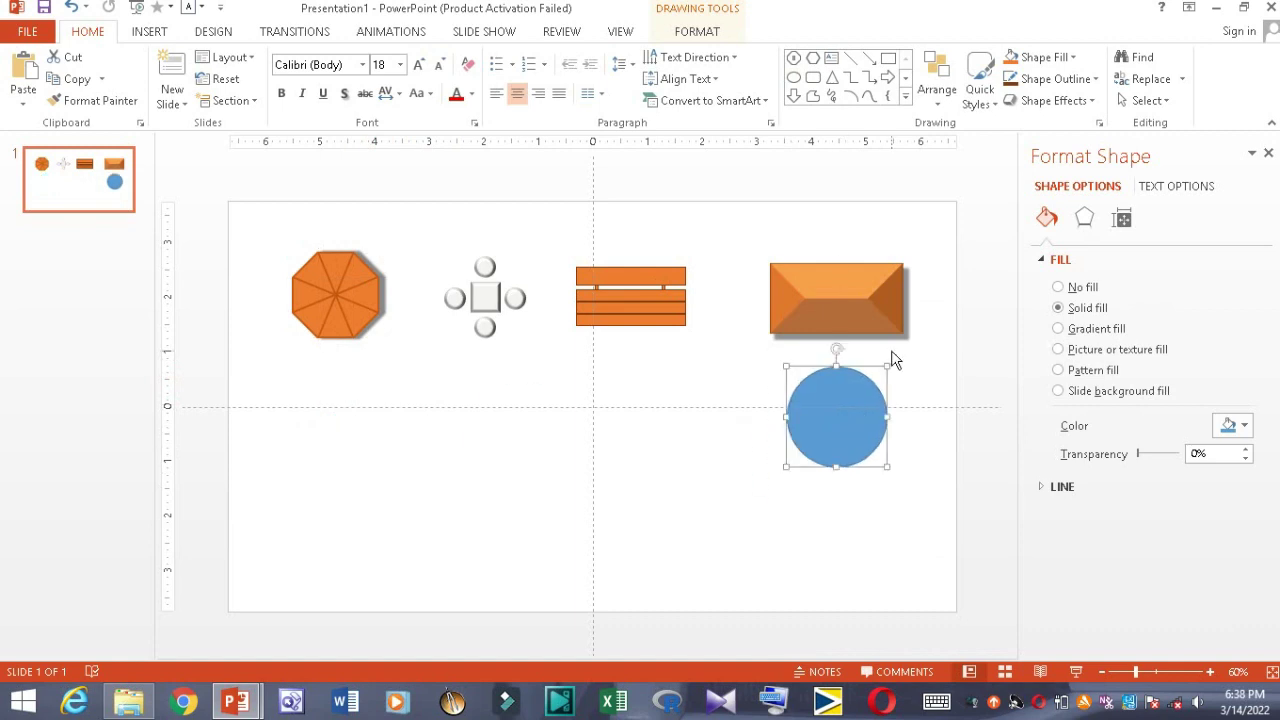
pyautogui.click(1053, 100)
pyautogui.moveTo(1066, 337)
pyautogui.click(809, 561)
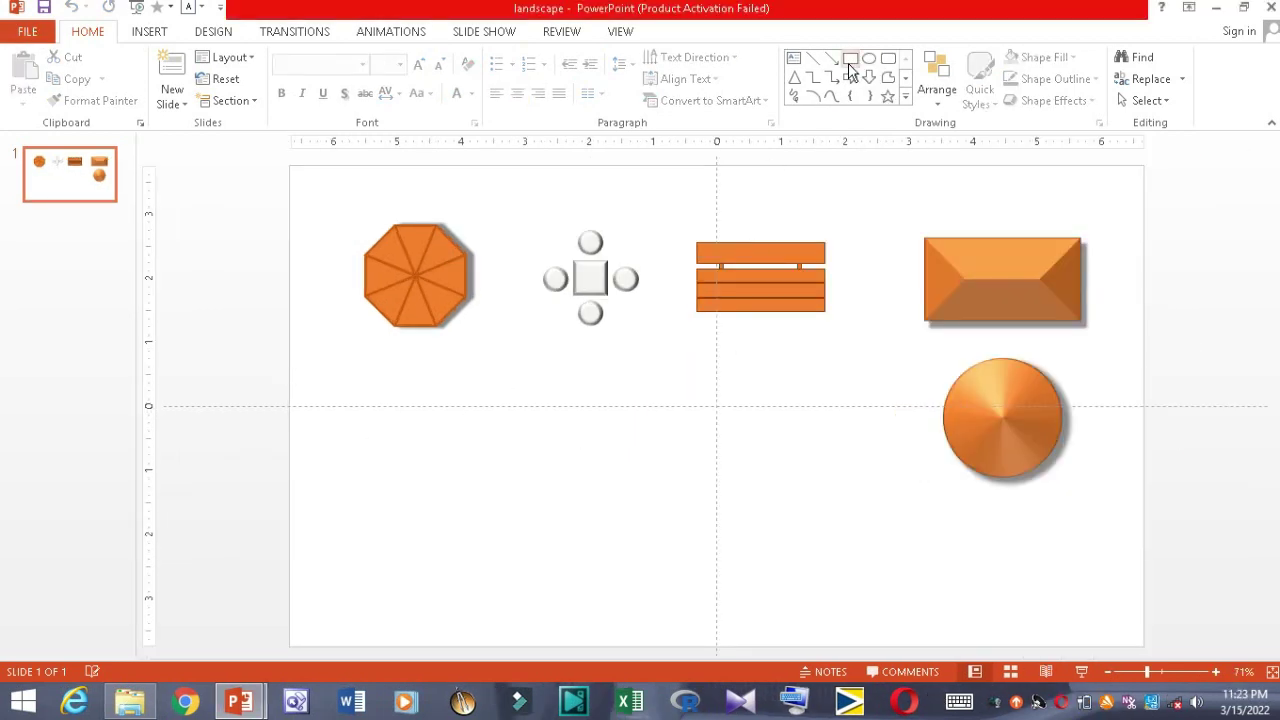
# Draw a thin bar below the octagon with a grey fill, dark grey outline and bevel.
pyautogui.click(850, 62)
pyautogui.moveTo(365, 419); pyautogui.dragTo(513, 434)
pyautogui.click(1045, 57)
pyautogui.click(1040, 124)
pyautogui.click(1056, 78)
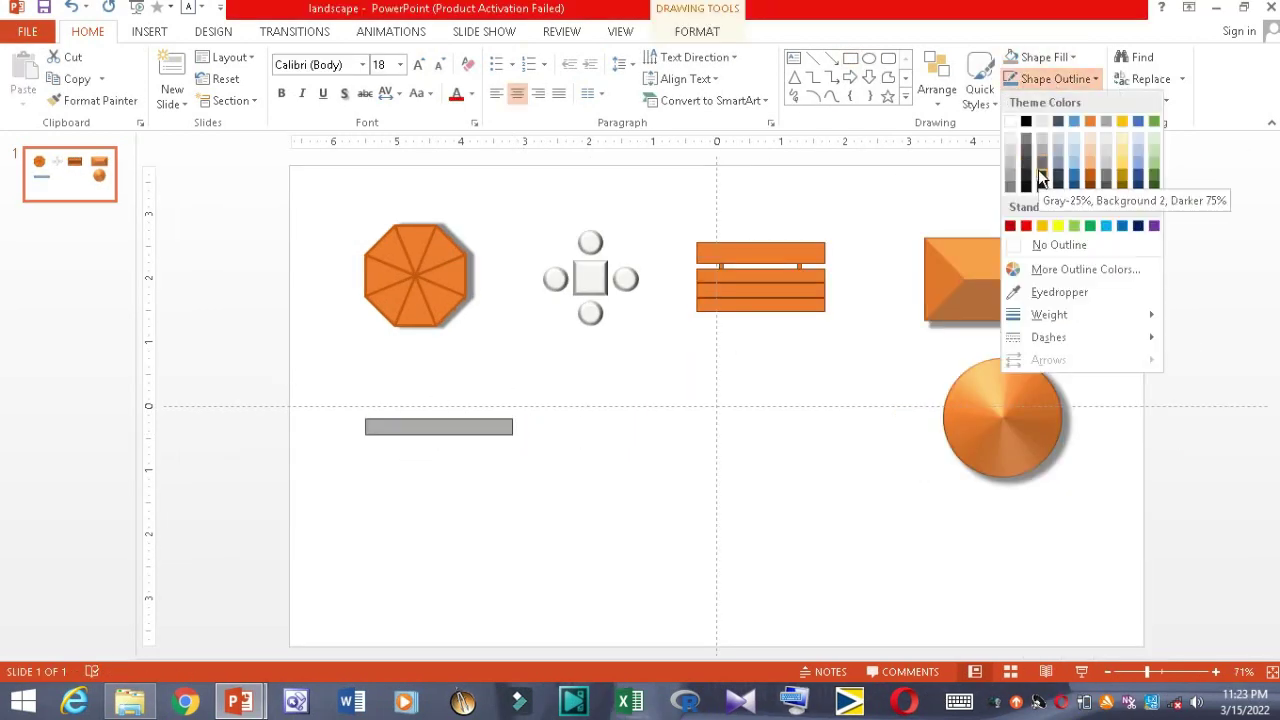
pyautogui.click(1040, 178)
pyautogui.click(1050, 100)
pyautogui.moveTo(1057, 340)
pyautogui.click(971, 474)
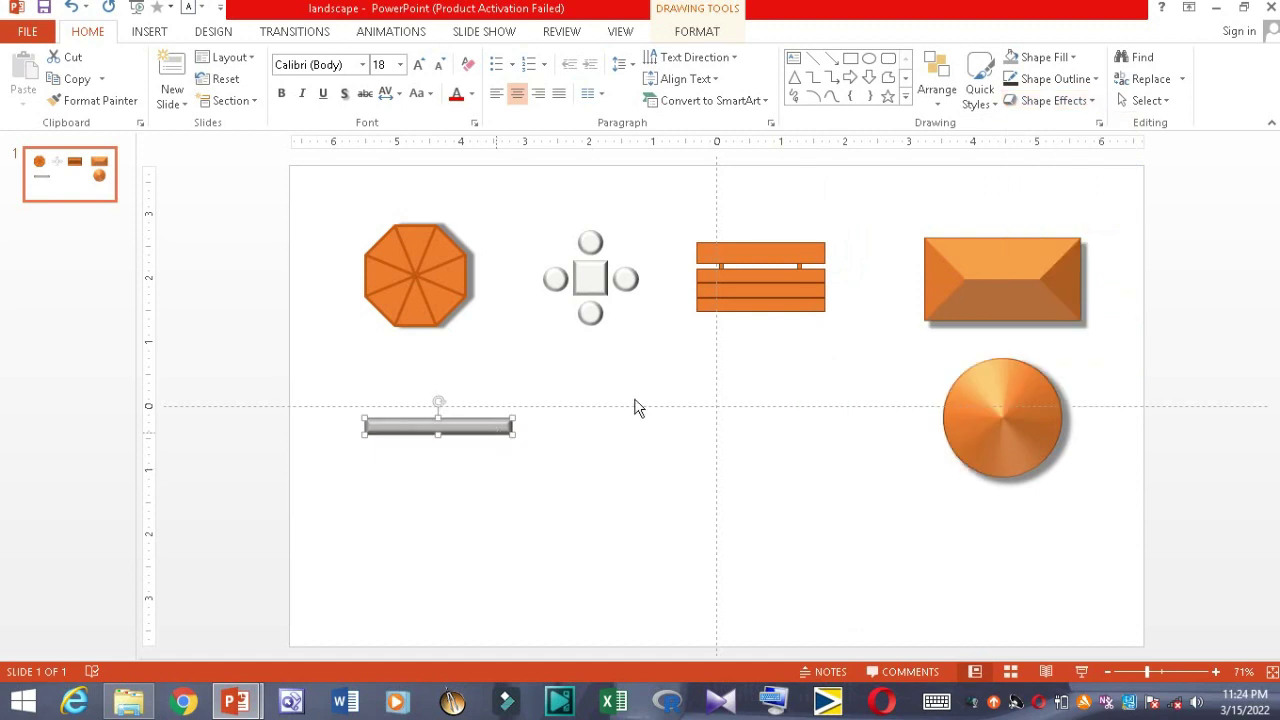
pyautogui.click(1099, 122)
pyautogui.click(1084, 217)
pyautogui.click(1084, 357)
pyautogui.click(1246, 397)
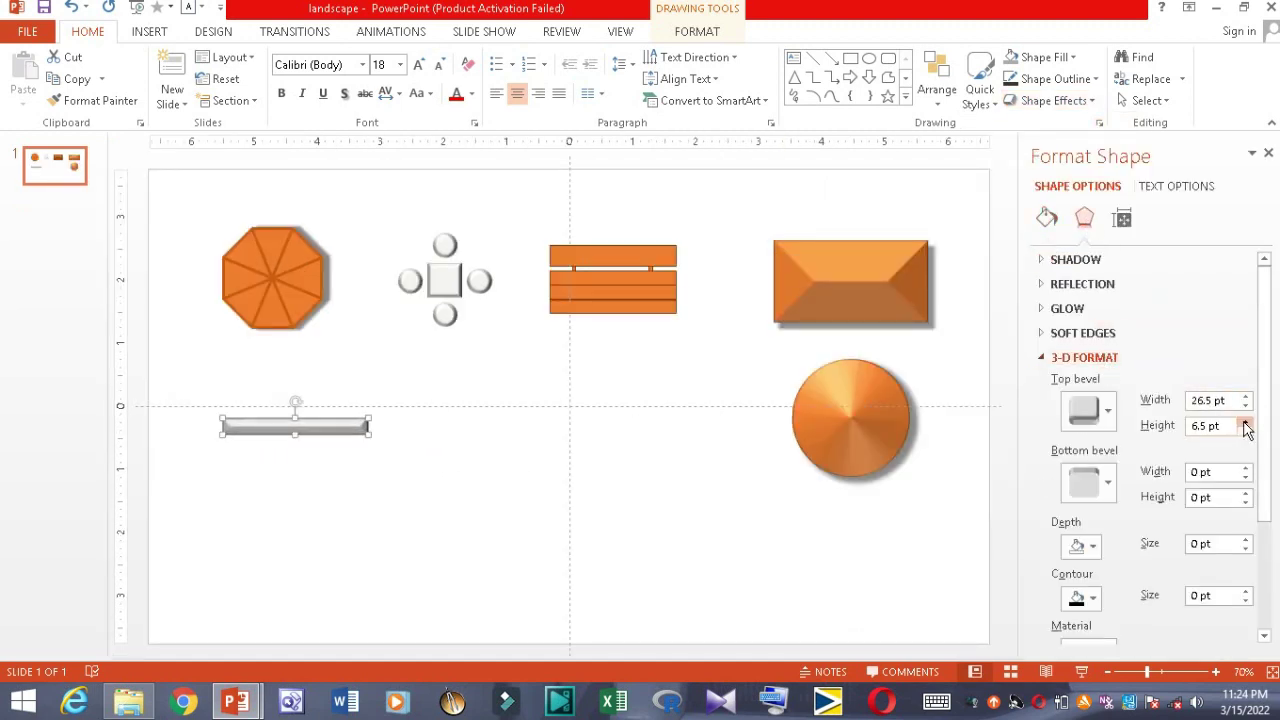
# Copy and paste the grey bar to build a stack of five bars.
pyautogui.hotkey('ctrl', 'c')
pyautogui.hotkey('ctrl', 'v')
pyautogui.press('Down')
pyautogui.press('Down')
pyautogui.press('Down')
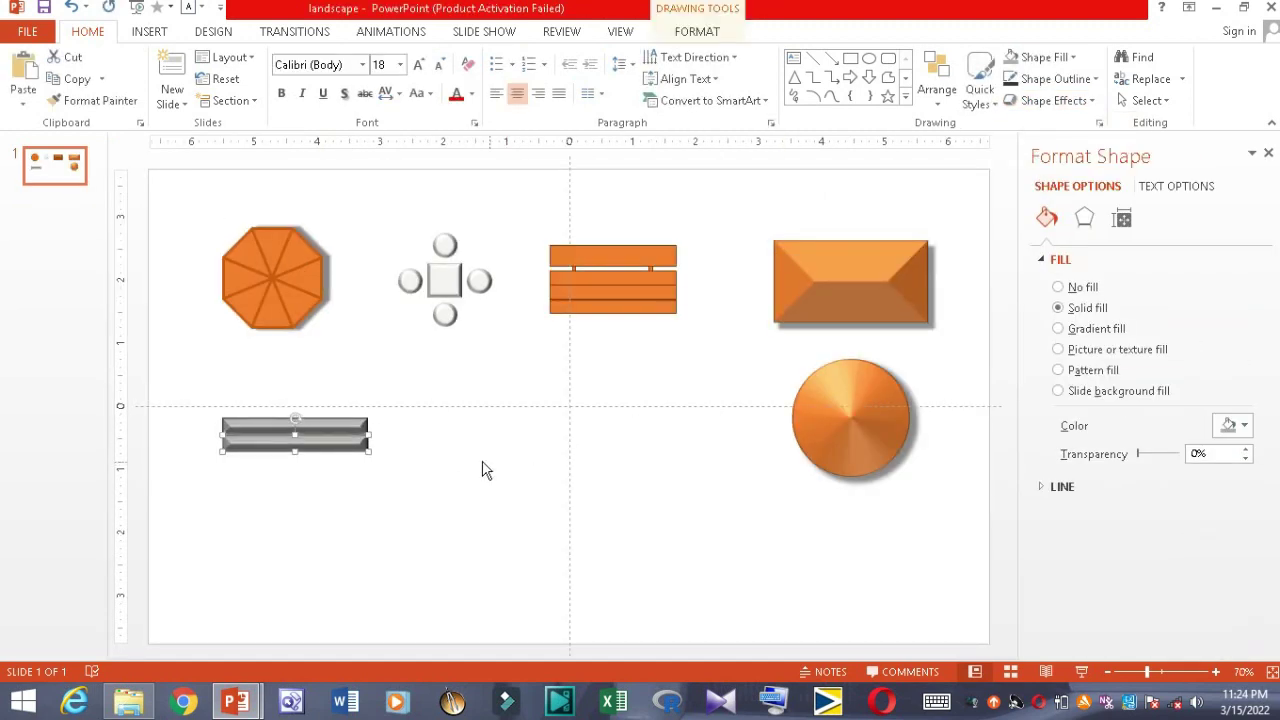
pyautogui.moveTo(396, 400)
pyautogui.mouseDown()
pyautogui.moveTo(203, 483)
pyautogui.moveTo(339, 490)
pyautogui.moveTo(321, 470)
pyautogui.mouseUp()
pyautogui.hotkey('ctrl', 'c')
pyautogui.hotkey('ctrl', 'v')
pyautogui.press('Down')
pyautogui.press('Down')
pyautogui.press('Down')
pyautogui.click(257, 494)
pyautogui.hotkey('ctrl', 'z')
# Group the grey bars, then shrink the group and place it under the octagon.
pyautogui.rightClick(340, 510)
pyautogui.click(505, 329)
pyautogui.moveTo(294, 423); pyautogui.dragTo(284, 444)
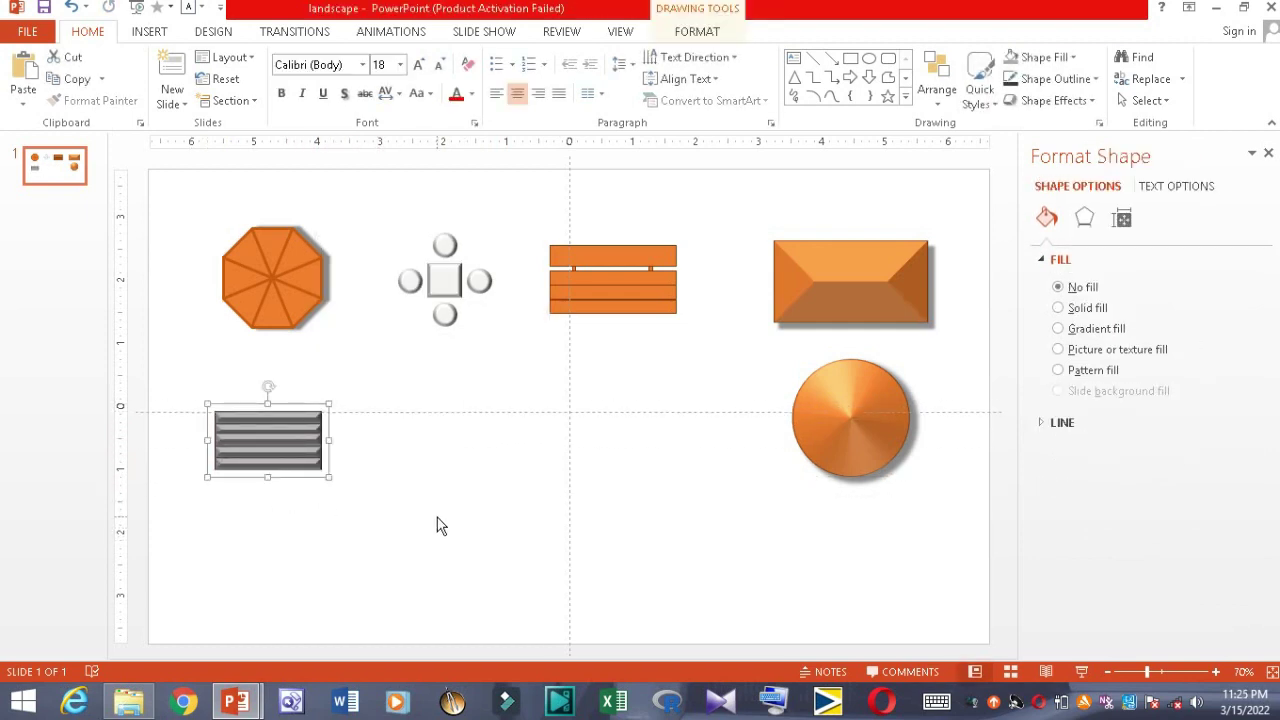
pyautogui.click(850, 57)
# Stack three light-grey squares with orange outlines in a column below the table set.
pyautogui.click(517, 397)
pyautogui.moveTo(534, 429)
pyautogui.mouseDown()
pyautogui.moveTo(487, 418)
pyautogui.moveTo(485, 484)
pyautogui.mouseUp()
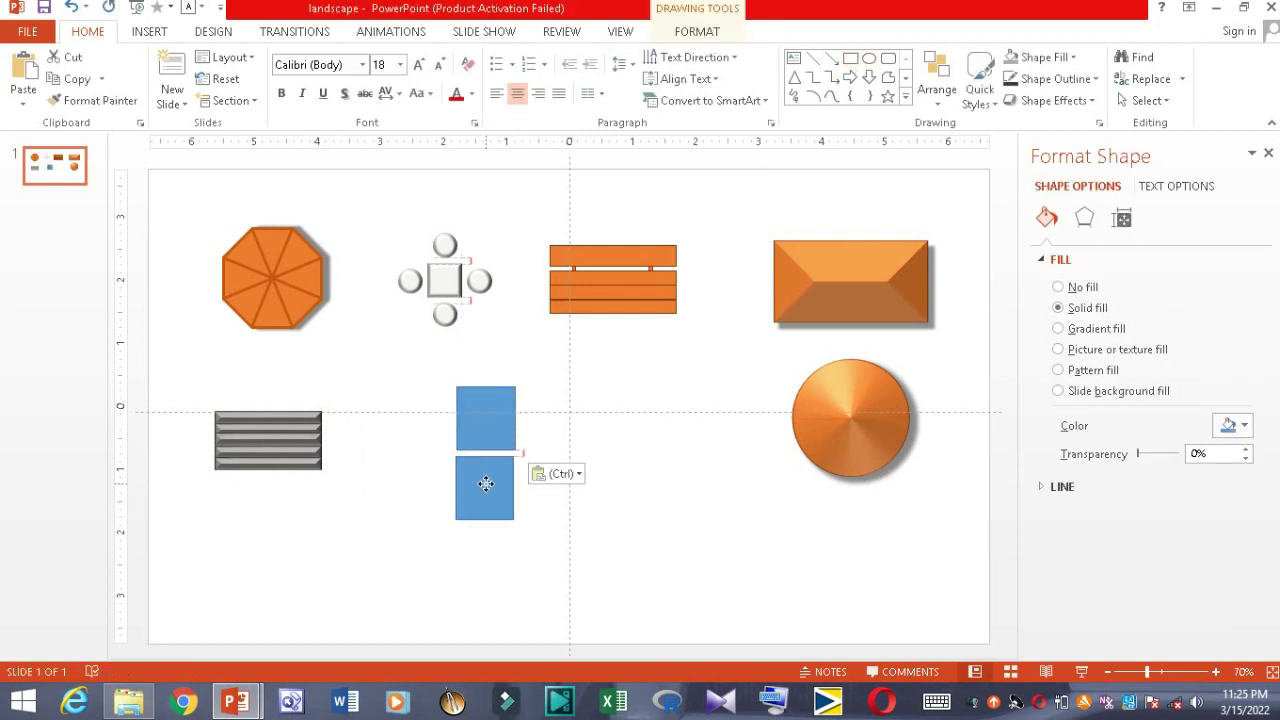
pyautogui.click(1052, 57)
pyautogui.click(1042, 121)
pyautogui.click(1057, 78)
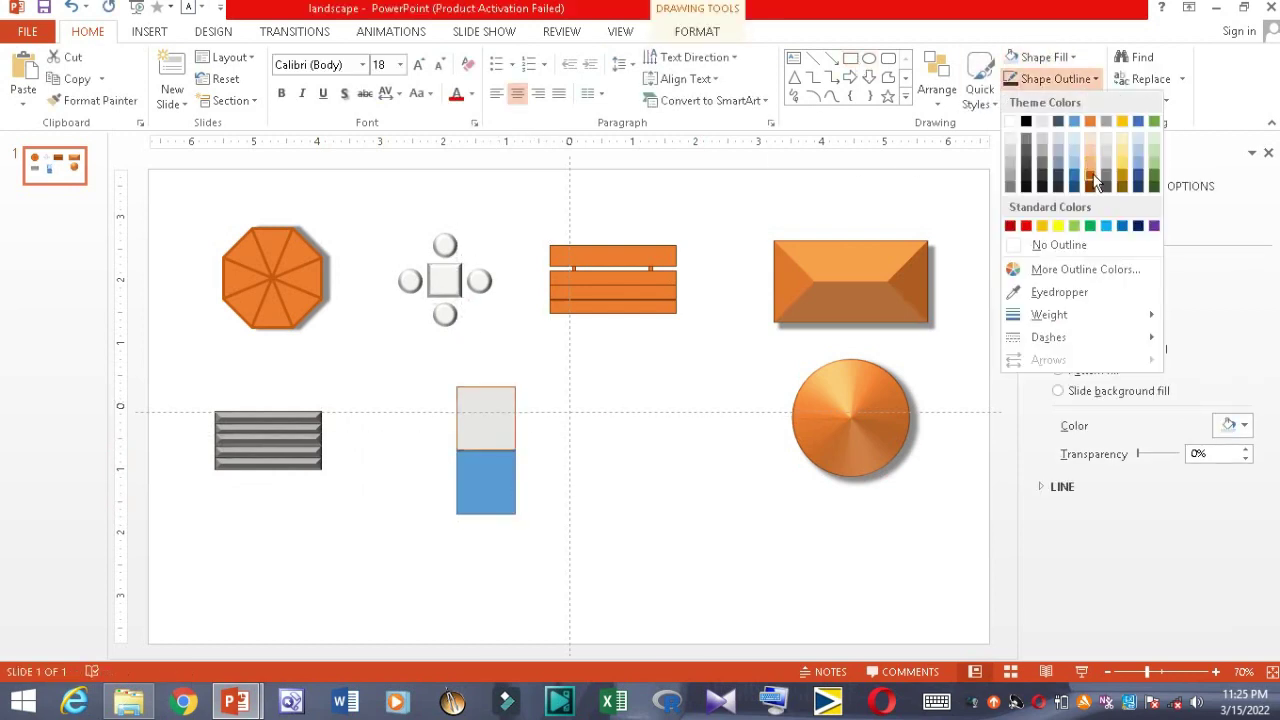
pyautogui.click(951, 428)
pyautogui.press('Delete')
pyautogui.moveTo(491, 406); pyautogui.dragTo(497, 524)
pyautogui.click(534, 486)
# Add a dark orange bar behind the middle square to form the side arms.
pyautogui.click(850, 57)
pyautogui.moveTo(434, 446); pyautogui.dragTo(538, 482)
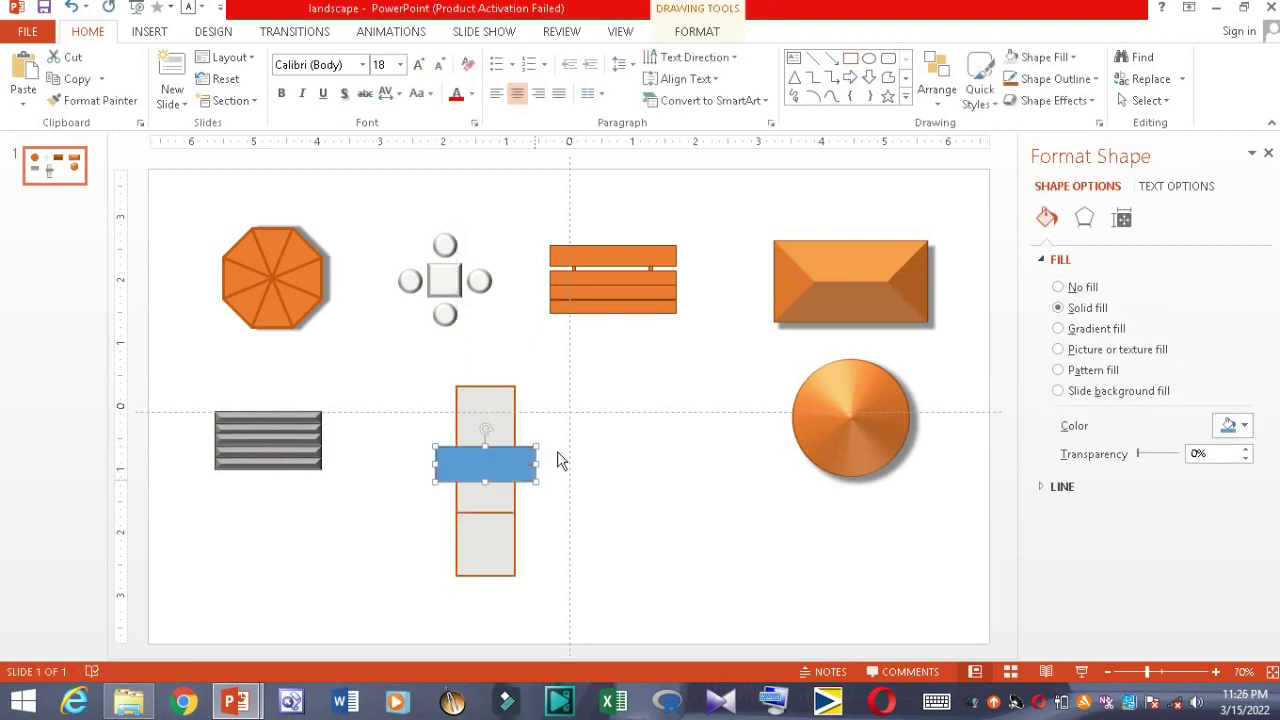
pyautogui.hotkey('ctrl', 'shift', '[')
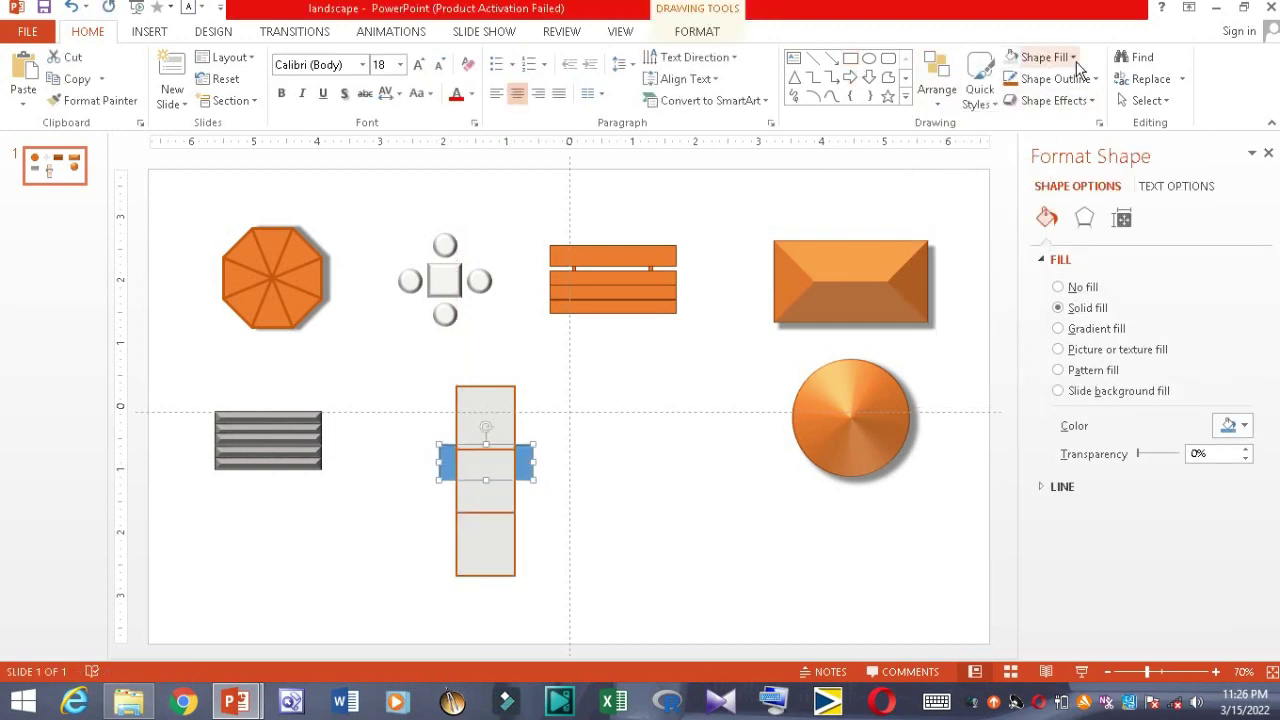
pyautogui.click(1074, 58)
pyautogui.click(1090, 168)
pyautogui.click(1055, 78)
# Give the lounger a preset drop shadow and shift it up and left.
pyautogui.click(1089, 180)
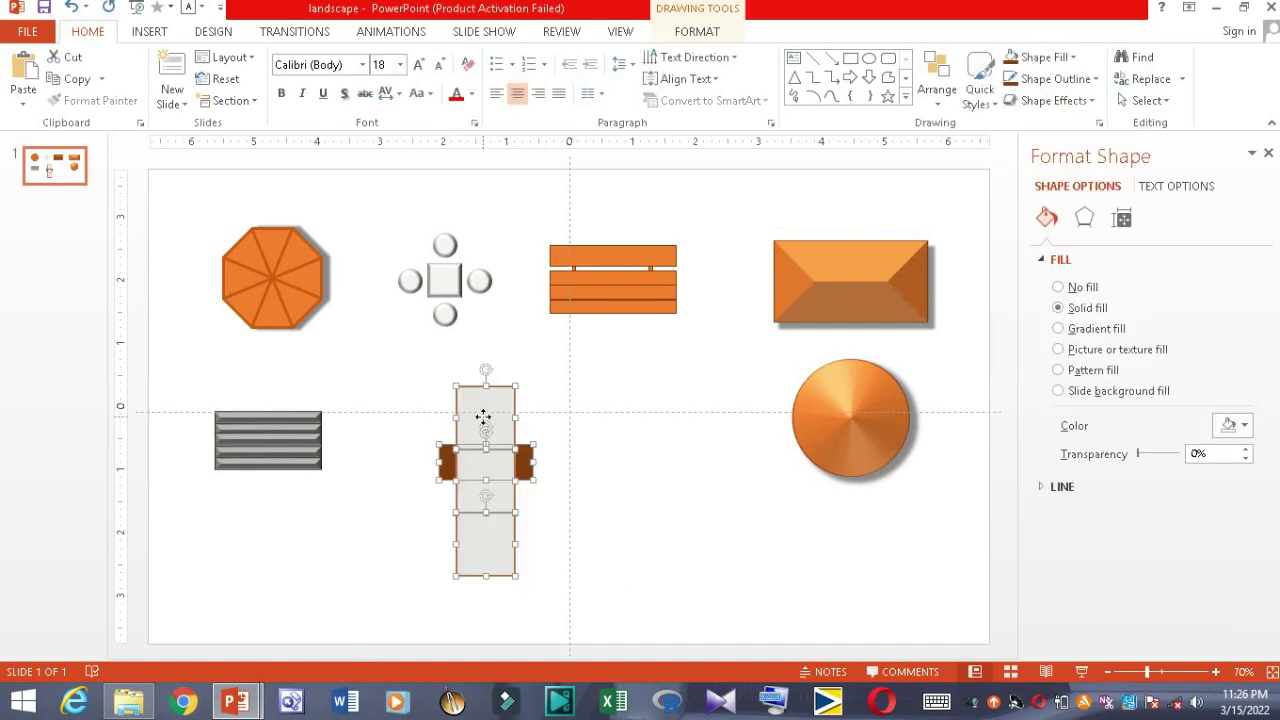
pyautogui.click(1084, 218)
pyautogui.click(1236, 285)
pyautogui.click(1137, 417)
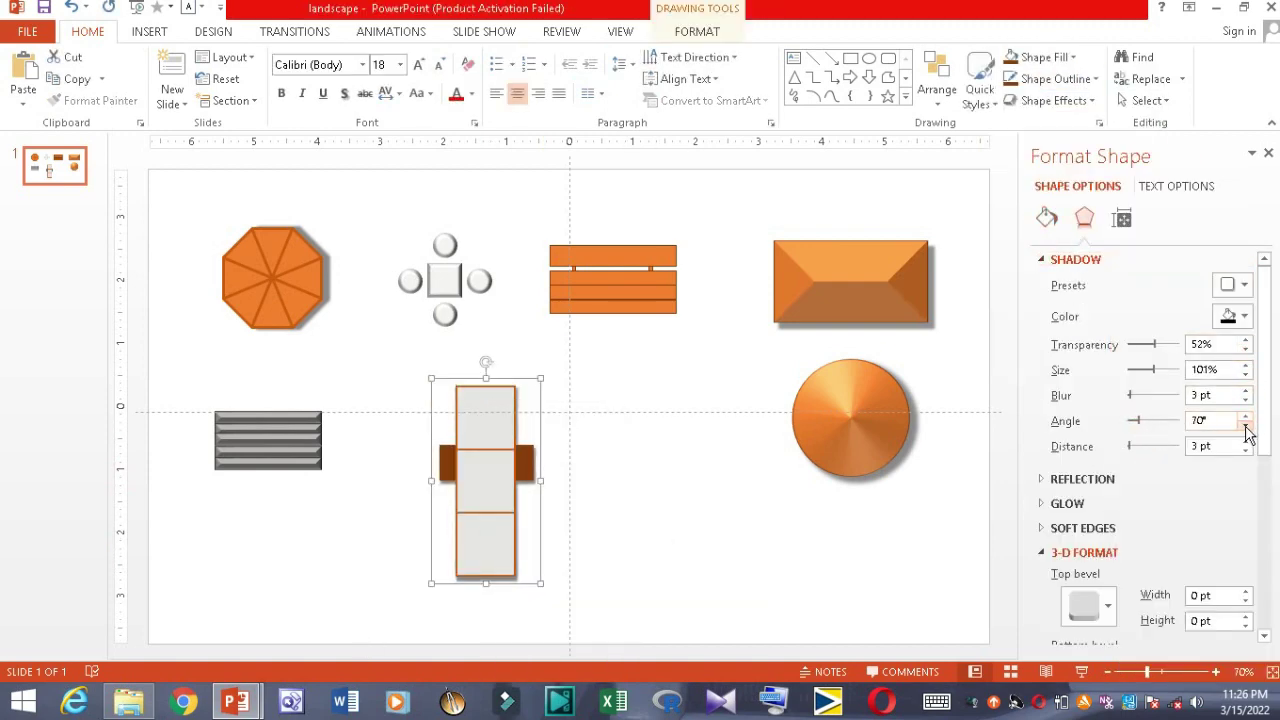
pyautogui.click(706, 546)
pyautogui.moveTo(500, 530); pyautogui.dragTo(478, 496)
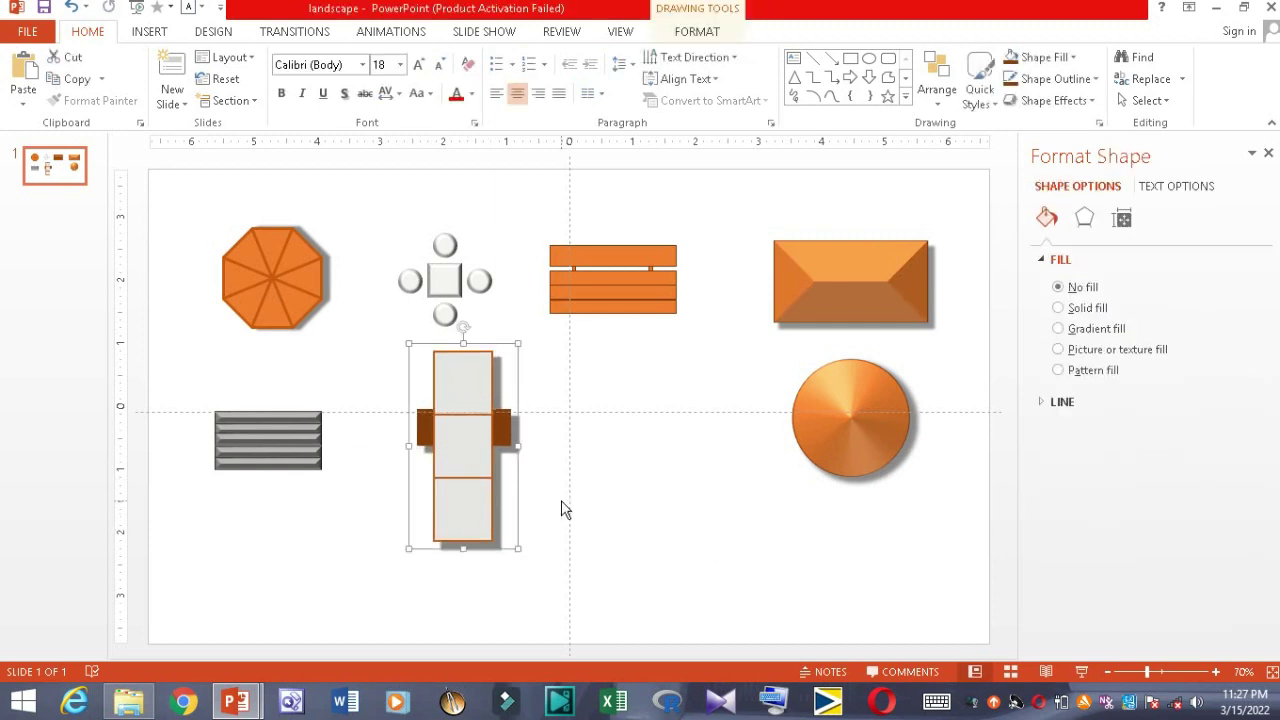
pyautogui.click(560, 506)
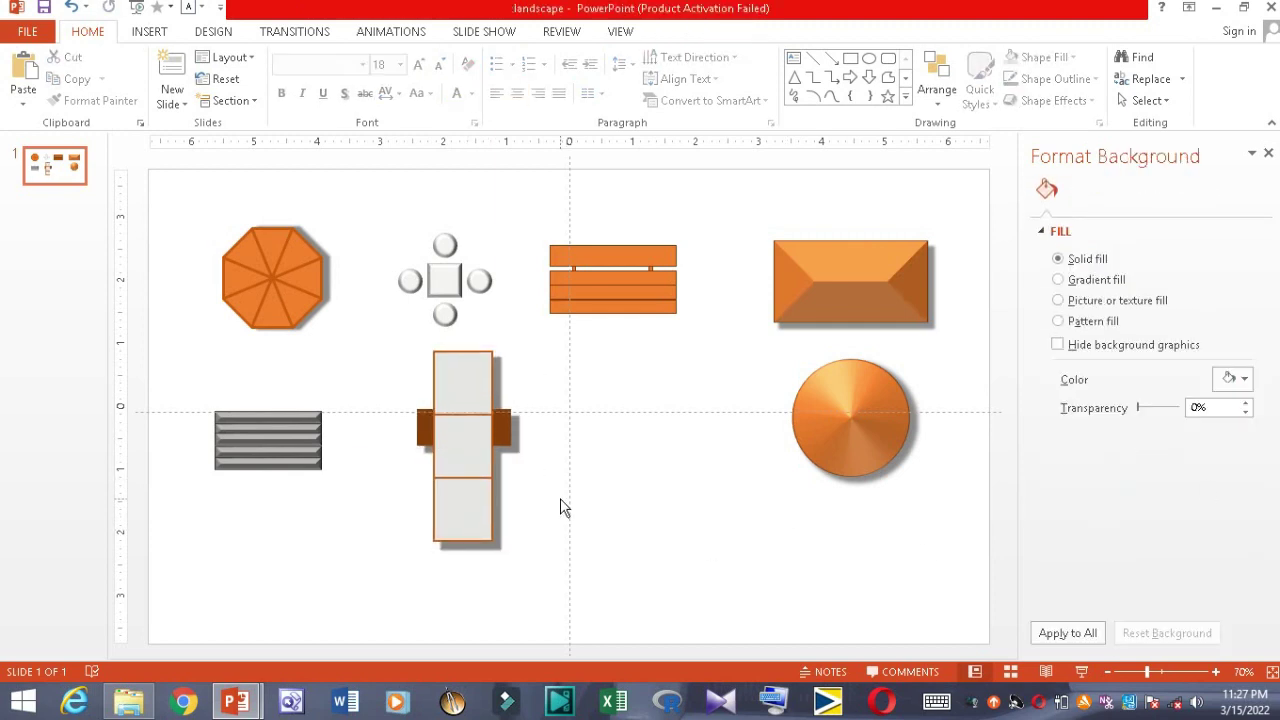
# Draw a small circle right of the chair with a thick diagonal line across it, duplicated.
pyautogui.hotkey('ctrl', 'v')
pyautogui.moveTo(643, 466); pyautogui.dragTo(662, 465)
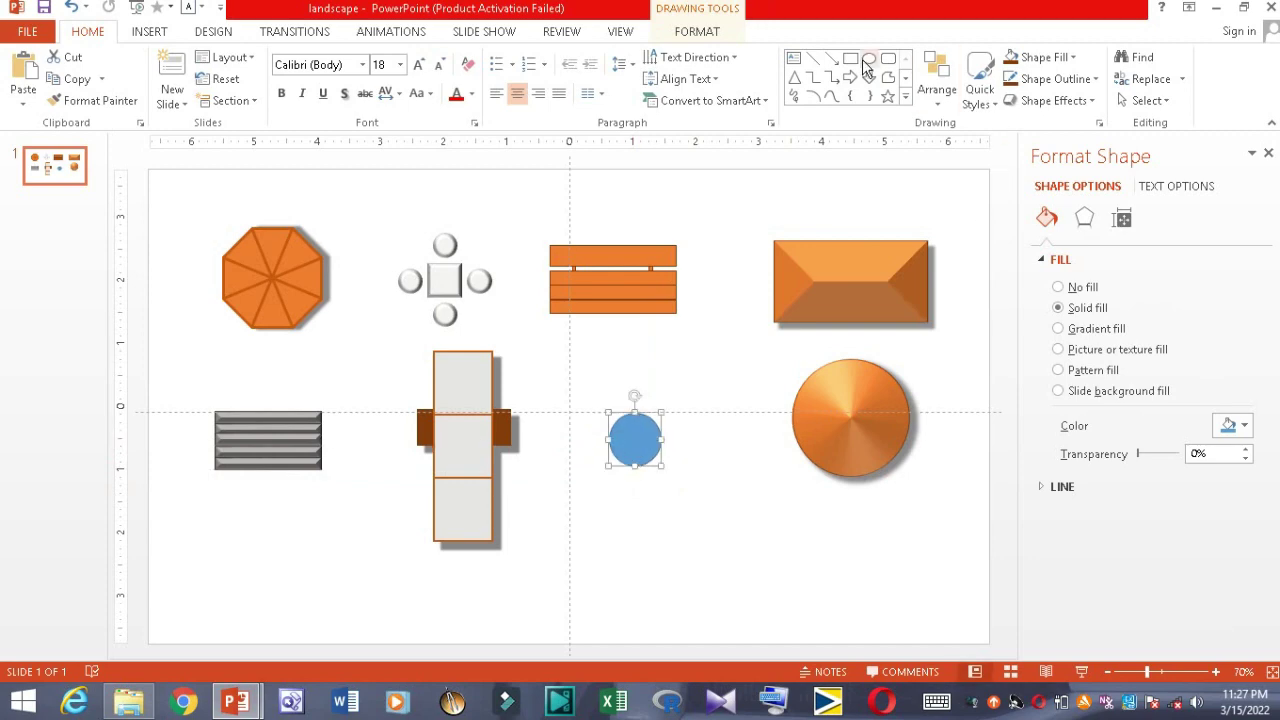
pyautogui.moveTo(605, 413); pyautogui.dragTo(666, 468)
pyautogui.click(1094, 79)
pyautogui.click(900, 455)
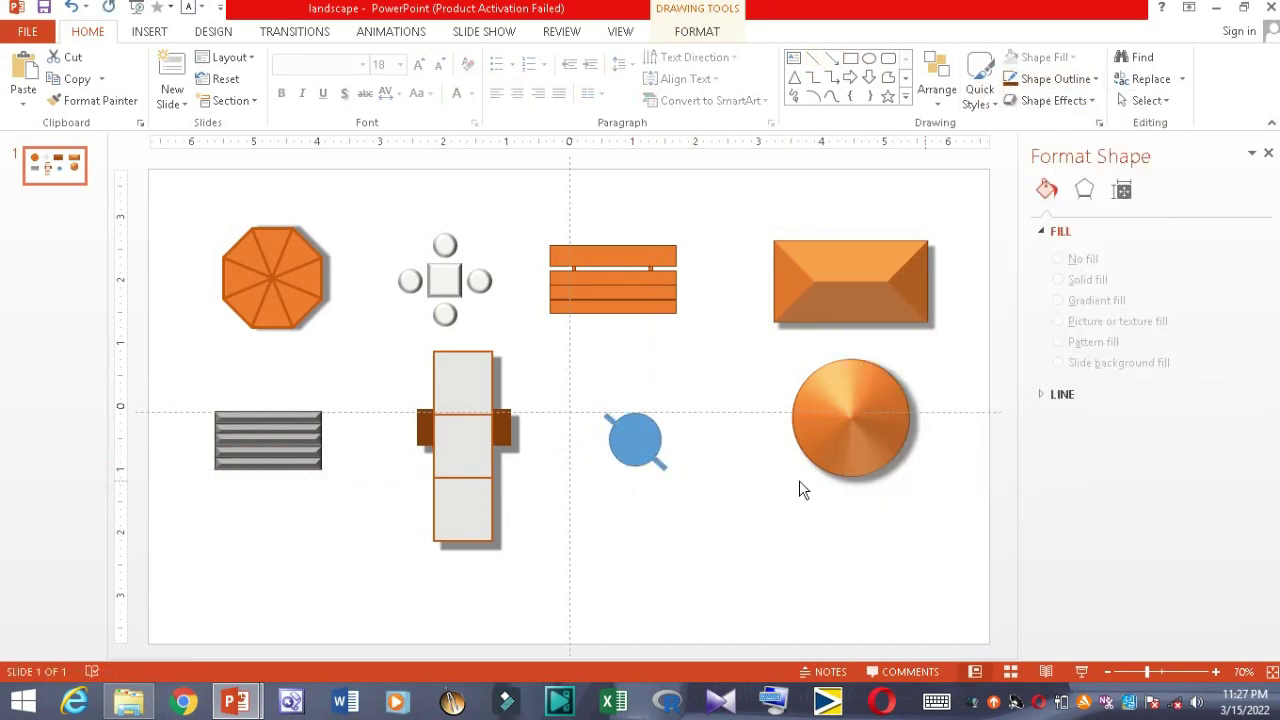
pyautogui.hotkey('ctrl', 'c')
pyautogui.hotkey('ctrl', 'v')
# Rotate the copied line 90 degrees so the two lines cross over the circle.
pyautogui.click(697, 31)
pyautogui.click(966, 106)
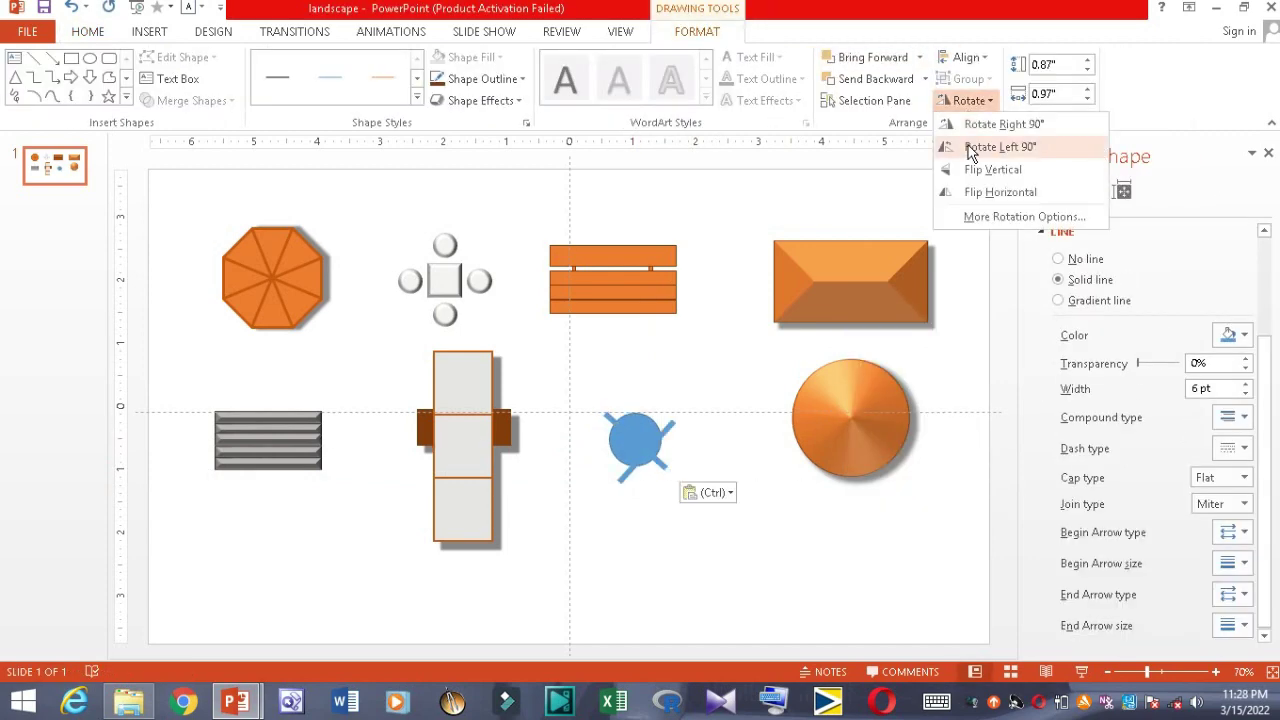
pyautogui.click(1000, 146)
pyautogui.click(716, 452)
pyautogui.moveTo(662, 414); pyautogui.dragTo(659, 411)
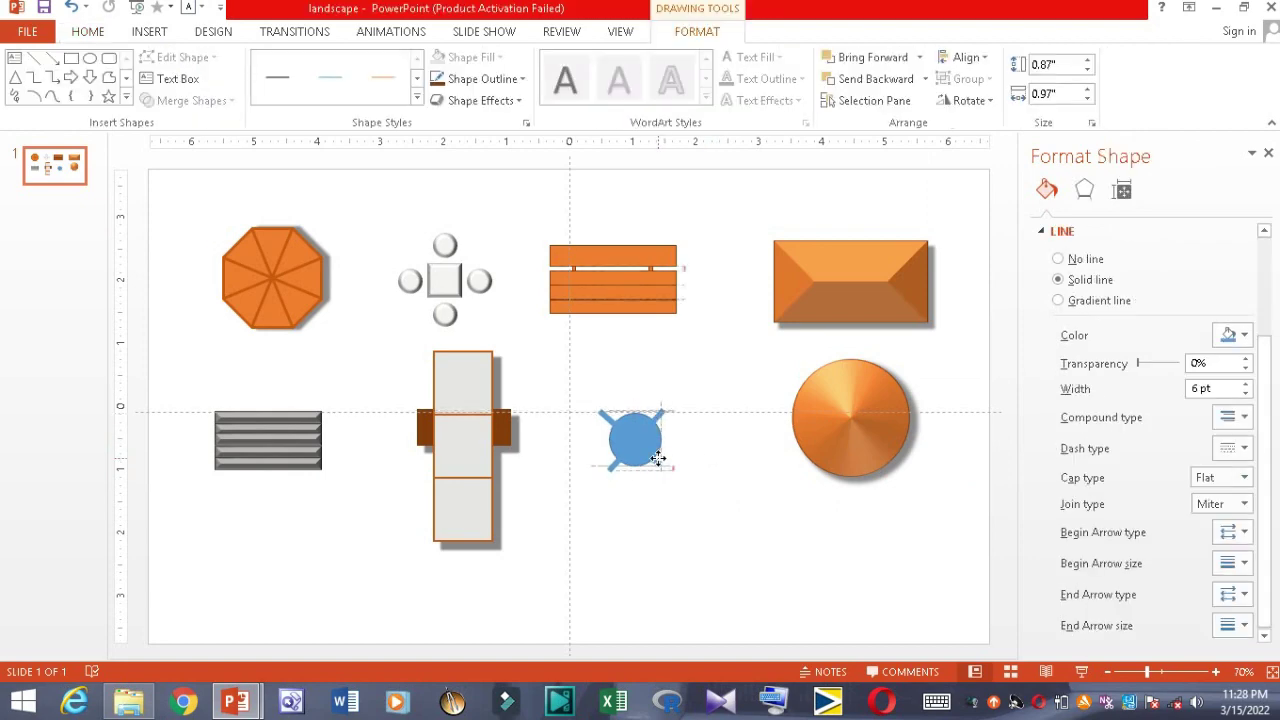
pyautogui.click(703, 471)
# Change the outline colour of the circle and crossing lines to yellow.
pyautogui.moveTo(698, 522); pyautogui.dragTo(578, 388)
pyautogui.click(485, 205)
pyautogui.click(482, 78)
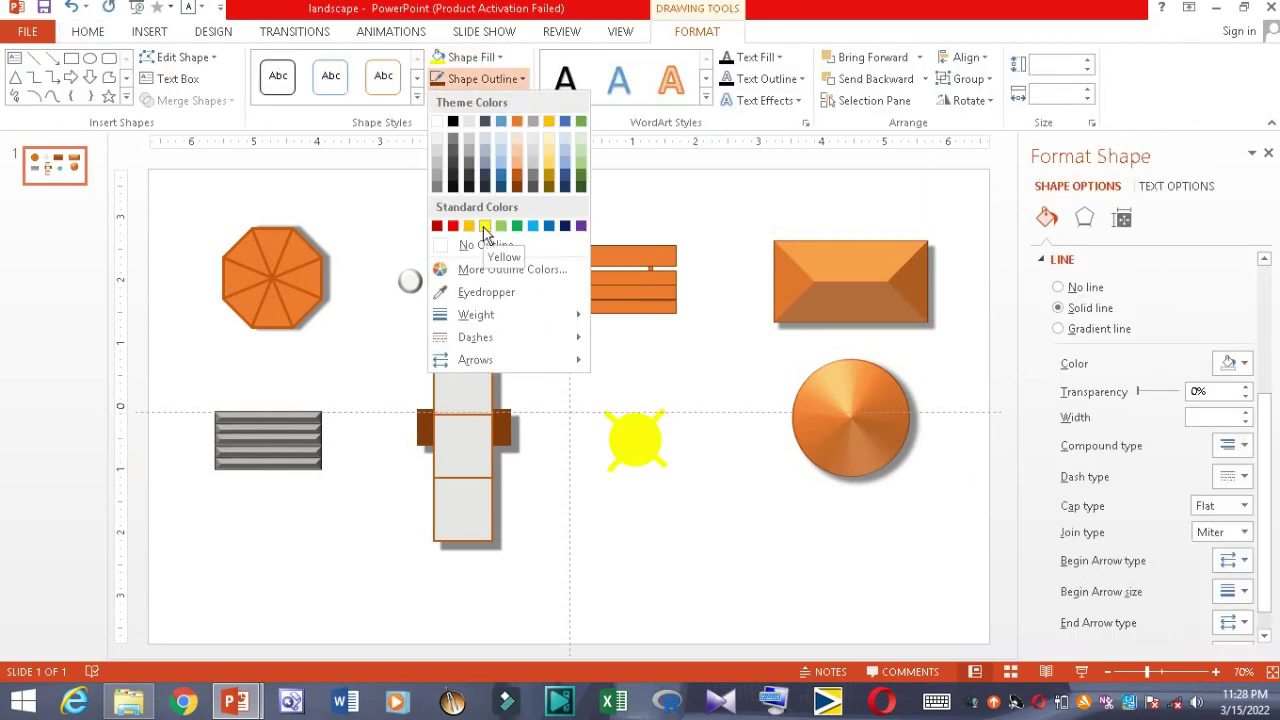
pyautogui.click(470, 246)
# Apply a bevel effect to the yellow circle.
pyautogui.click(1084, 226)
pyautogui.click(1080, 368)
pyautogui.click(477, 100)
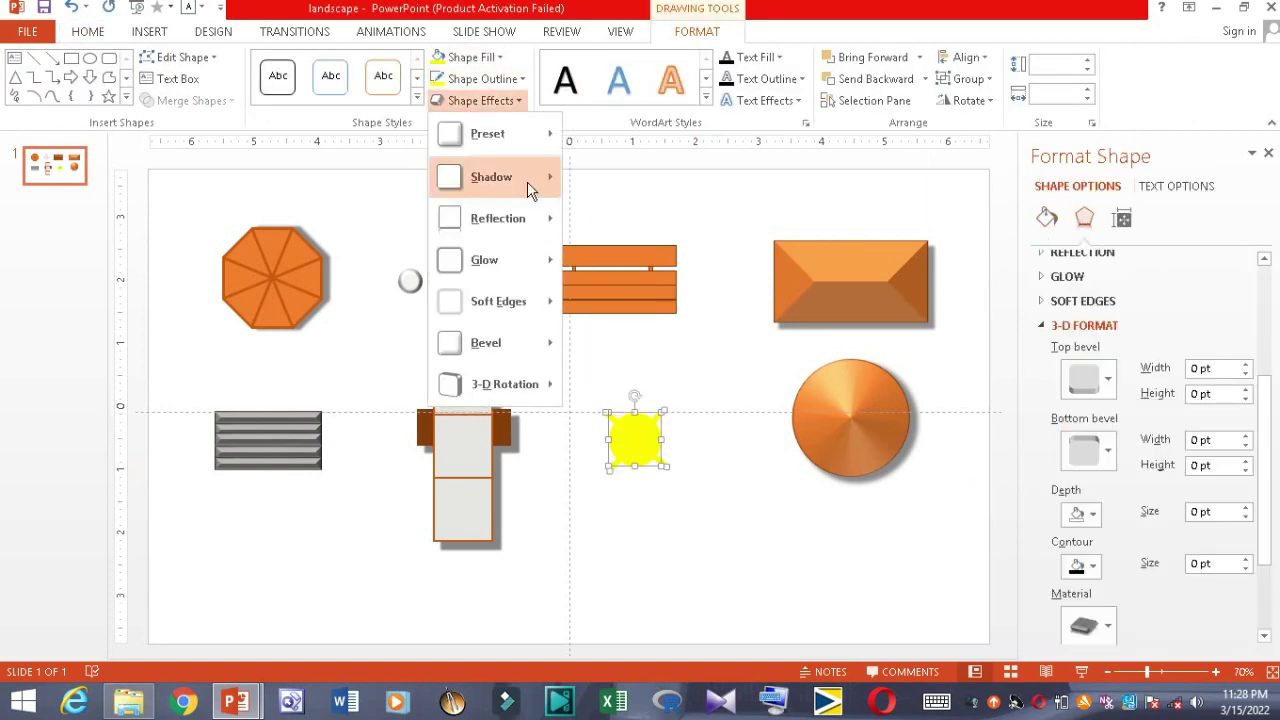
pyautogui.moveTo(528, 337)
pyautogui.click(641, 440)
pyautogui.click(641, 440)
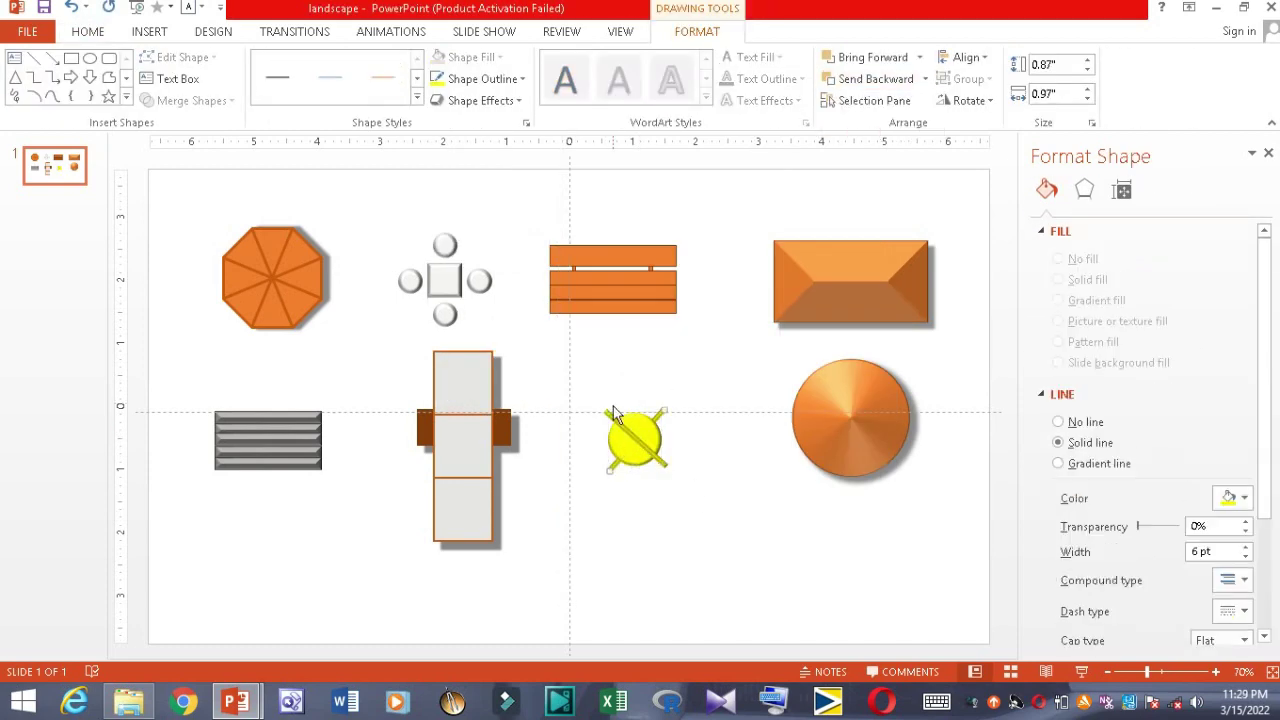
pyautogui.click(745, 515)
pyautogui.click(661, 424)
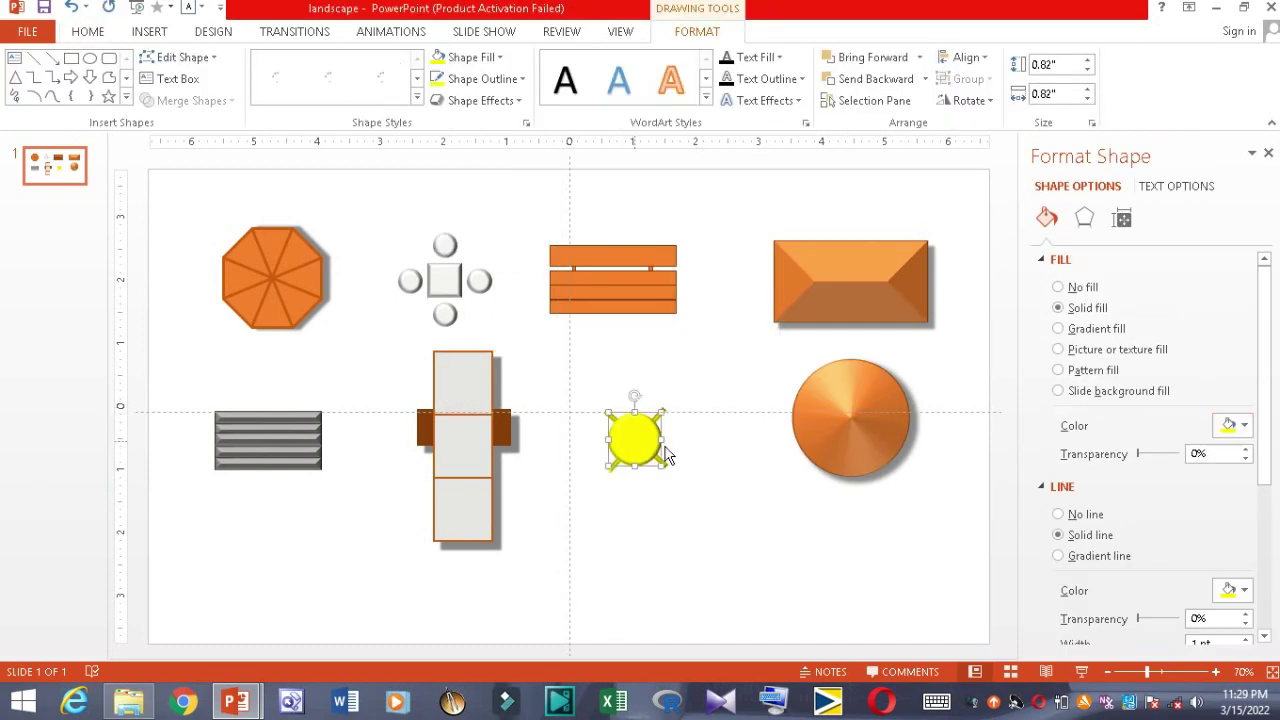
# Deepen the circle's top bevel to 20.5 pt in 3-D Format.
pyautogui.click(1084, 218)
pyautogui.click(1075, 259)
pyautogui.click(1090, 410)
pyautogui.click(1236, 246)
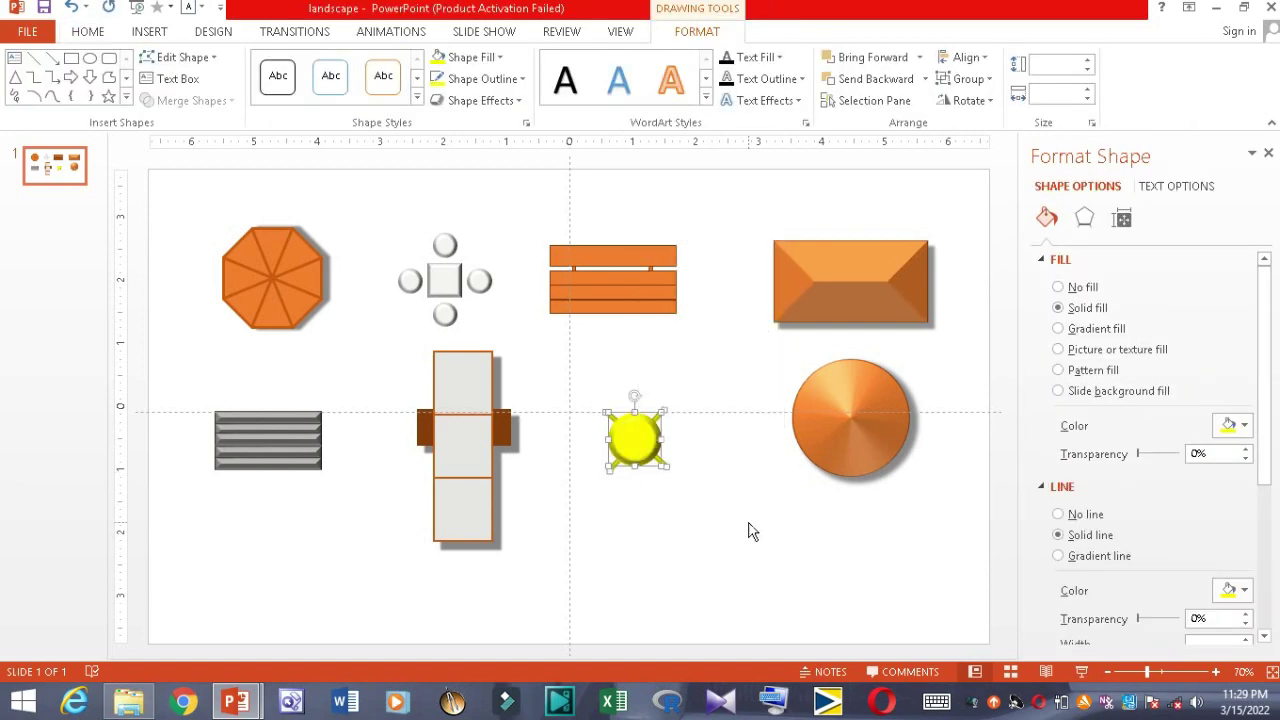
pyautogui.click(560, 514)
pyautogui.rightClick(640, 440)
pyautogui.press('Escape')
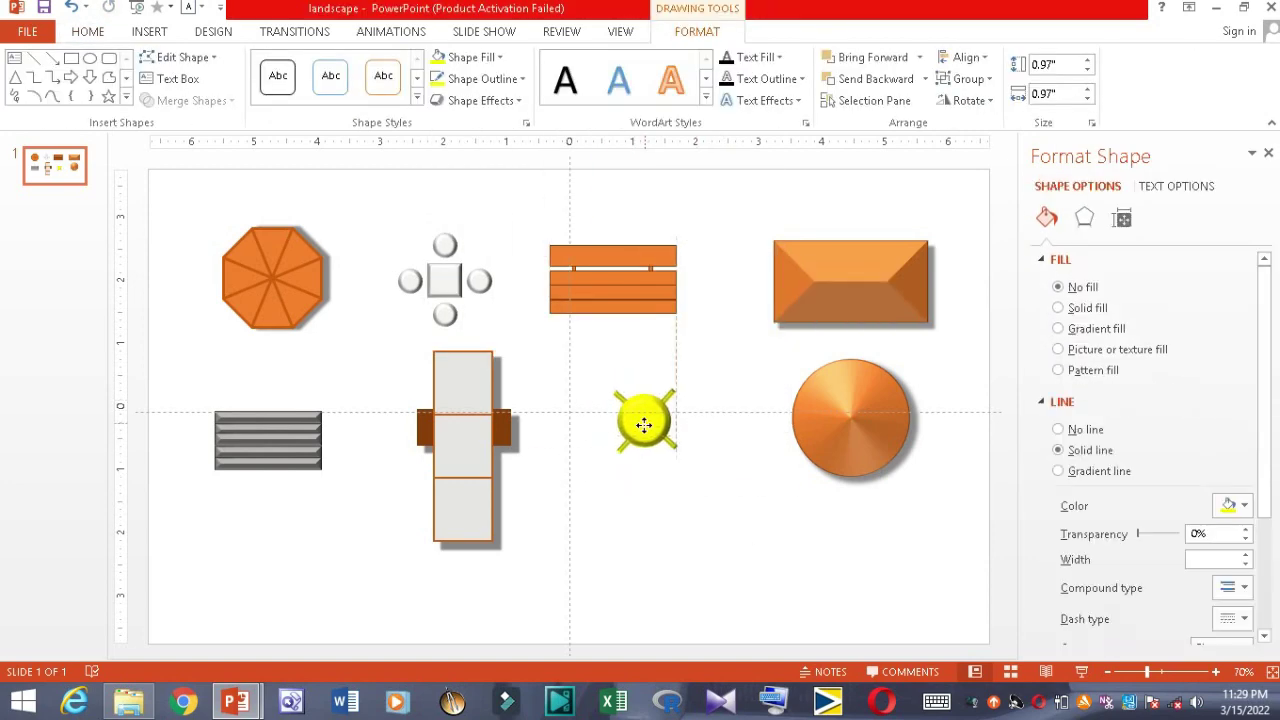
pyautogui.click(722, 502)
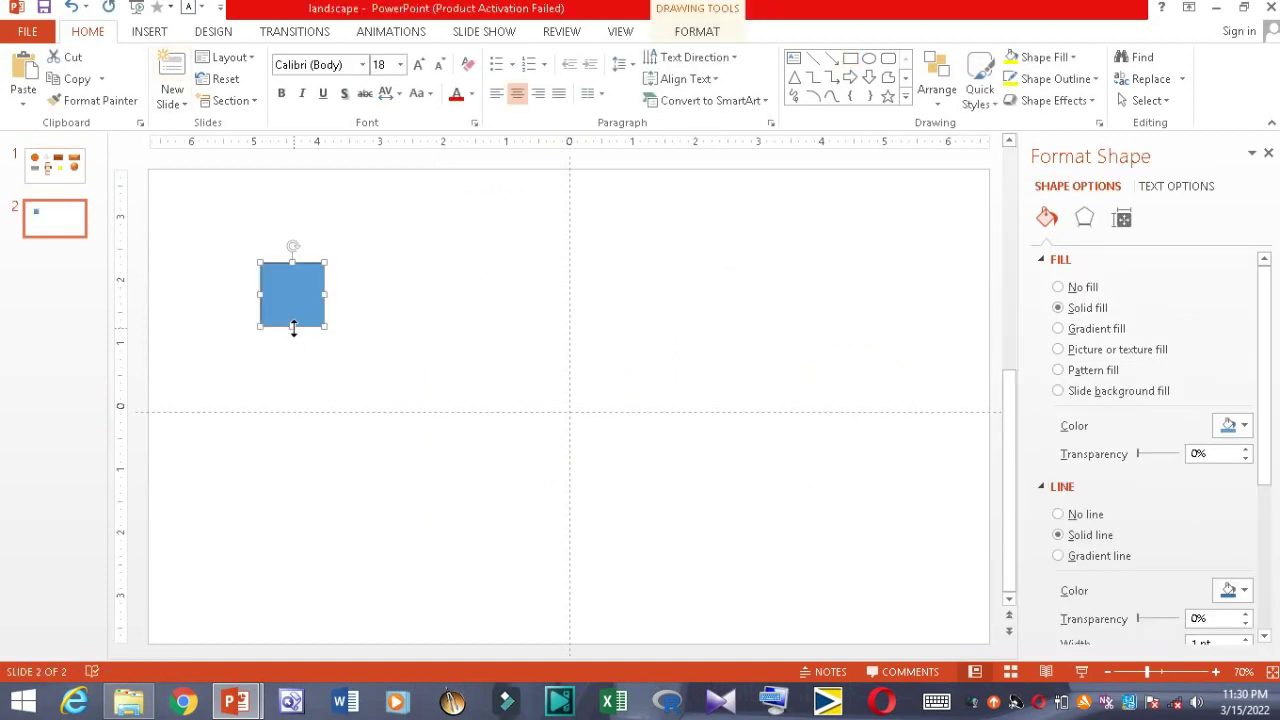
# Stretch the rectangle taller and add thin bar rectangles extending to its right.
pyautogui.moveTo(228, 318); pyautogui.dragTo(228, 327)
pyautogui.click(788, 183)
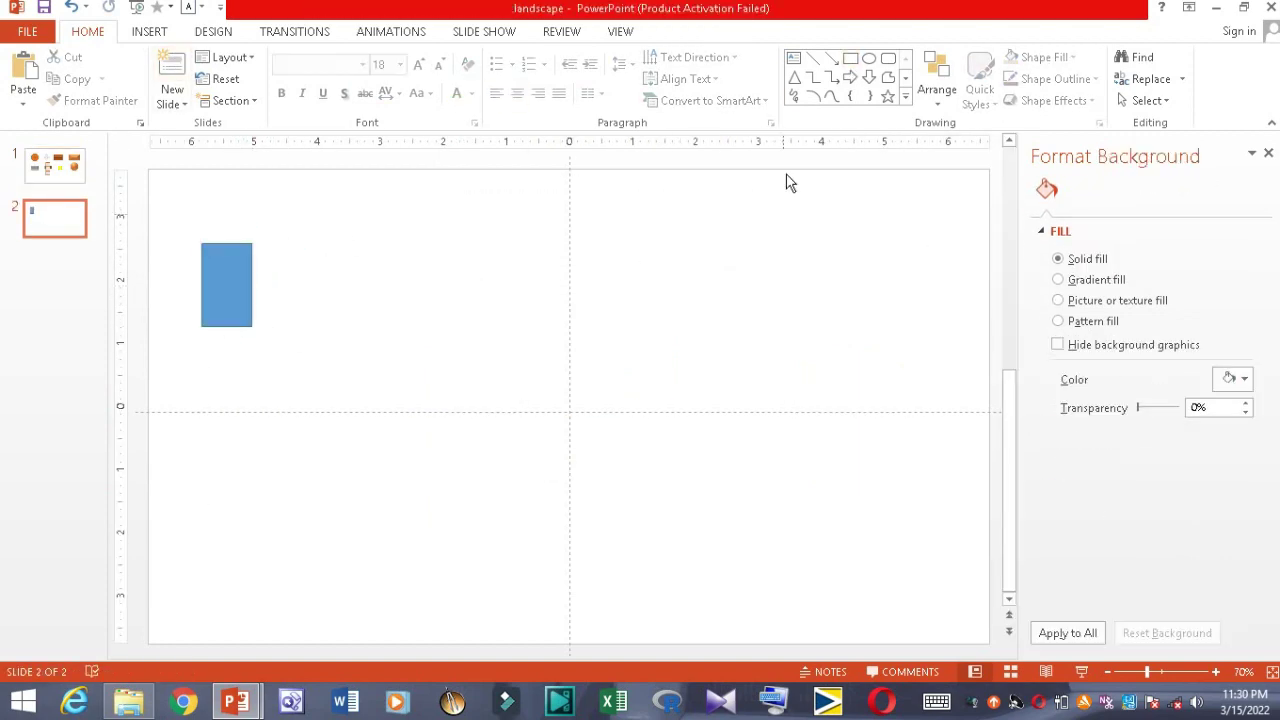
pyautogui.click(850, 58)
pyautogui.moveTo(262, 278); pyautogui.dragTo(328, 342)
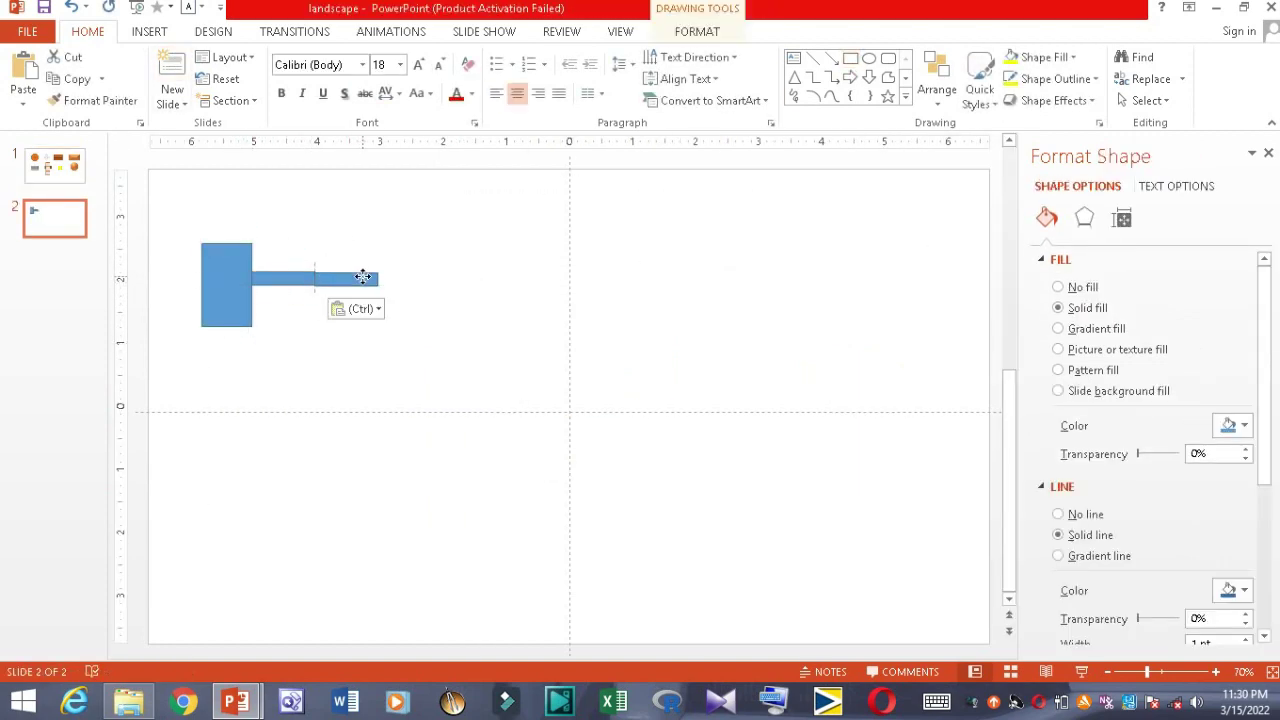
pyautogui.scroll(5, 280, 258)
pyautogui.moveTo(577, 414)
pyautogui.mouseDown()
pyautogui.moveTo(572, 423)
pyautogui.moveTo(643, 395)
pyautogui.mouseUp()
# Fill the block black and colour the bar segments alternately red and black.
pyautogui.click(1072, 57)
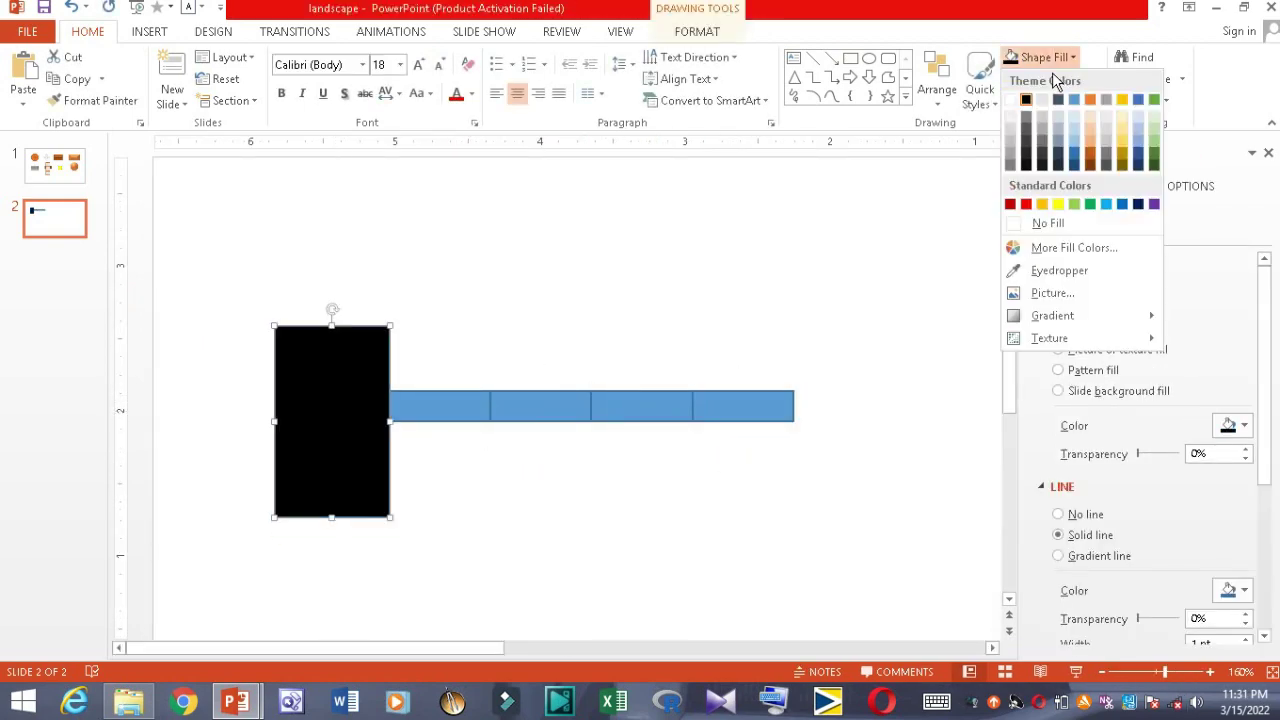
pyautogui.click(1029, 97)
pyautogui.click(434, 412)
pyautogui.click(1029, 203)
pyautogui.click(540, 405)
pyautogui.click(1035, 57)
pyautogui.click(1040, 76)
pyautogui.click(1029, 119)
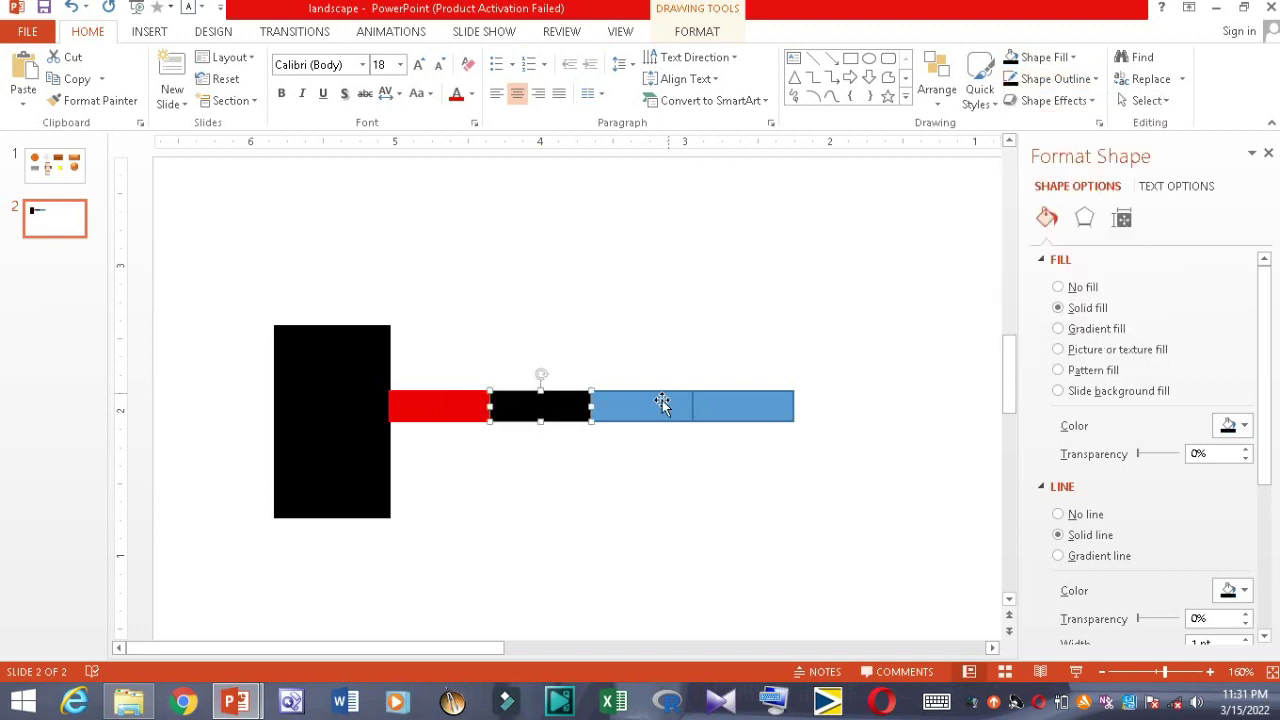
pyautogui.click(1072, 57)
pyautogui.click(1029, 203)
pyautogui.click(880, 434)
# Give the black block a top bevel.
pyautogui.click(372, 384)
pyautogui.click(937, 90)
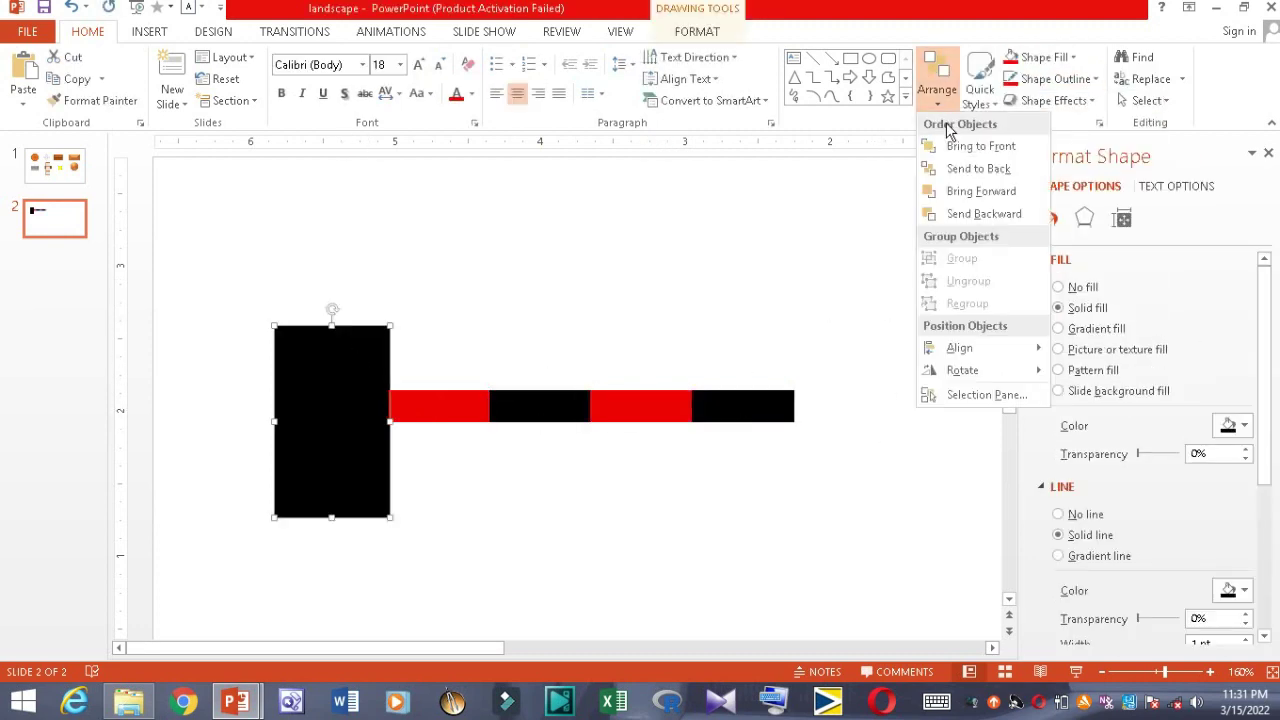
pyautogui.click(980, 146)
pyautogui.click(1084, 218)
pyautogui.click(1088, 410)
pyautogui.click(1140, 306)
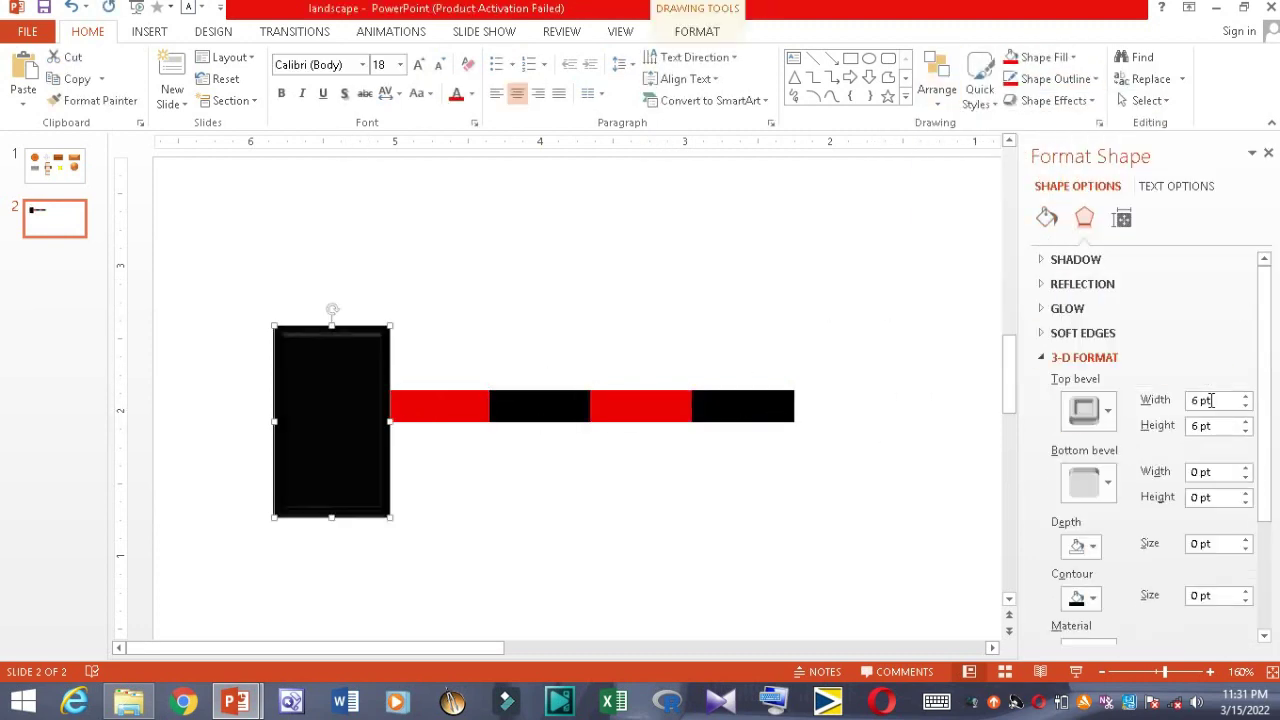
pyautogui.click(440, 420)
pyautogui.click(834, 457)
pyautogui.keyDown('ctrl'); pyautogui.scroll(-9, 834, 457); pyautogui.keyUp('ctrl')
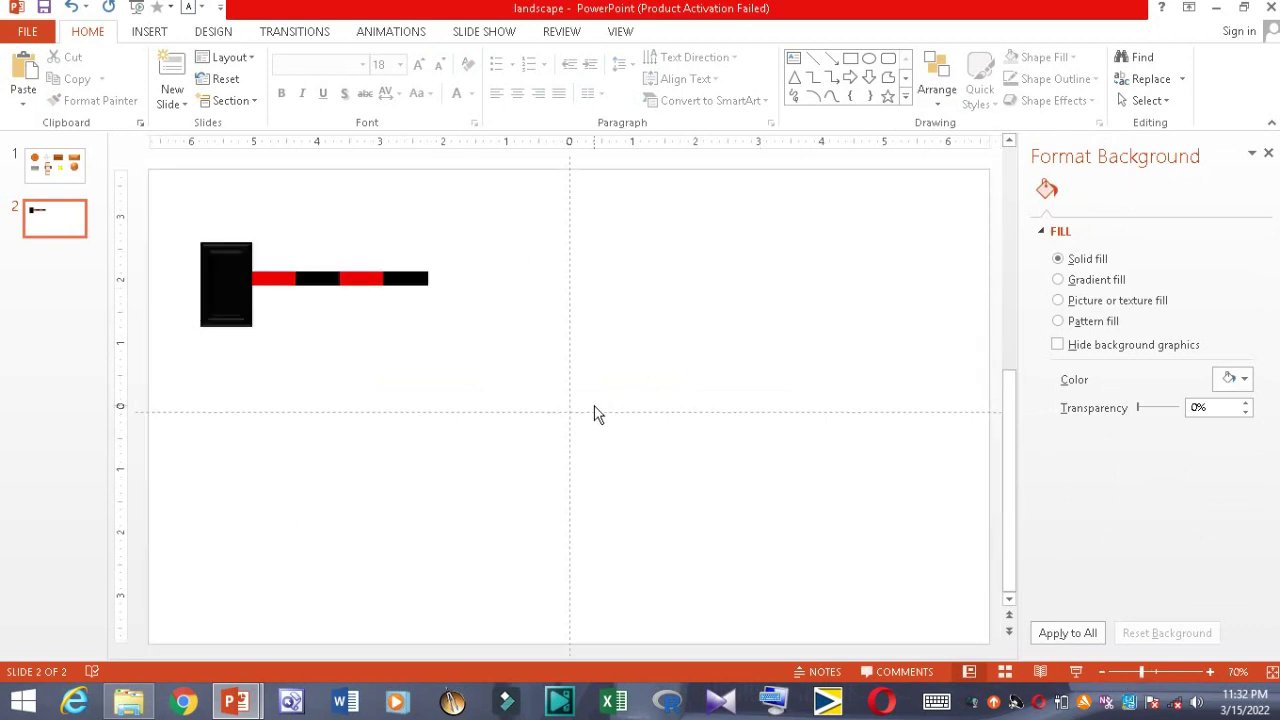
# Place a square near the top centre and give it a grey preset gradient fill.
pyautogui.moveTo(657, 254); pyautogui.dragTo(632, 248)
pyautogui.click(1058, 328)
pyautogui.click(1243, 426)
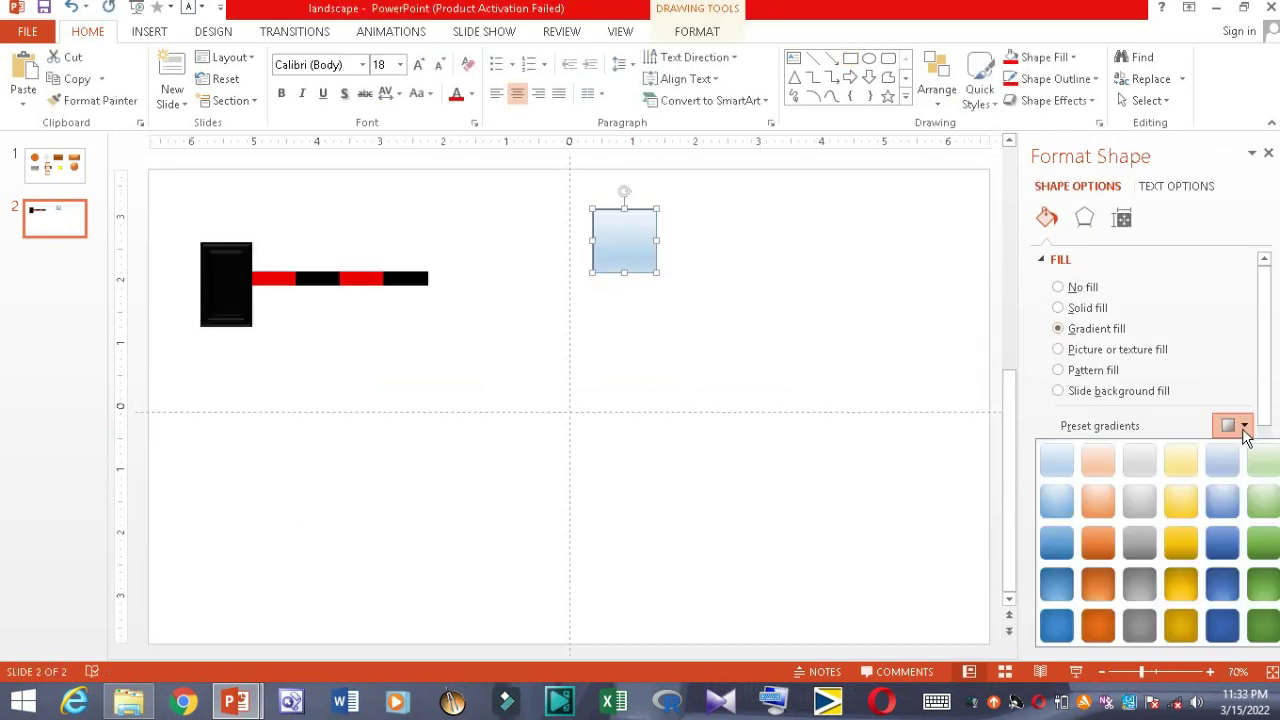
pyautogui.click(1240, 462)
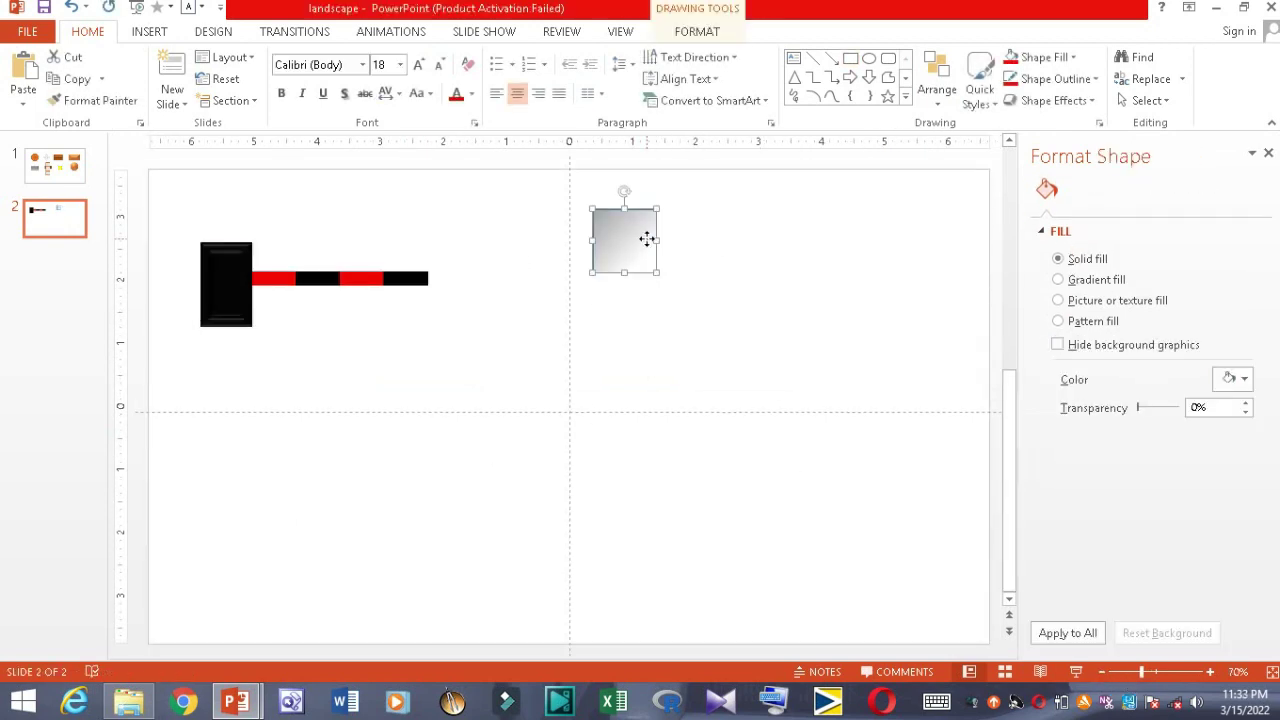
# Duplicate the gradient square into a 2x2 block, group it, and shrink the group.
pyautogui.hotkey('ctrl', 'd')
pyautogui.moveTo(650, 250)
pyautogui.mouseDown()
pyautogui.moveTo(649, 320)
pyautogui.moveTo(720, 300)
pyautogui.mouseUp()
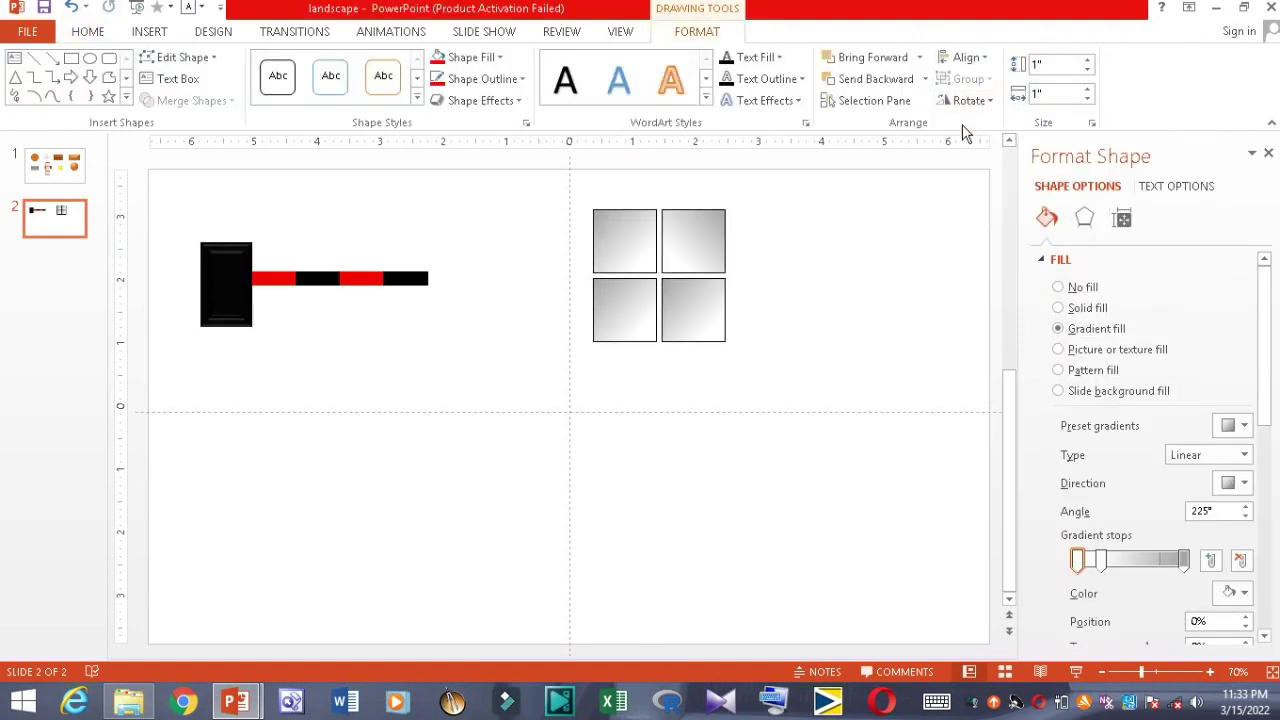
pyautogui.click(965, 100)
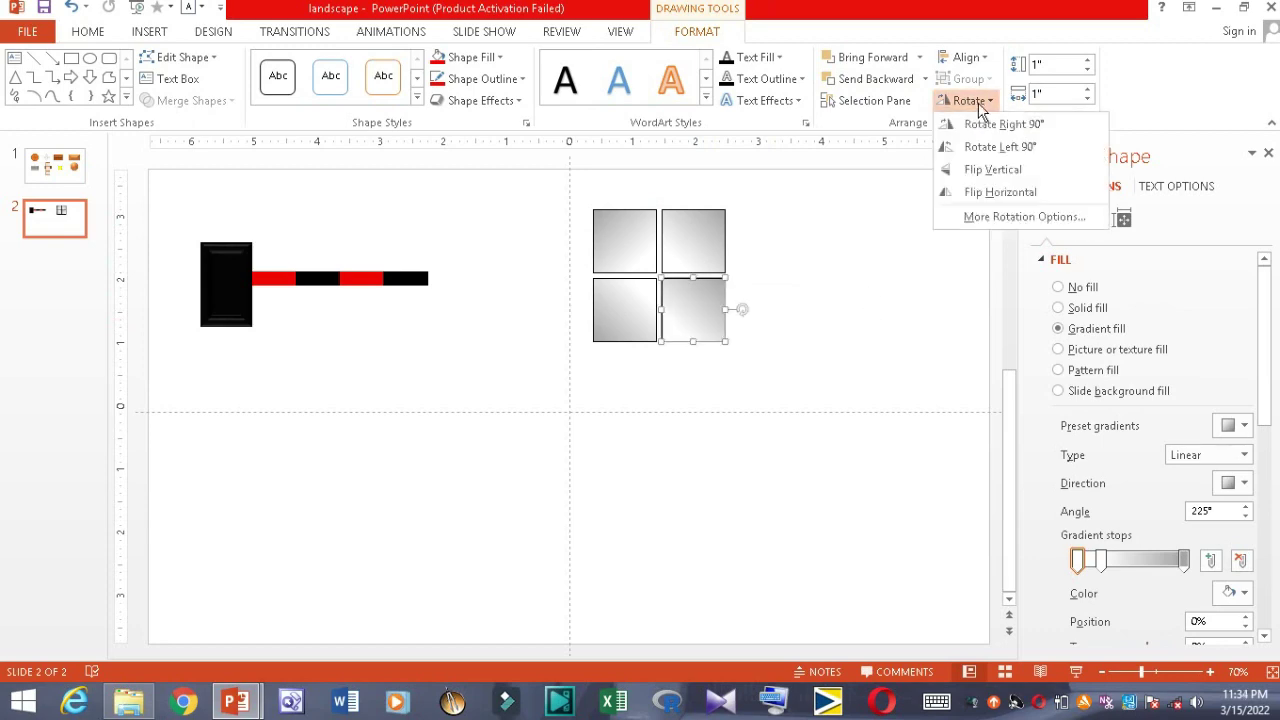
pyautogui.moveTo(745, 195); pyautogui.dragTo(566, 383)
pyautogui.click(966, 78)
pyautogui.click(970, 100)
pyautogui.moveTo(729, 343)
pyautogui.mouseDown()
pyautogui.moveTo(677, 286)
pyautogui.moveTo(736, 236)
pyautogui.mouseUp()
# Copy the four-square group to extend it into a six-by-two grid.
pyautogui.click(871, 289)
pyautogui.hotkey('ctrl', 'v')
pyautogui.press('Right')
pyautogui.press('Right')
pyautogui.press('Right')
pyautogui.moveTo(843, 260); pyautogui.dragTo(823, 237)
pyautogui.press('Escape')
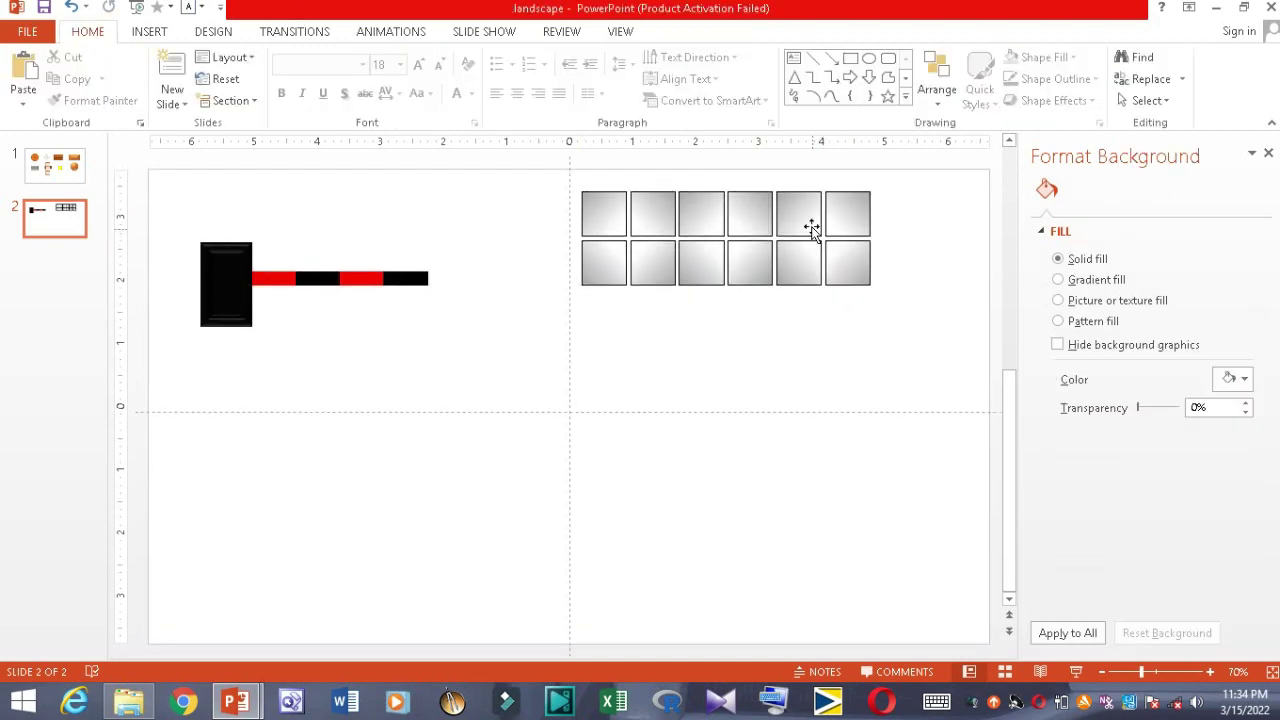
# Draw a hexagon below the paving squares and fill it orange.
pyautogui.click(905, 105)
pyautogui.click(888, 260)
pyautogui.moveTo(580, 370); pyautogui.dragTo(656, 436)
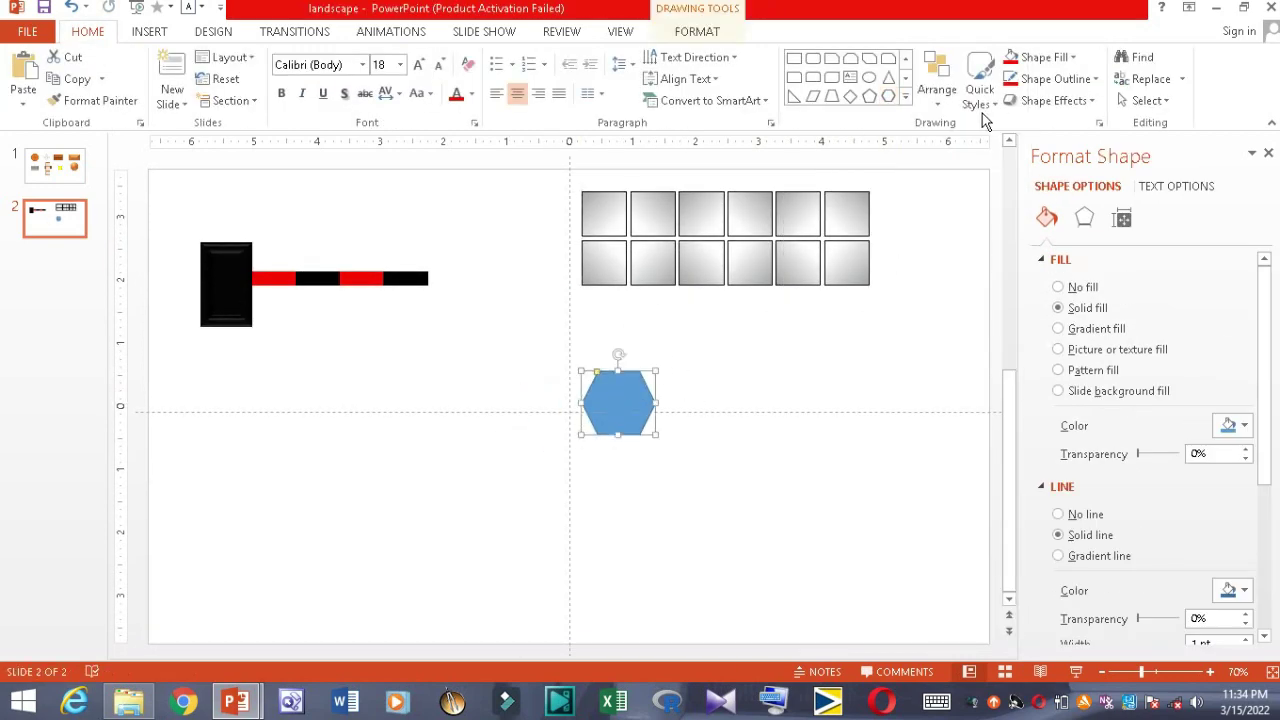
pyautogui.click(1043, 57)
pyautogui.click(1036, 248)
pyautogui.click(571, 345)
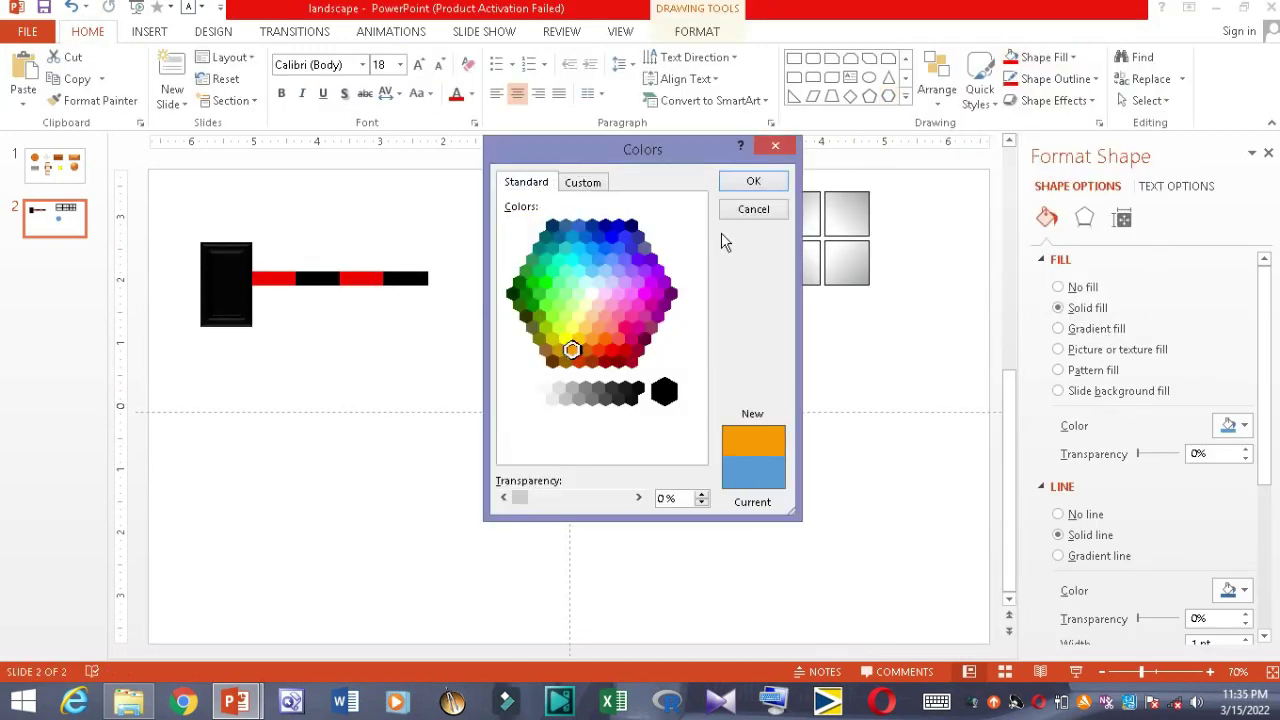
pyautogui.click(751, 180)
pyautogui.click(757, 427)
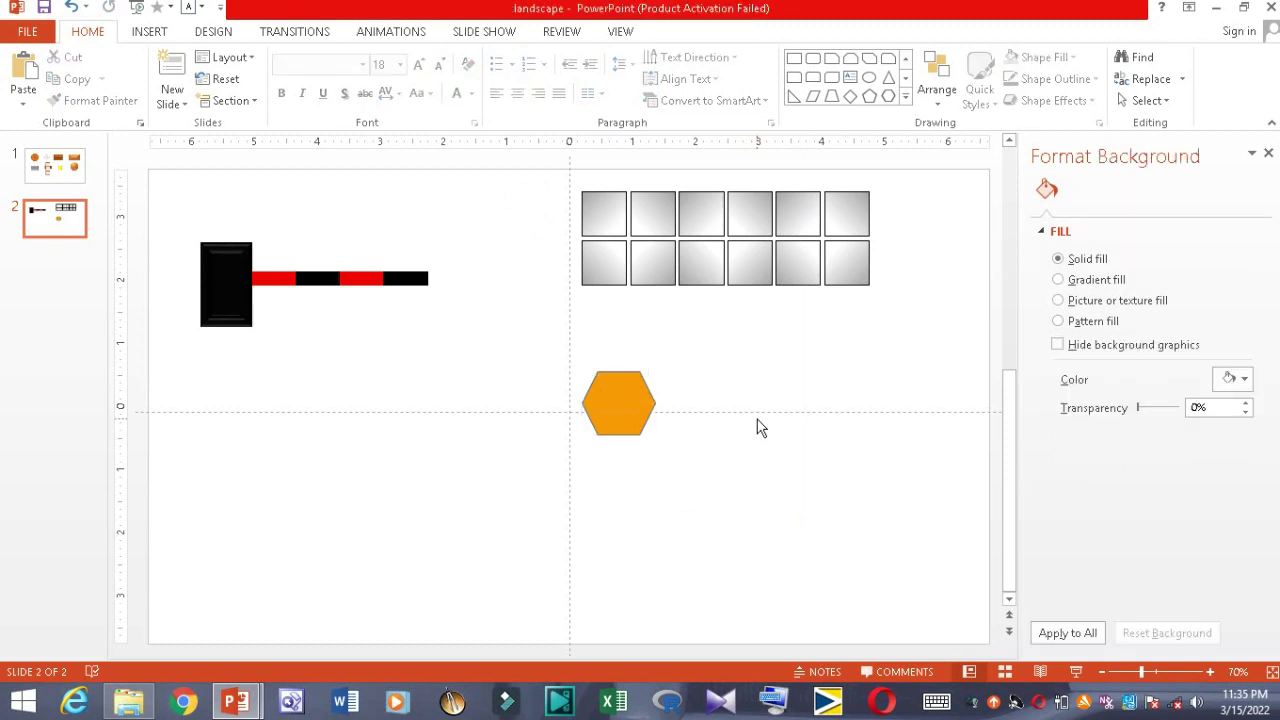
# Nudge the new hexagon up and left into the cluster, leaving its colours unchanged.
pyautogui.click(618, 403)
pyautogui.click(1043, 57)
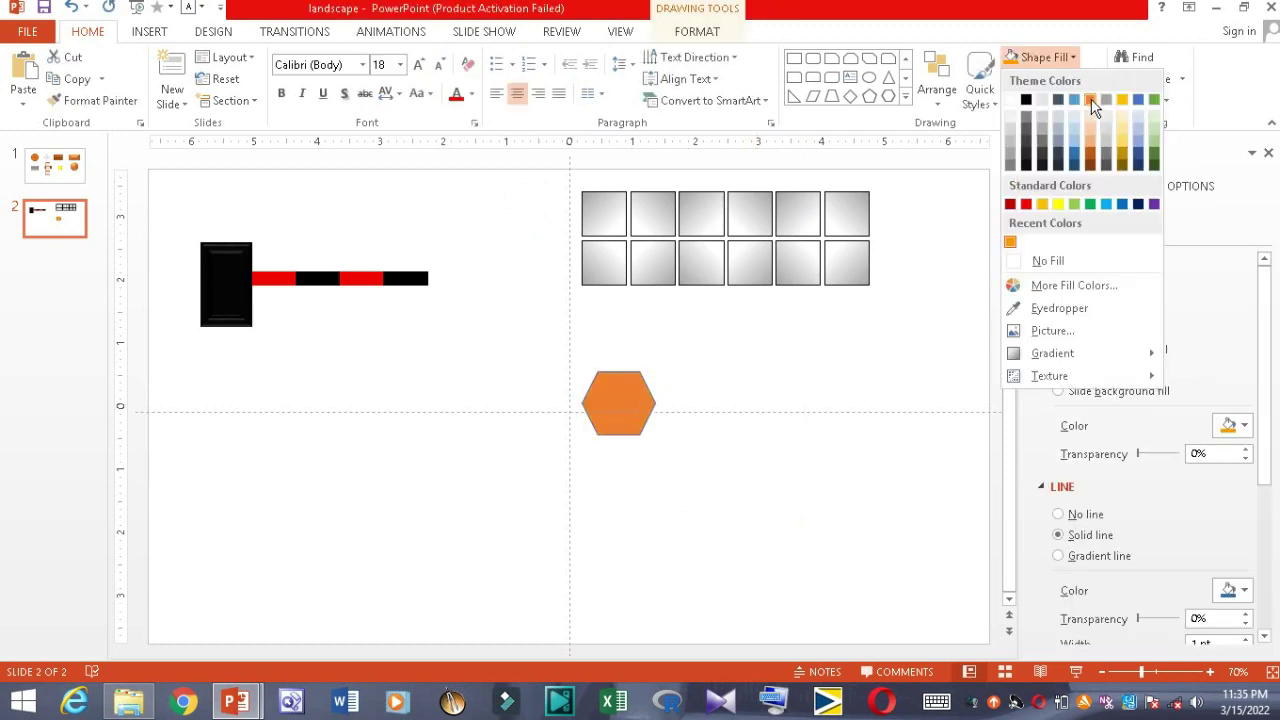
pyautogui.click(1050, 79)
pyautogui.moveTo(631, 403); pyautogui.dragTo(620, 380)
pyautogui.click(1043, 57)
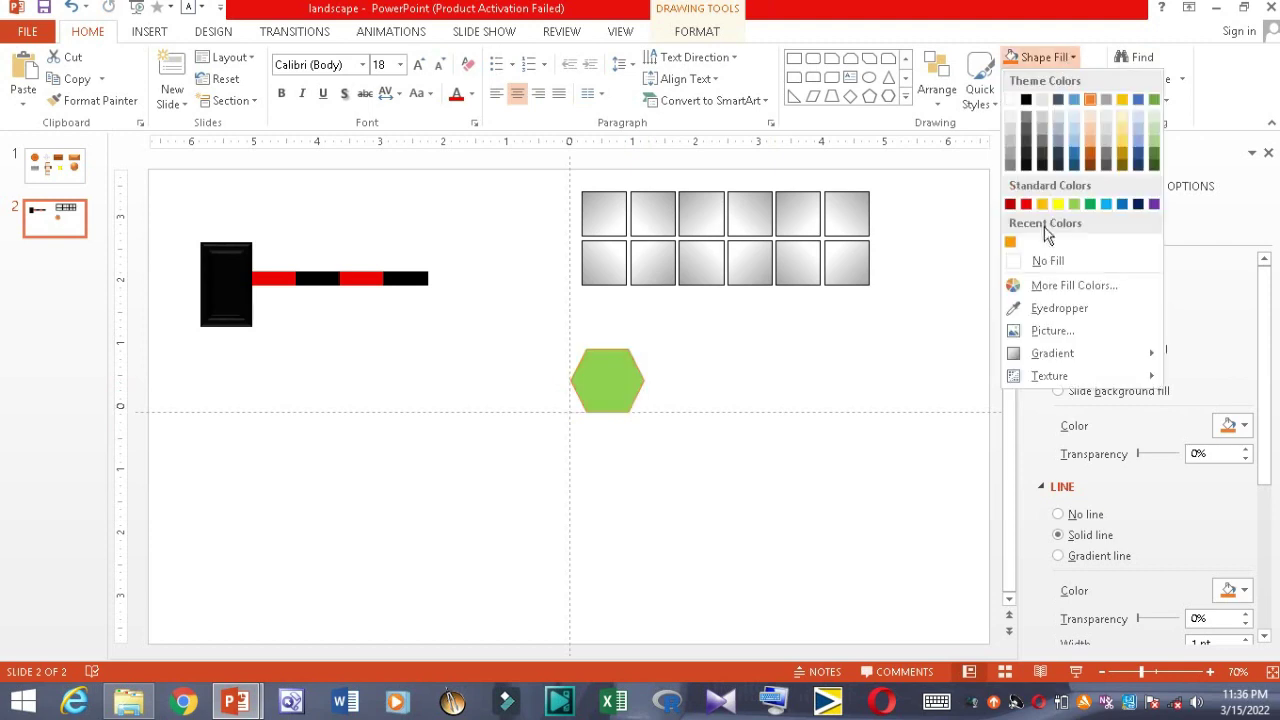
pyautogui.click(756, 396)
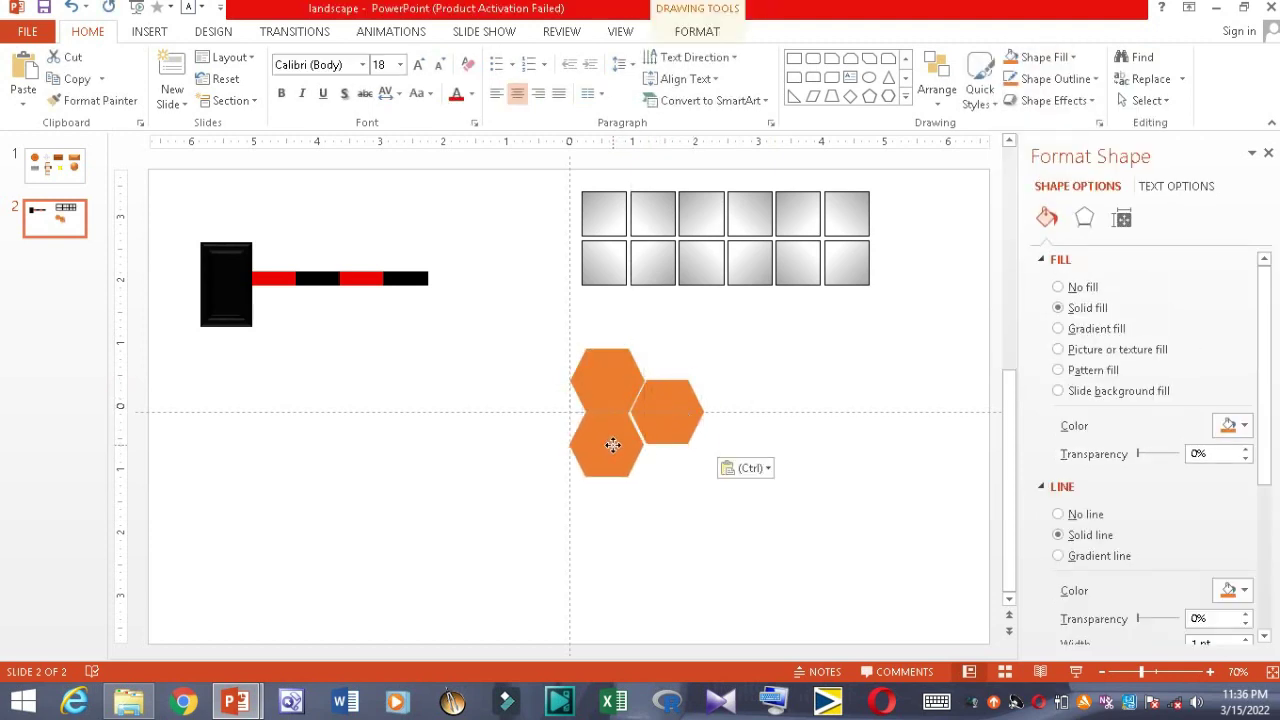
# Copy the three hexagons down and to the right.
pyautogui.moveTo(757, 346); pyautogui.dragTo(565, 485)
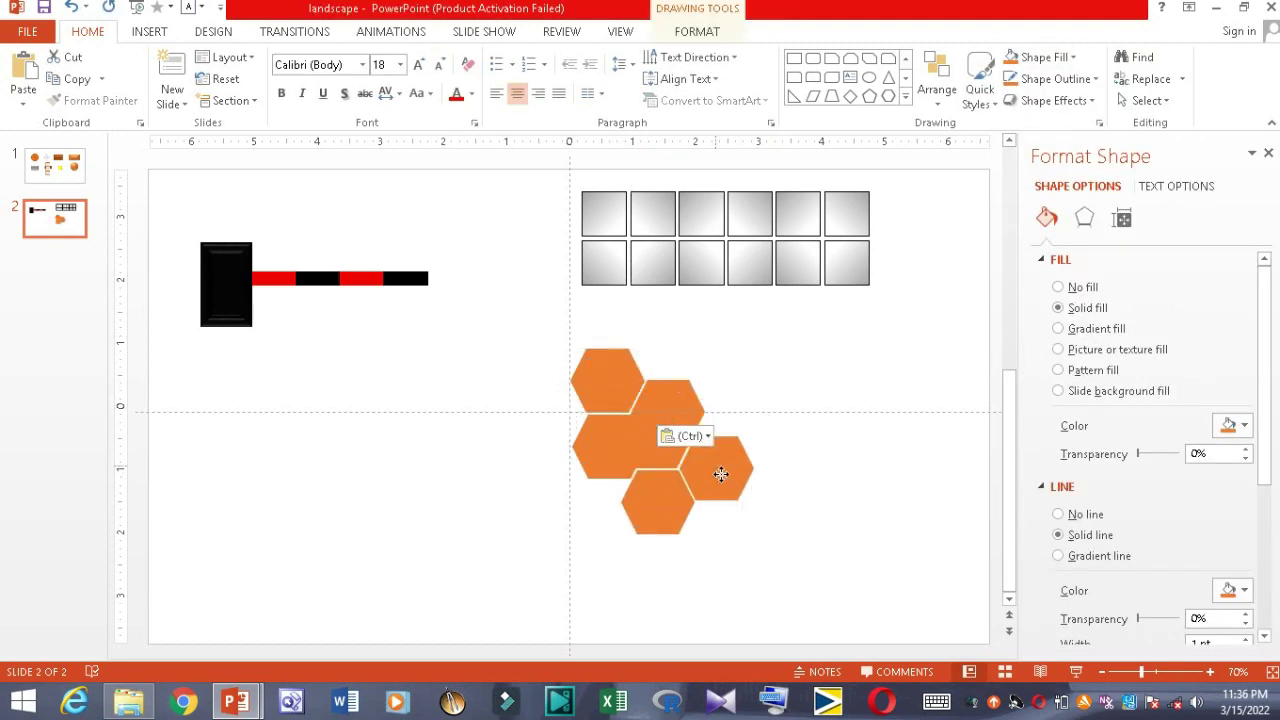
pyautogui.keyDown('ctrl'); pyautogui.moveTo(668, 406); pyautogui.dragTo(729, 503); pyautogui.keyUp('ctrl')
pyautogui.click(803, 523)
pyautogui.click(750, 505)
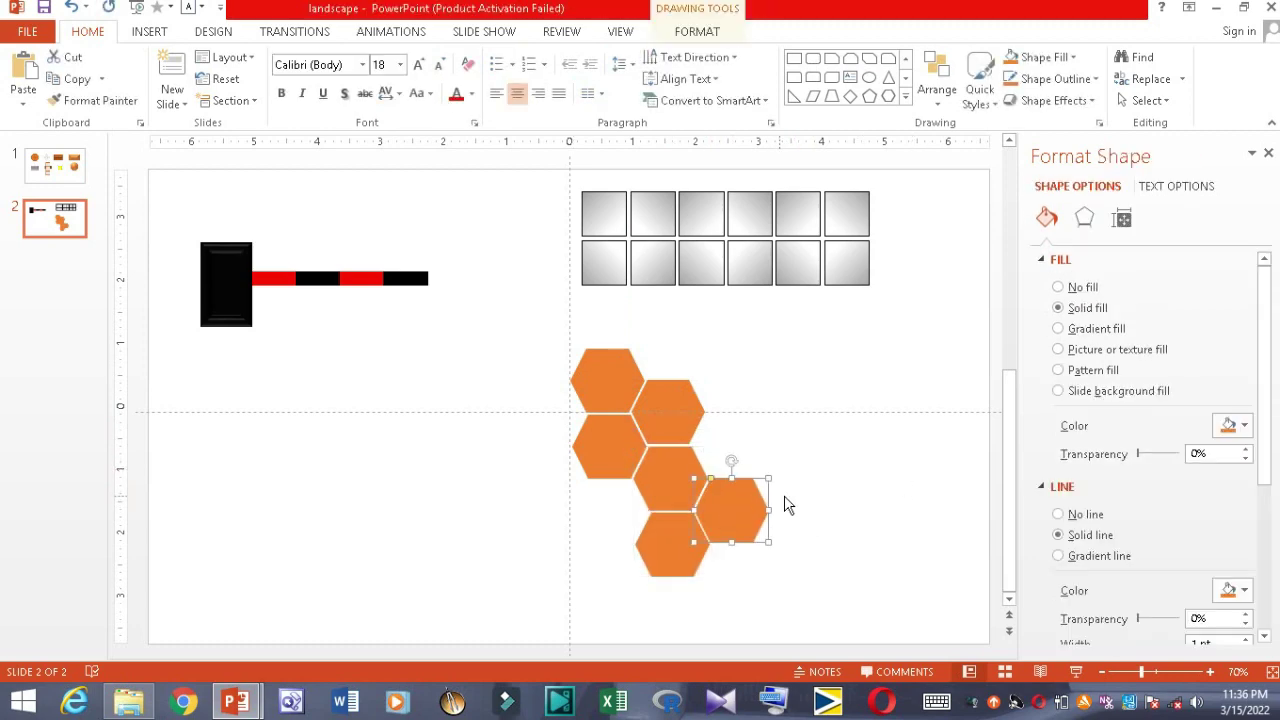
pyautogui.click(800, 500)
pyautogui.click(669, 478)
pyautogui.click(812, 478)
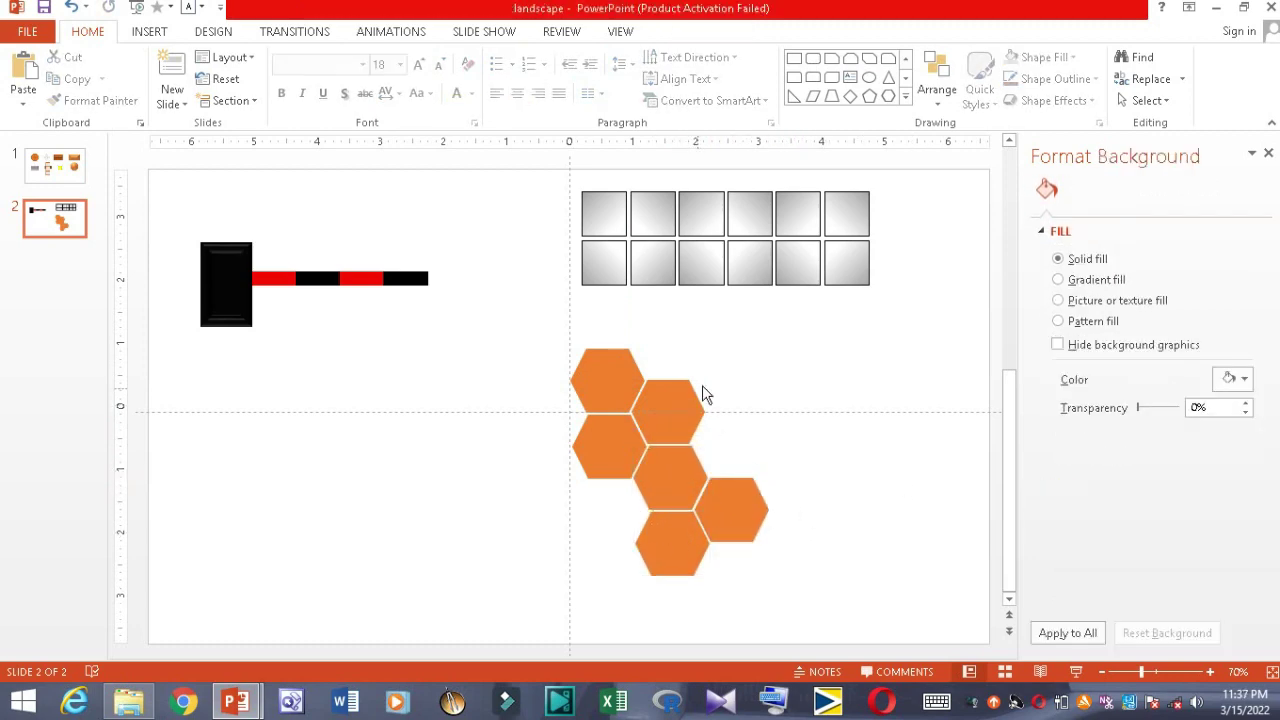
# Copy the three left hexagons and paste them right beside the originals.
pyautogui.moveTo(720, 332); pyautogui.dragTo(522, 512)
pyautogui.rightClick(665, 403)
pyautogui.click(707, 436)
pyautogui.hotkey('ctrl', 'v')
pyautogui.moveTo(682, 414); pyautogui.dragTo(786, 408)
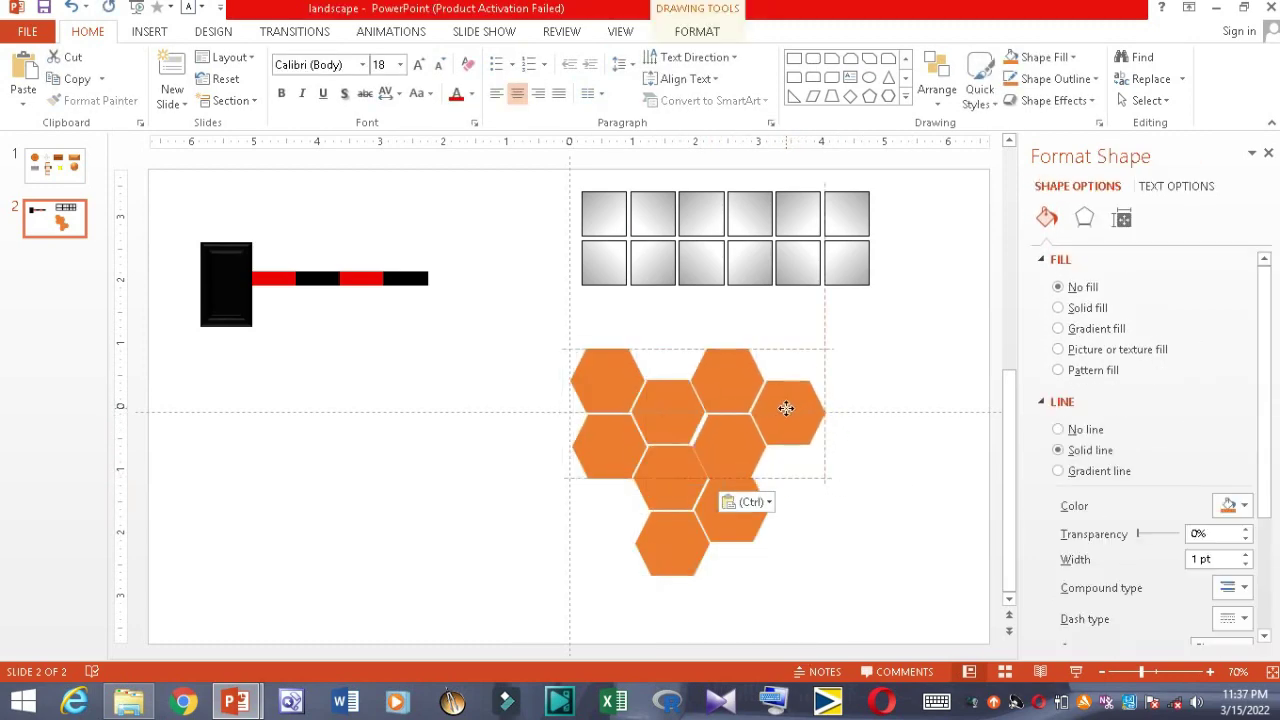
pyautogui.click(790, 521)
# Select every hexagon on the slide and group them into one unit.
pyautogui.doubleClick(725, 458)
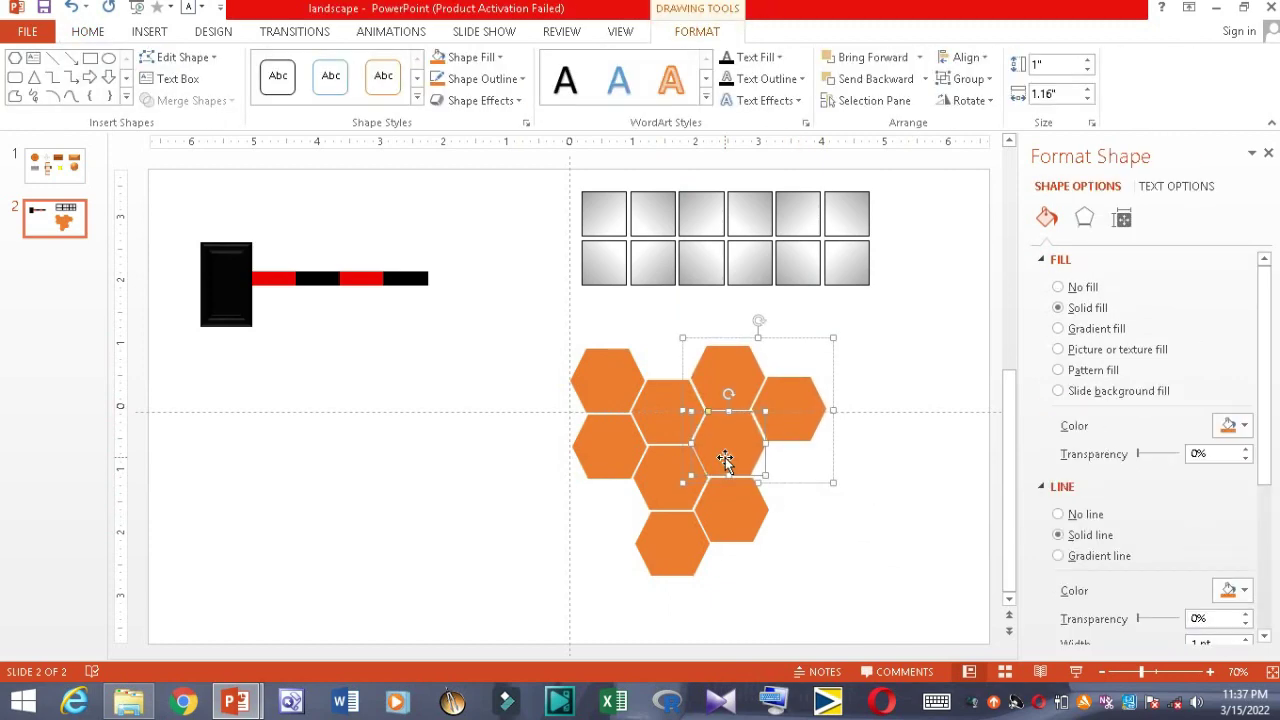
pyautogui.click(748, 449)
pyautogui.click(728, 391)
pyautogui.click(651, 374)
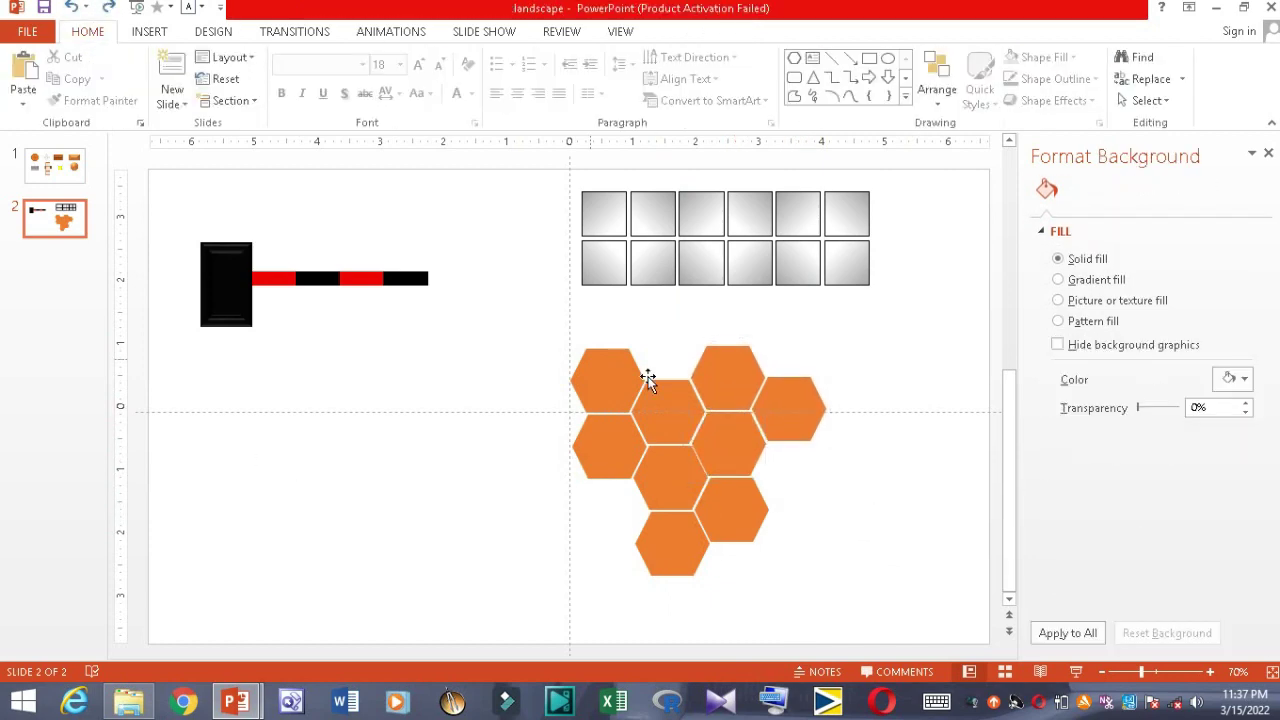
pyautogui.click(686, 557)
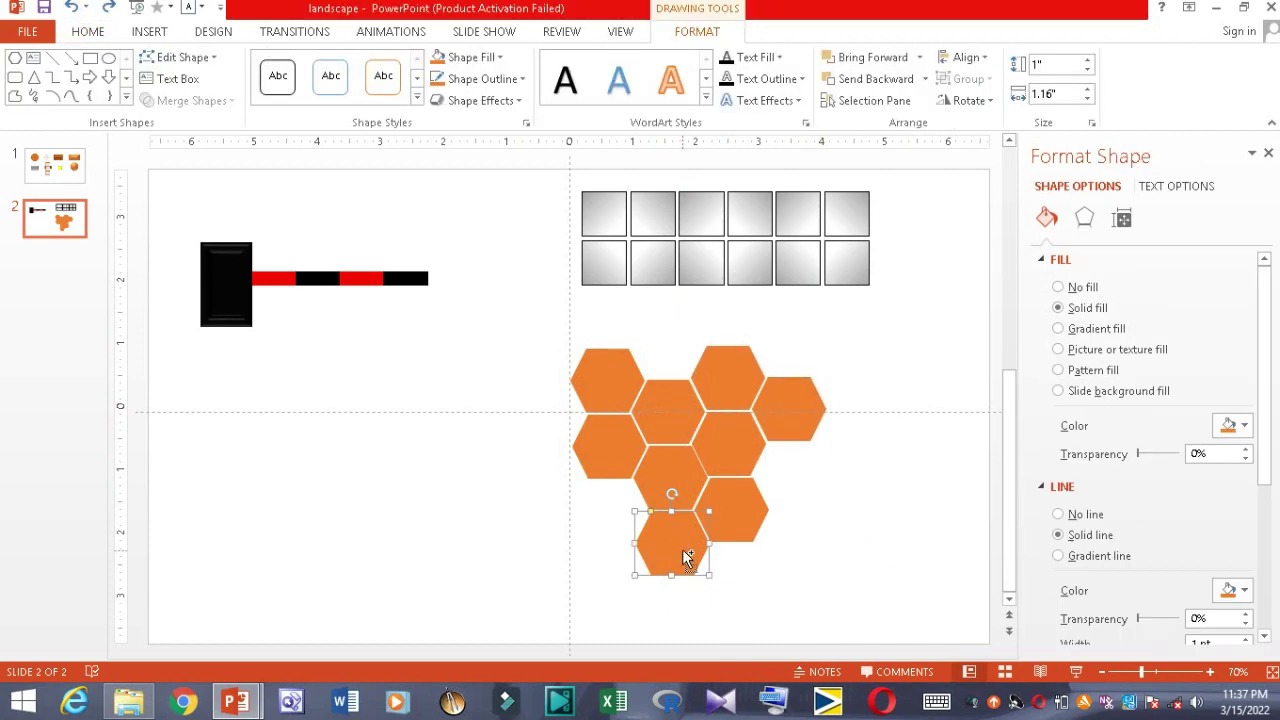
pyautogui.click(843, 503)
pyautogui.click(723, 443)
pyautogui.press('Escape')
pyautogui.rightClick(731, 378)
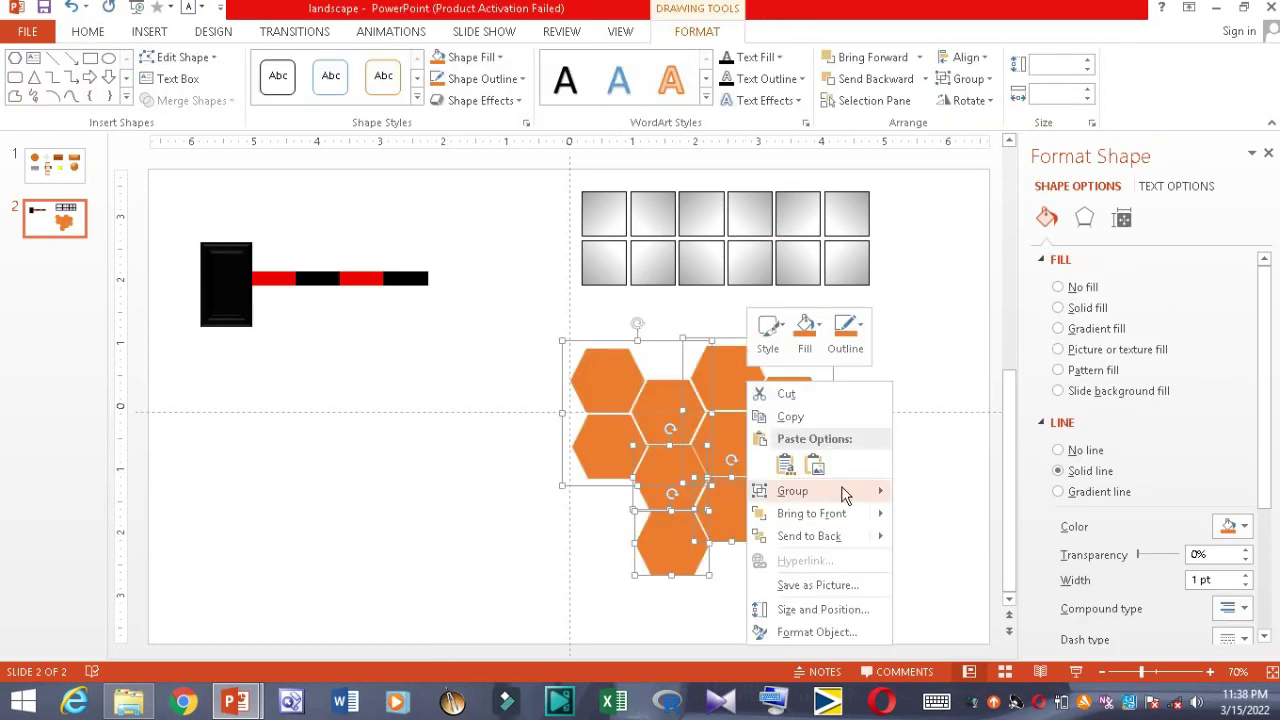
pyautogui.click(843, 494)
# Shrink the hexagon group and move it to the right side of the slide.
pyautogui.moveTo(777, 528); pyautogui.dragTo(688, 444)
pyautogui.click(520, 80)
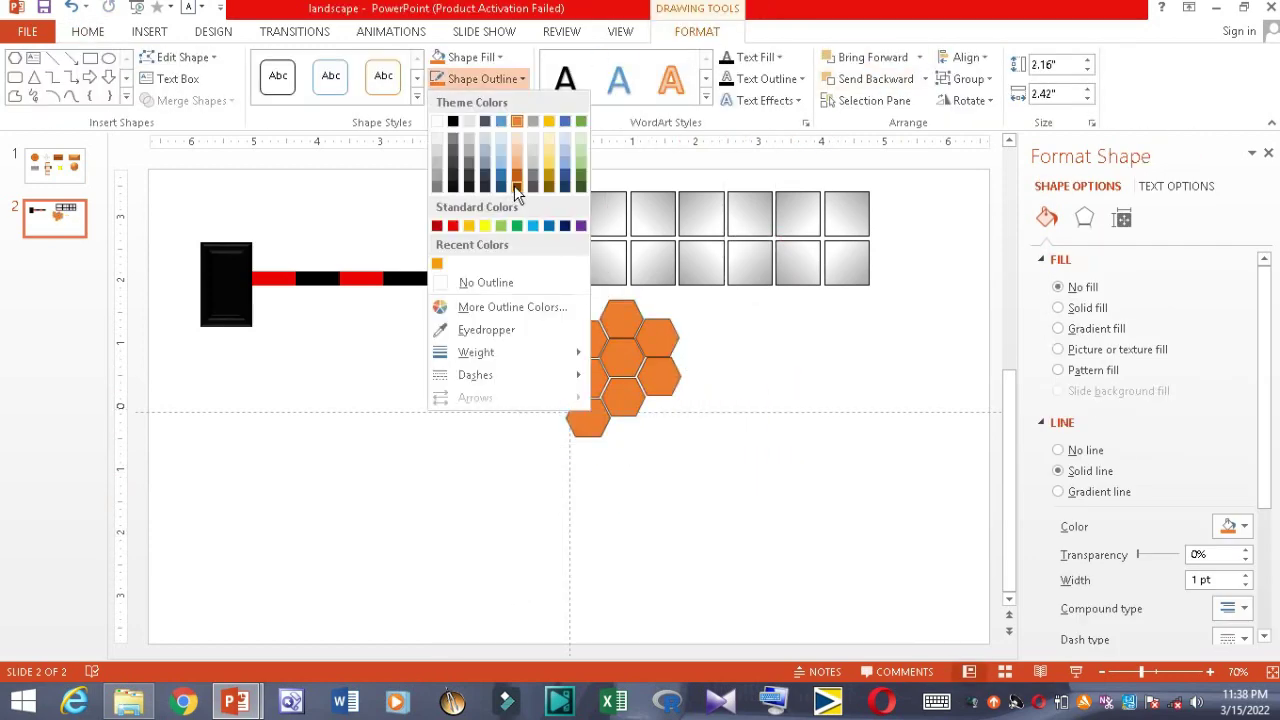
pyautogui.click(734, 449)
pyautogui.hotkey('ctrl', 'z')
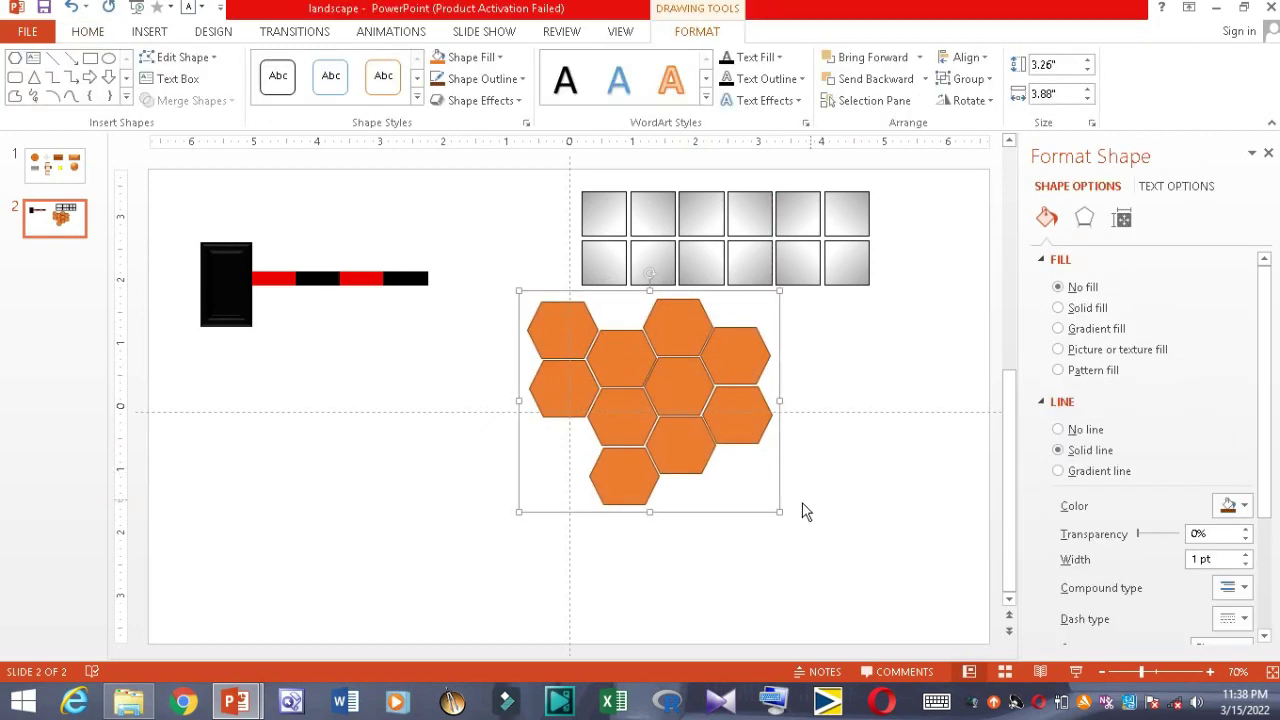
pyautogui.moveTo(779, 511); pyautogui.dragTo(686, 430)
pyautogui.moveTo(620, 370); pyautogui.dragTo(812, 376)
pyautogui.click(90, 57)
# Draw a rectangle bar at lower left; fill segments orange, pale peach and darker orange.
pyautogui.moveTo(251, 411); pyautogui.dragTo(365, 475)
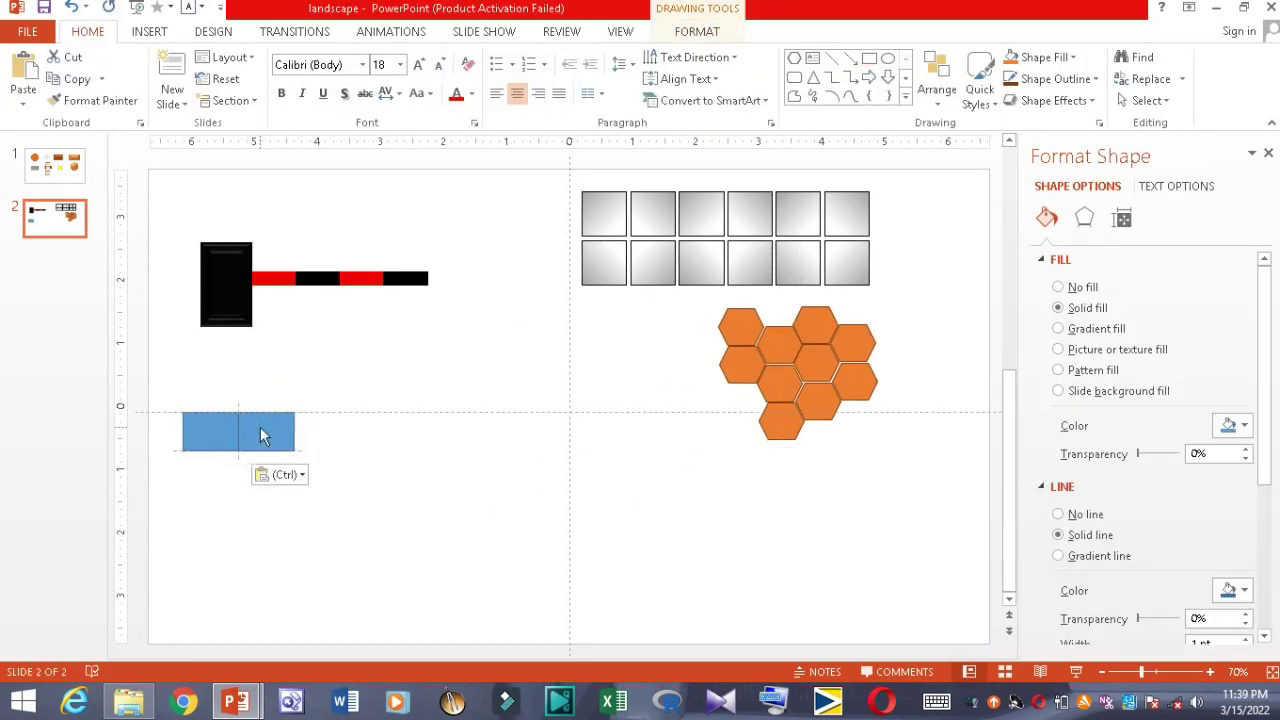
pyautogui.click(210, 431)
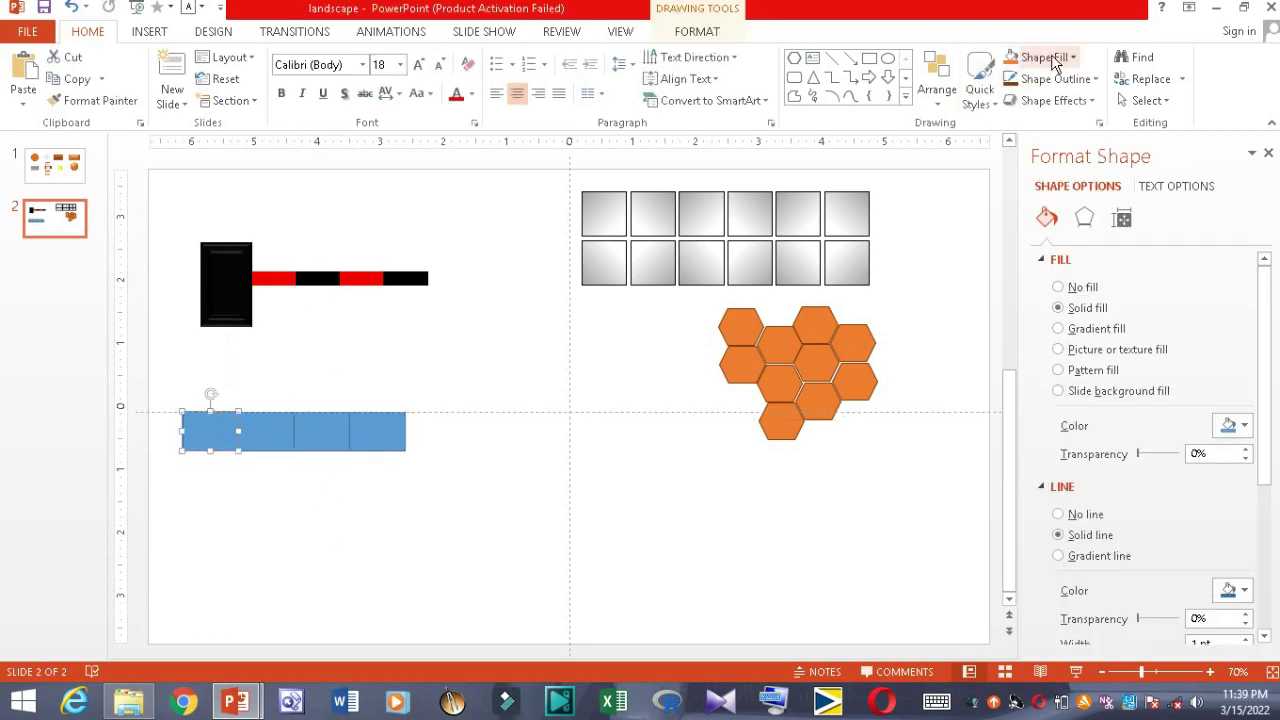
pyautogui.click(1040, 57)
pyautogui.click(1110, 97)
pyautogui.click(266, 431)
pyautogui.click(315, 430)
pyautogui.click(1040, 57)
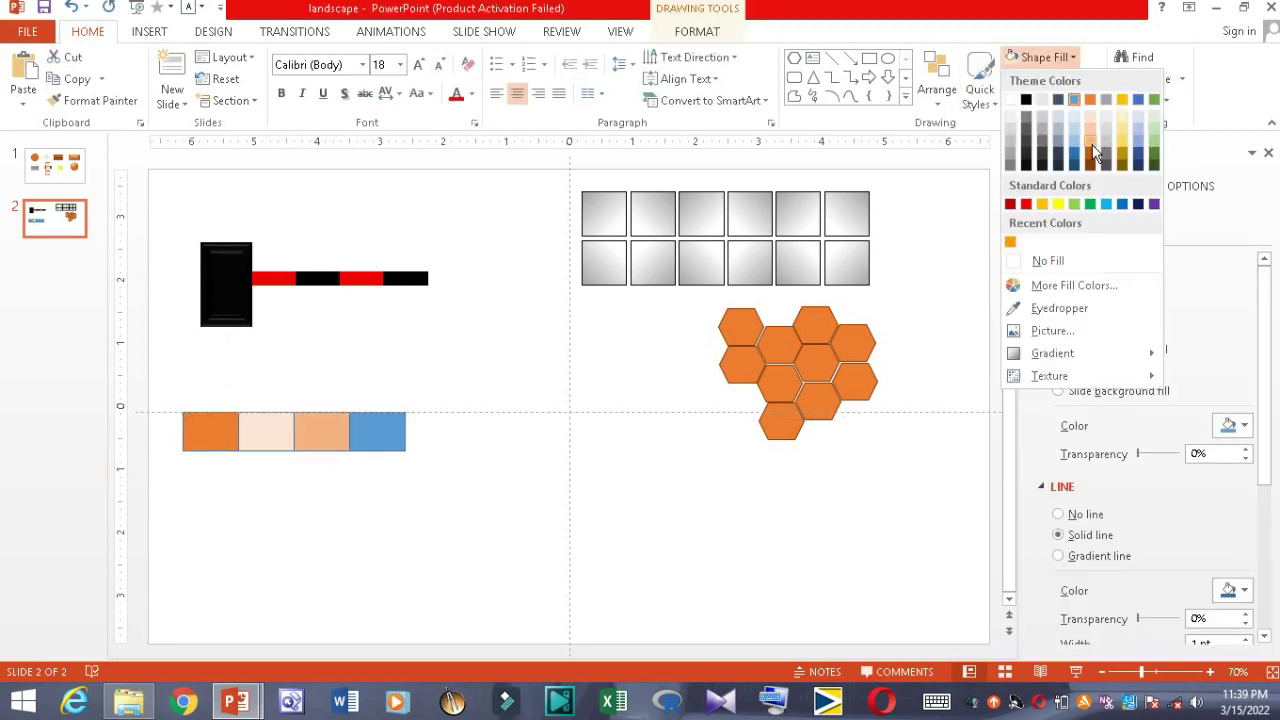
pyautogui.click(1090, 152)
# Fill the fourth segment dark red-brown from the standard colour swatches.
pyautogui.click(378, 431)
pyautogui.click(1040, 57)
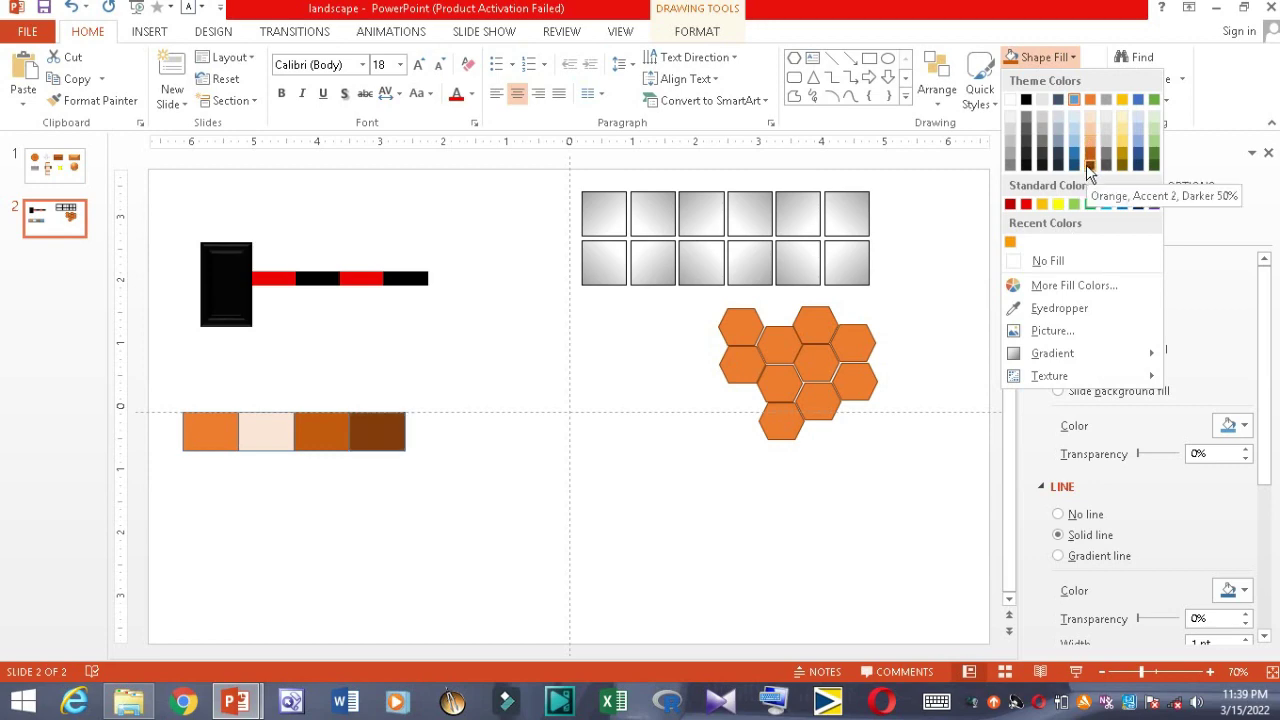
pyautogui.click(1074, 285)
pyautogui.click(526, 182)
pyautogui.click(635, 350)
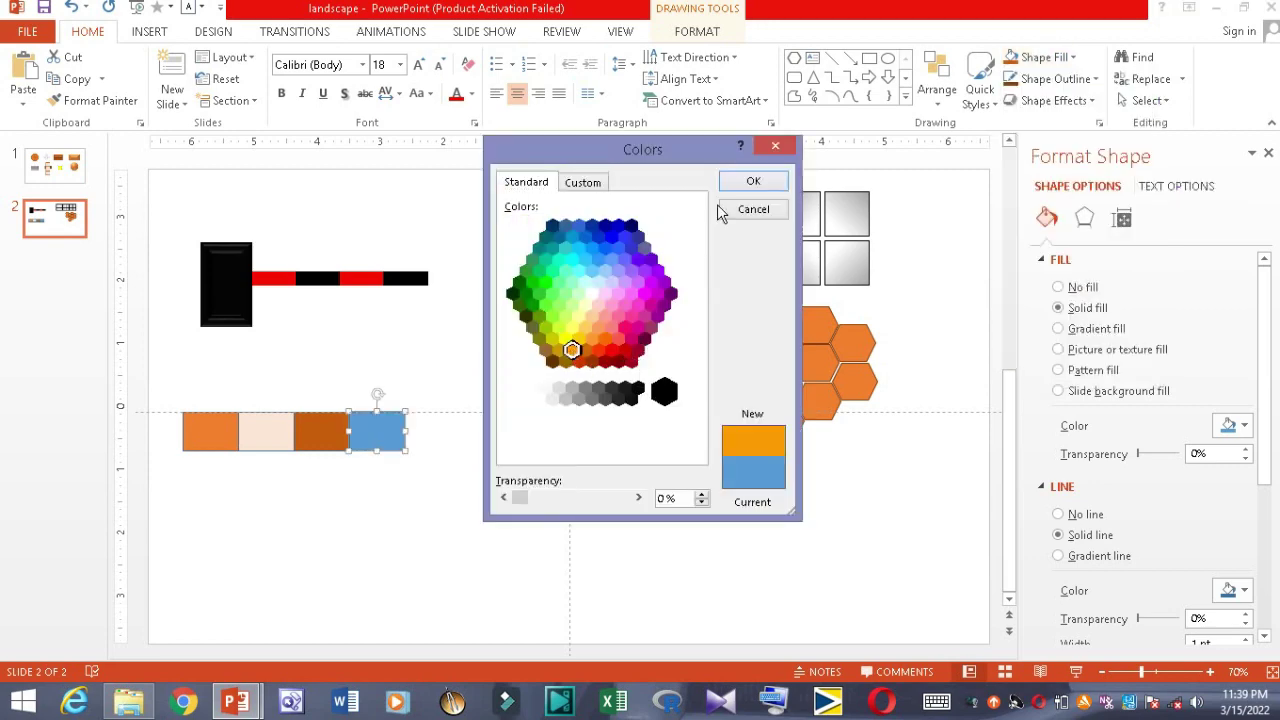
pyautogui.click(753, 181)
# Darken the second segment to a deeper peach, then select all four segments.
pyautogui.click(266, 431)
pyautogui.click(1040, 57)
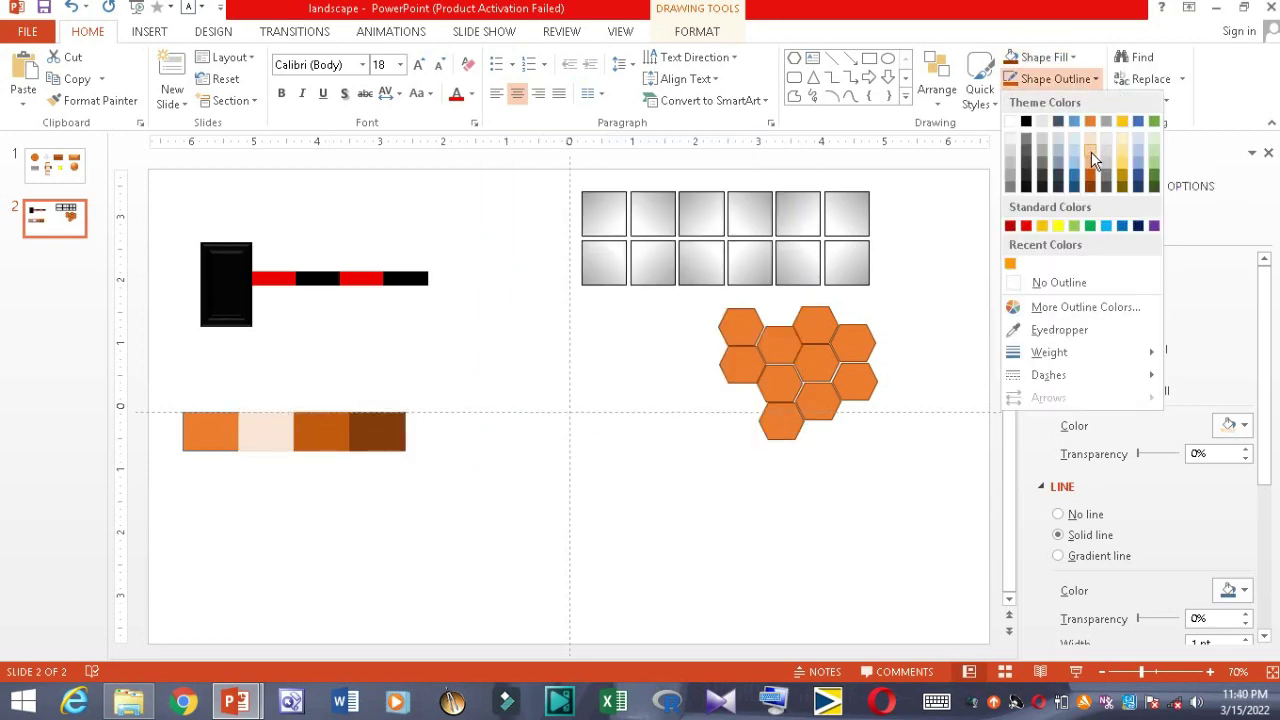
pyautogui.click(1090, 120)
pyautogui.click(214, 430)
pyautogui.moveTo(456, 490); pyautogui.dragTo(170, 385)
# Group the four segments into one bar with a 1.5 pt outline.
pyautogui.hotkey('ctrl', 'g')
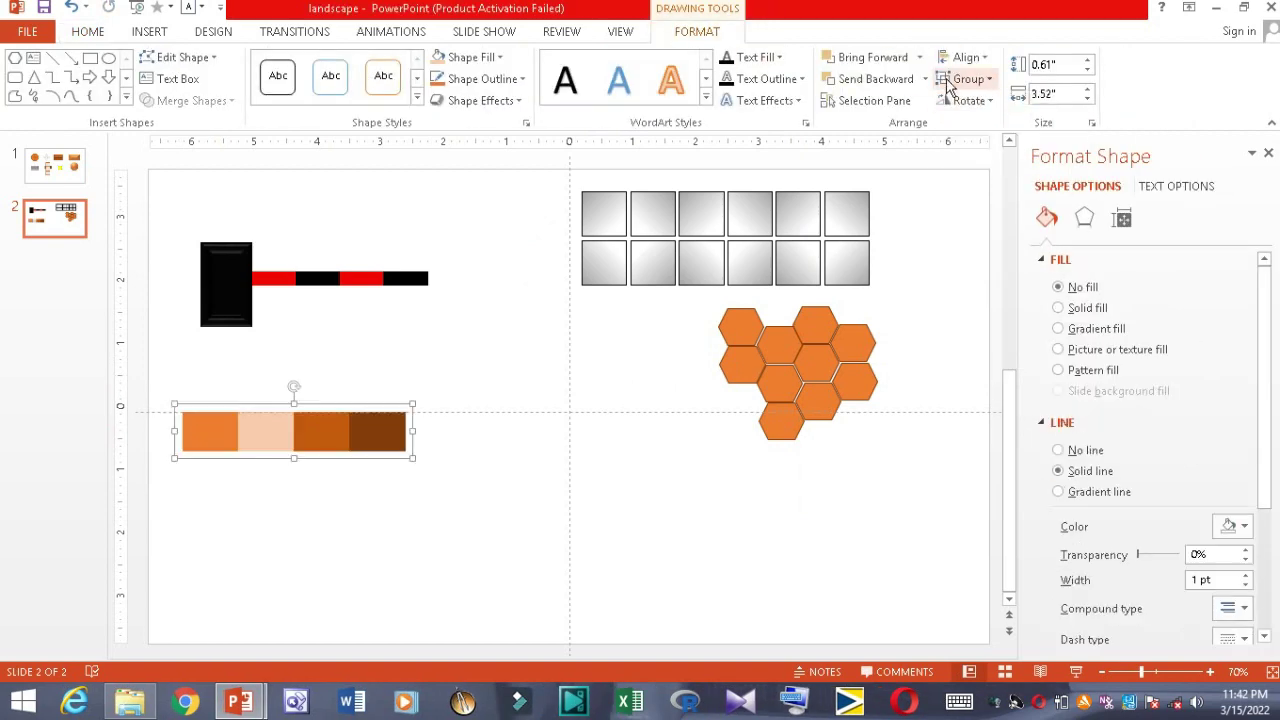
pyautogui.click(483, 79)
pyautogui.moveTo(476, 352)
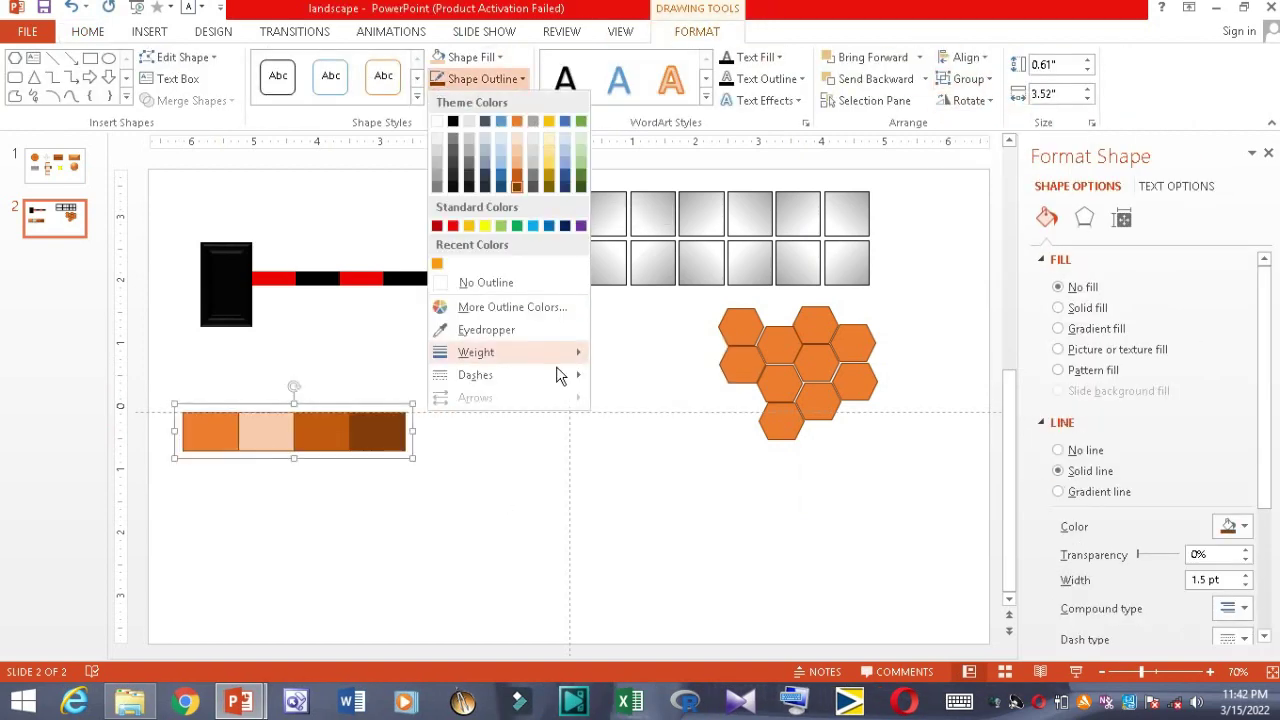
pyautogui.click(660, 436)
# Paste copies of the bar as offset brick rows below it and select all rows.
pyautogui.hotkey('ctrl', 'v')
pyautogui.moveTo(401, 434); pyautogui.dragTo(411, 486)
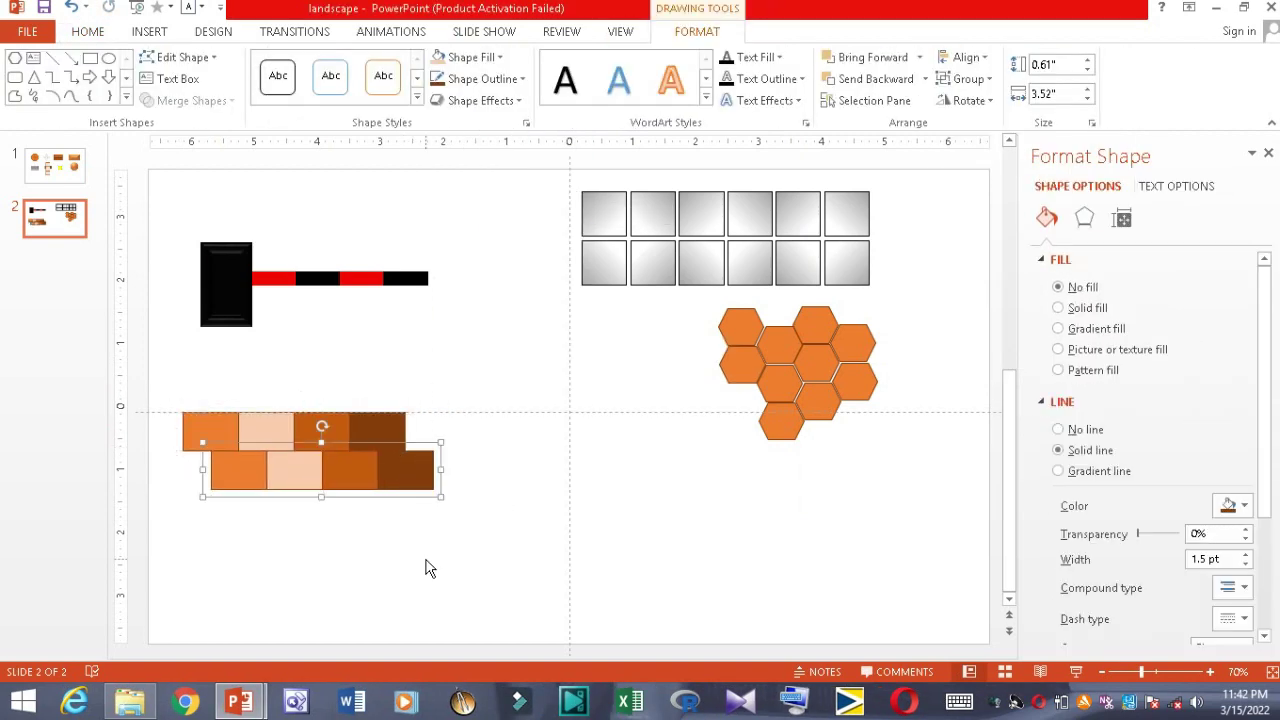
pyautogui.click(968, 100)
pyautogui.press('Escape')
pyautogui.press('Escape')
pyautogui.hotkey('ctrl', 'v')
pyautogui.moveTo(385, 440)
pyautogui.mouseDown()
pyautogui.moveTo(380, 494)
pyautogui.moveTo(400, 528)
pyautogui.mouseUp()
pyautogui.hotkey('ctrl', 'v')
pyautogui.click(434, 429)
pyautogui.click(395, 440)
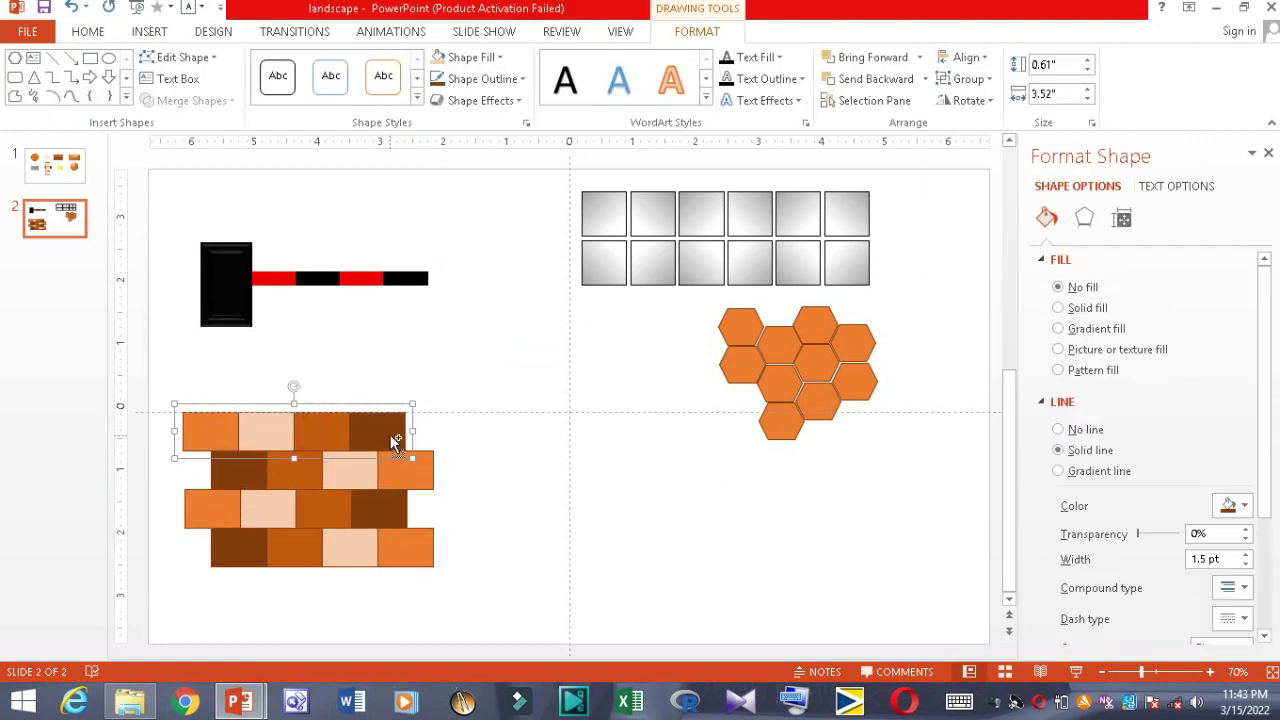
pyautogui.hotkey('ctrl', 'v')
pyautogui.moveTo(395, 440); pyautogui.dragTo(371, 586)
# Shrink the brick patch, duplicate it sideways to widen it, and draw a small rectangle beside it.
pyautogui.moveTo(165, 375)
pyautogui.mouseDown()
pyautogui.moveTo(437, 600)
pyautogui.moveTo(338, 510)
pyautogui.mouseUp()
pyautogui.hotkey('ctrl', 'g')
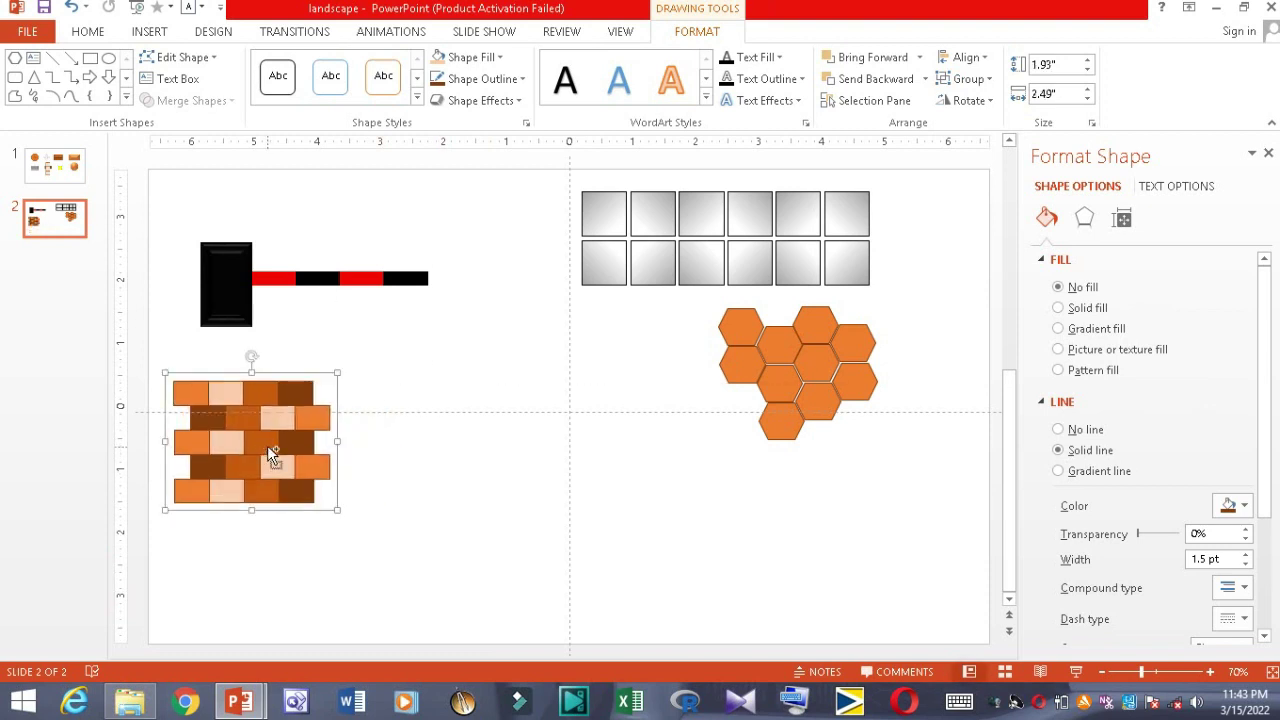
pyautogui.hotkey('ctrl', 'v')
pyautogui.moveTo(267, 445); pyautogui.dragTo(399, 431)
pyautogui.click(485, 504)
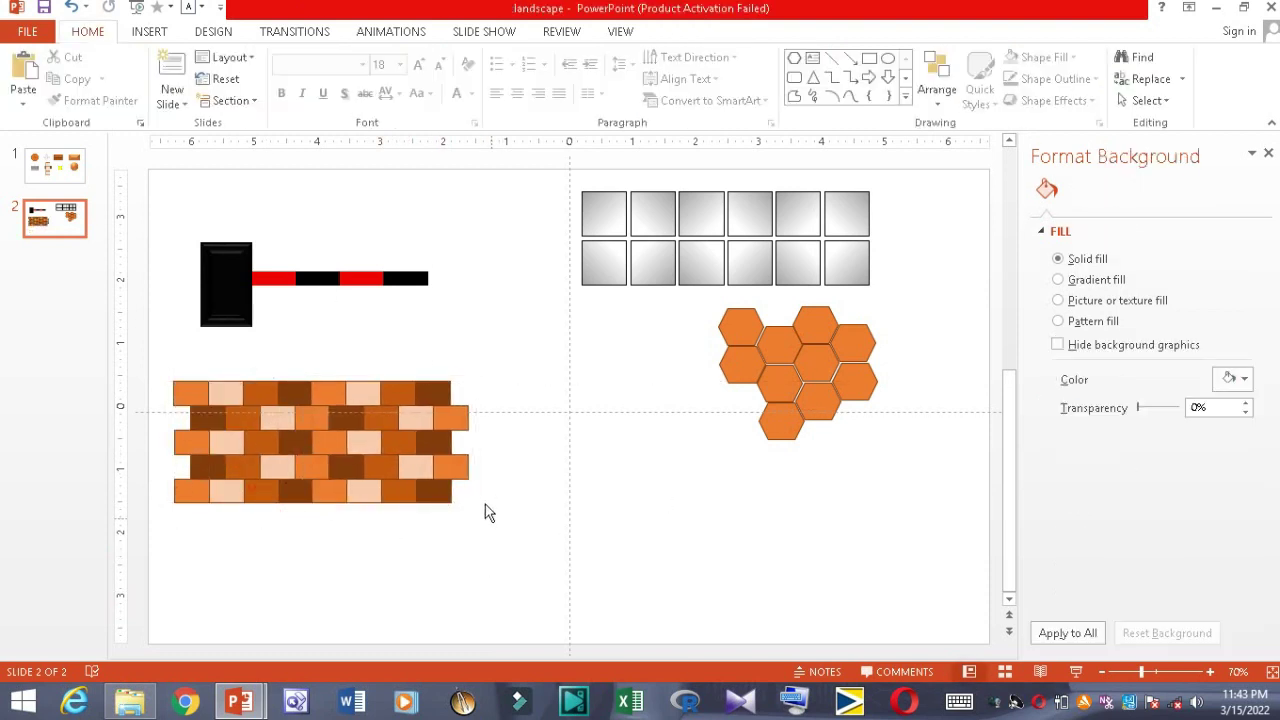
pyautogui.click(866, 60)
pyautogui.moveTo(535, 440)
pyautogui.mouseDown()
pyautogui.moveTo(600, 502)
pyautogui.moveTo(592, 480)
pyautogui.mouseUp()
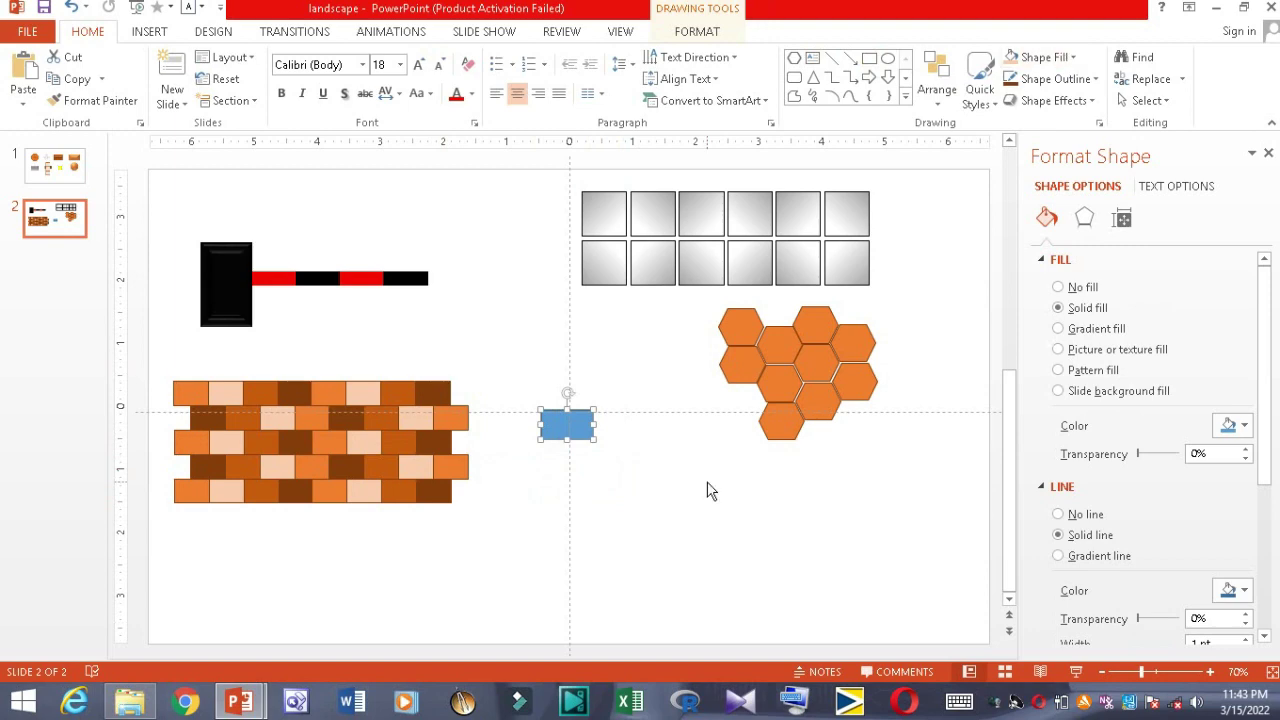
# Line the copied rectangle up against the original and group the two blue rectangles.
pyautogui.moveTo(575, 462); pyautogui.dragTo(573, 459)
pyautogui.click(614, 448)
pyautogui.moveTo(608, 390); pyautogui.dragTo(512, 503)
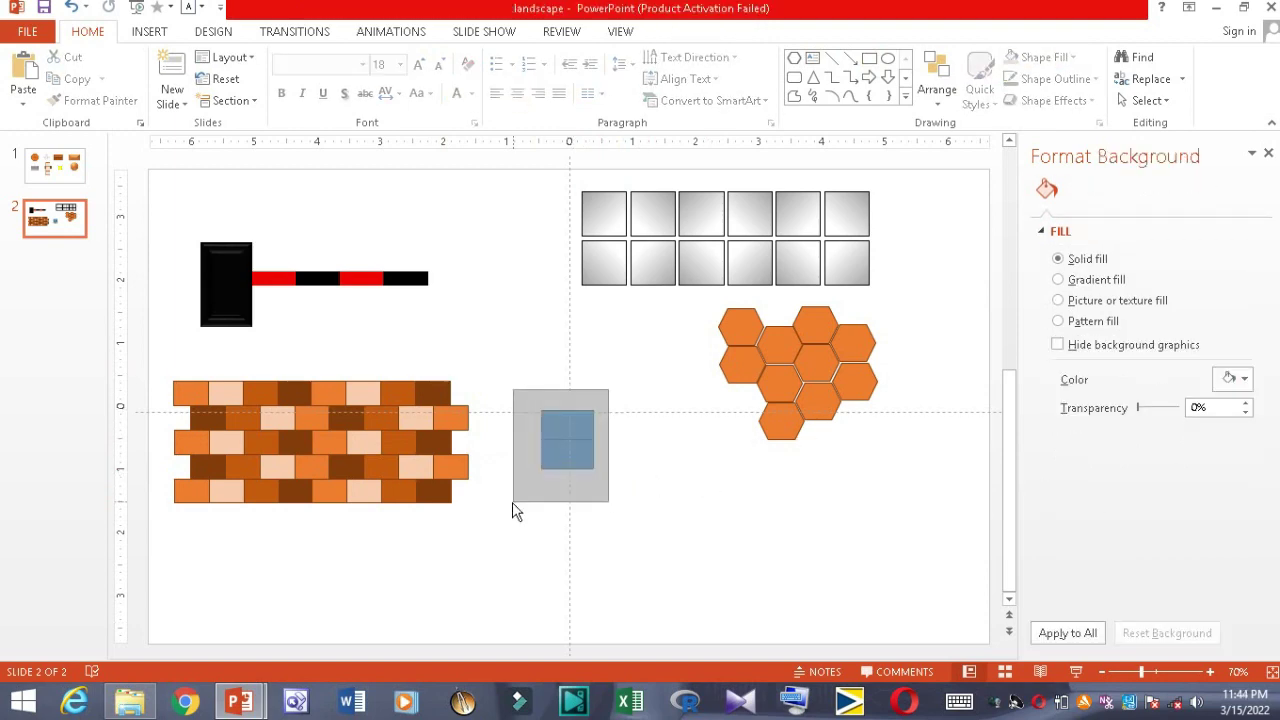
pyautogui.rightClick(571, 458)
pyautogui.click(645, 432)
# Duplicate the blue two-part shape and flip the copy horizontally.
pyautogui.hotkey('ctrl', 'v')
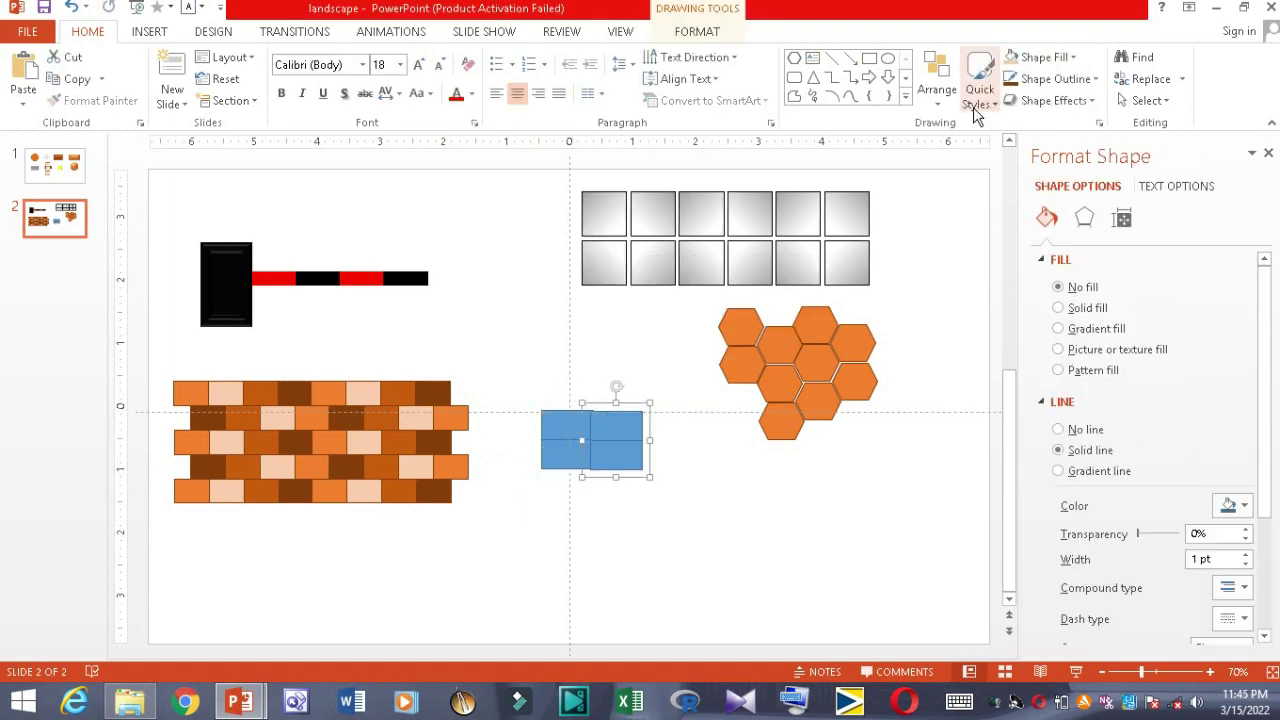
pyautogui.click(697, 31)
pyautogui.click(968, 100)
pyautogui.click(992, 190)
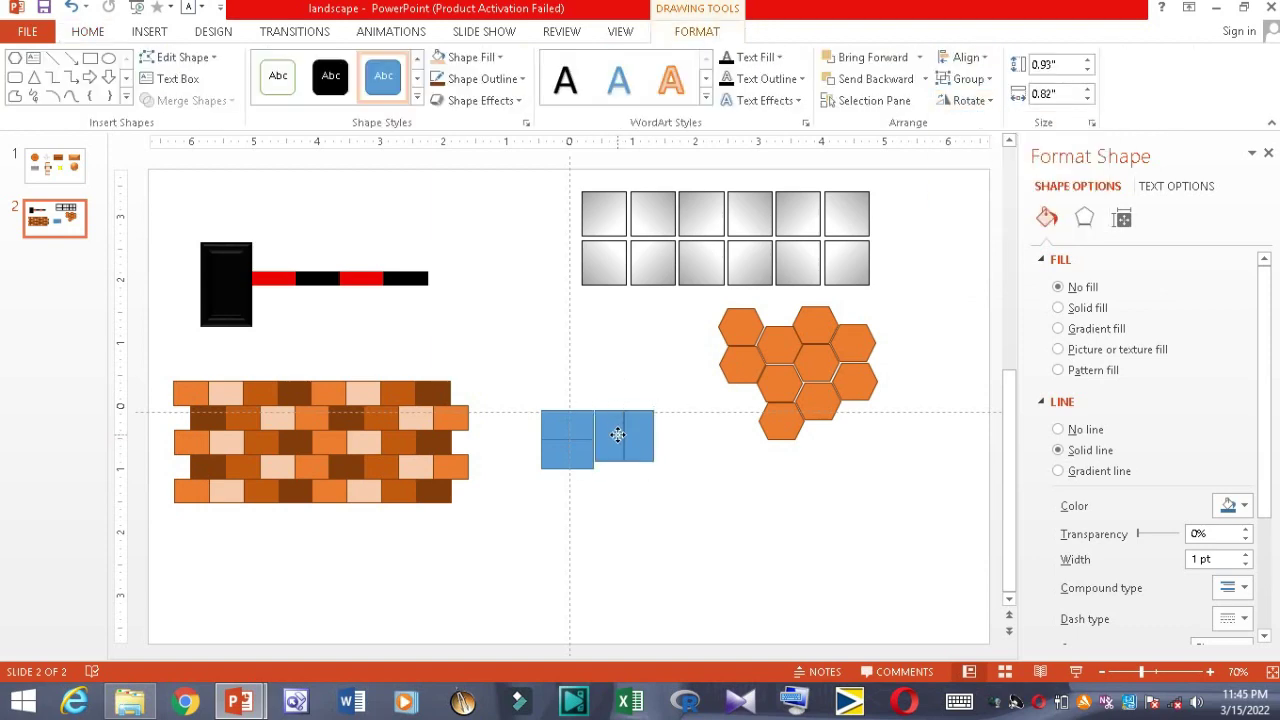
pyautogui.click(617, 434)
pyautogui.click(726, 508)
# Rotate the left blue shape 90° clockwise and butt it against its neighbour.
pyautogui.click(540, 445)
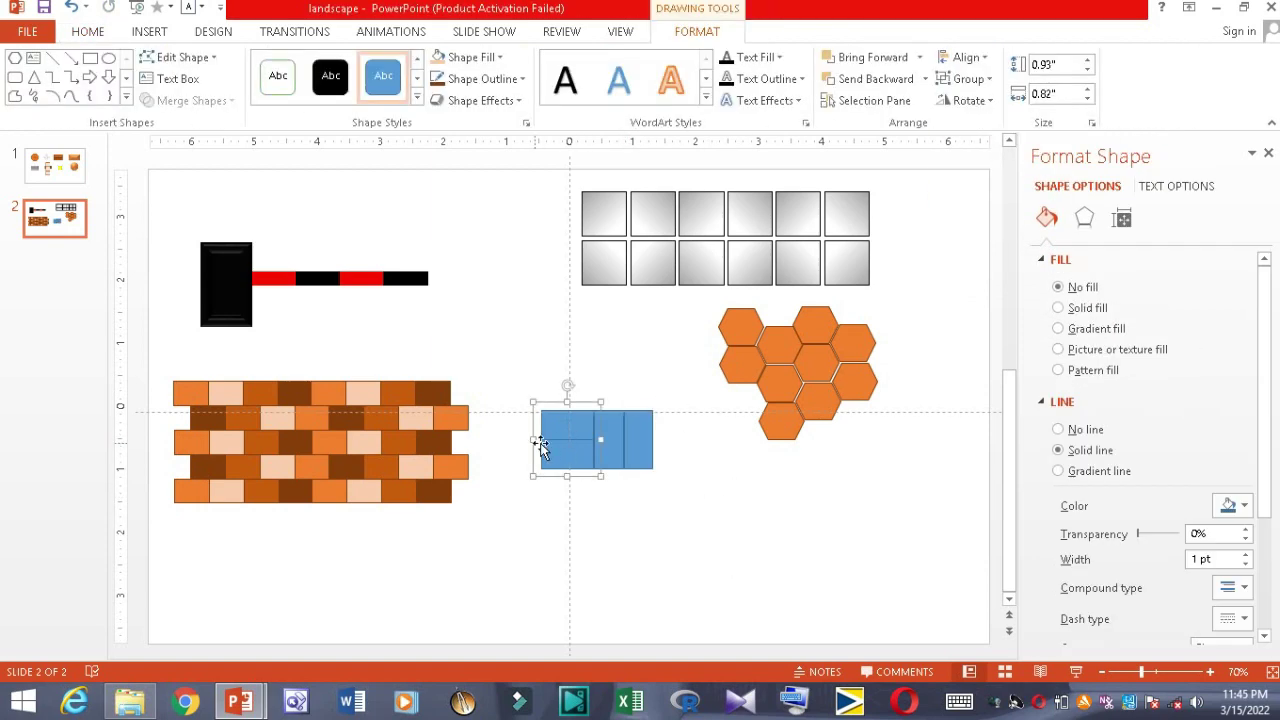
pyautogui.click(968, 100)
pyautogui.click(1000, 116)
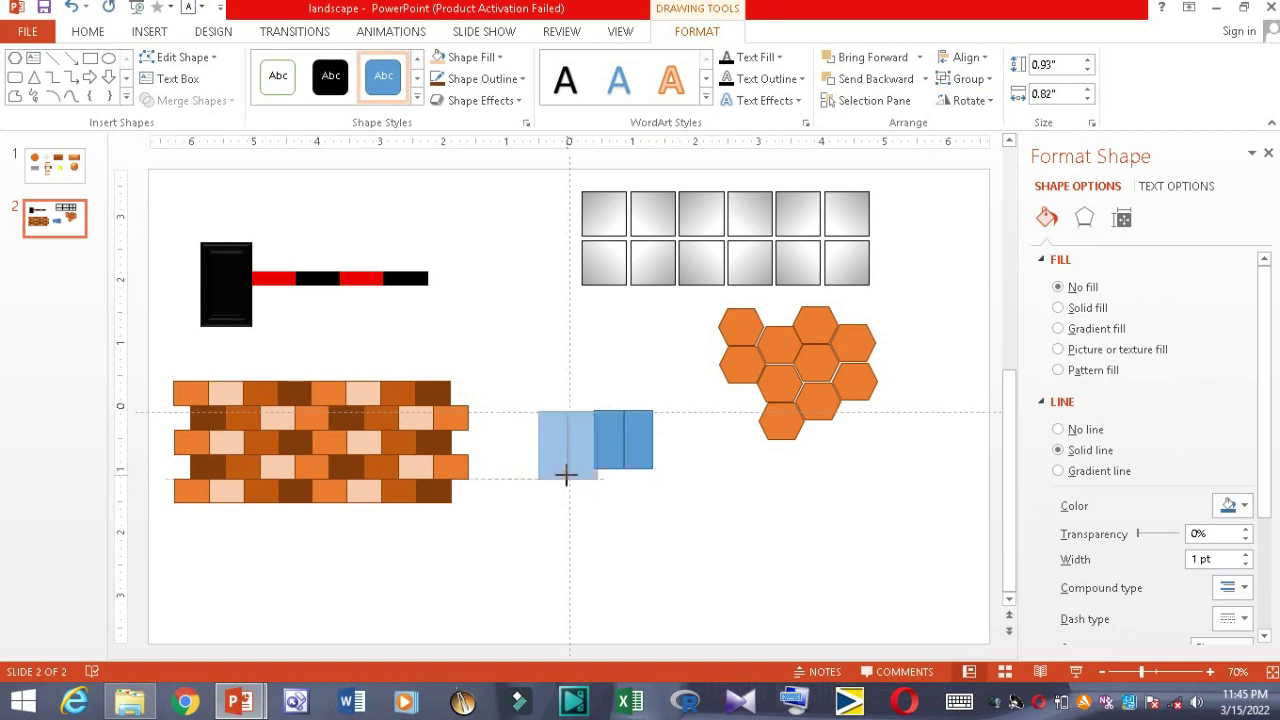
pyautogui.moveTo(566, 476); pyautogui.dragTo(566, 474)
pyautogui.click(968, 100)
pyautogui.click(1000, 122)
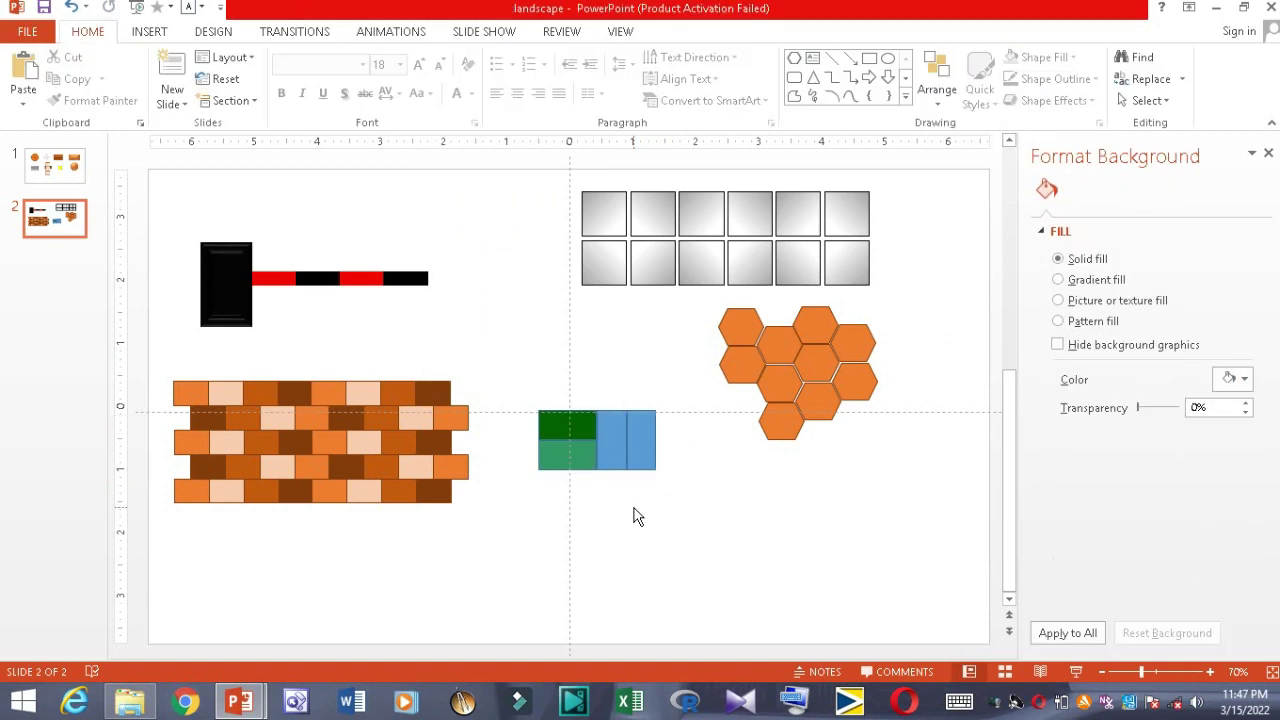
# Fill the selected pieces with a custom dark green from the colour spectrum.
pyautogui.click(566, 431)
pyautogui.click(500, 57)
pyautogui.click(480, 200)
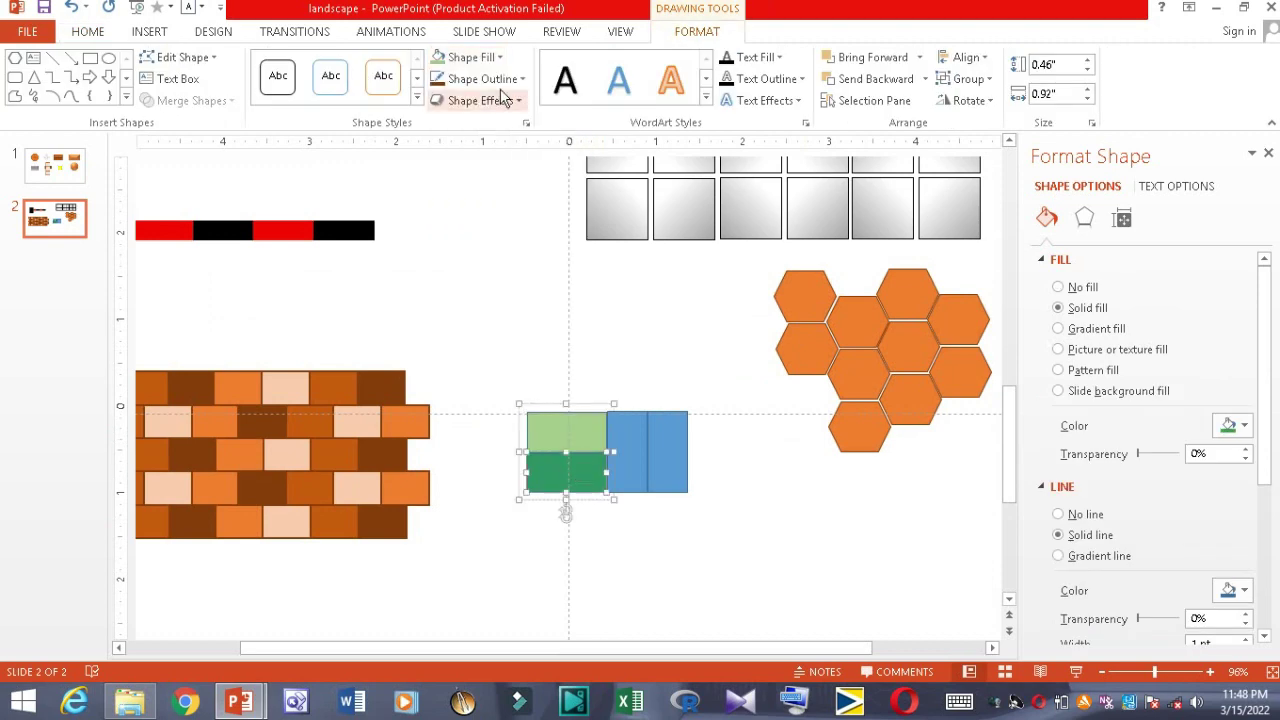
pyautogui.click(500, 57)
pyautogui.click(500, 200)
pyautogui.click(497, 79)
pyautogui.click(480, 262)
pyautogui.click(565, 320)
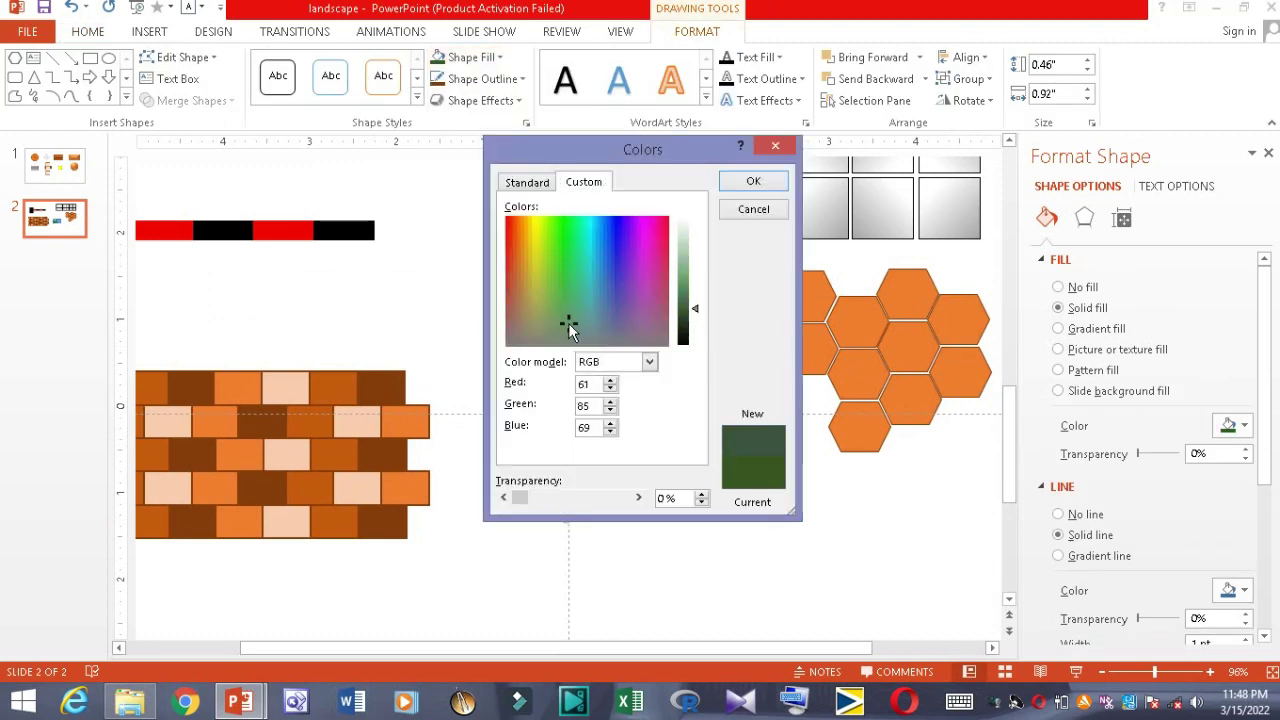
pyautogui.press('Return')
# Recolour the blue rectangle's left half light green and right half dark green.
pyautogui.click(718, 510)
pyautogui.click(640, 470)
pyautogui.click(497, 79)
pyautogui.press('Escape')
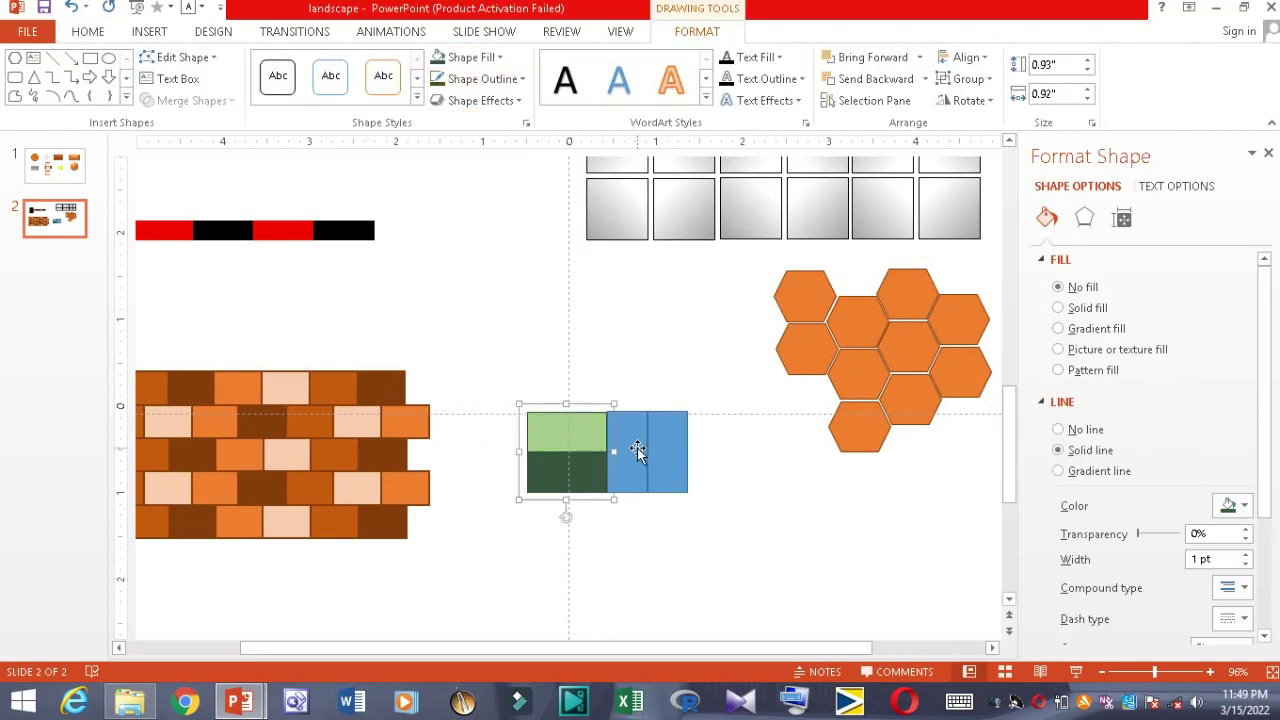
pyautogui.click(660, 470)
pyautogui.click(480, 57)
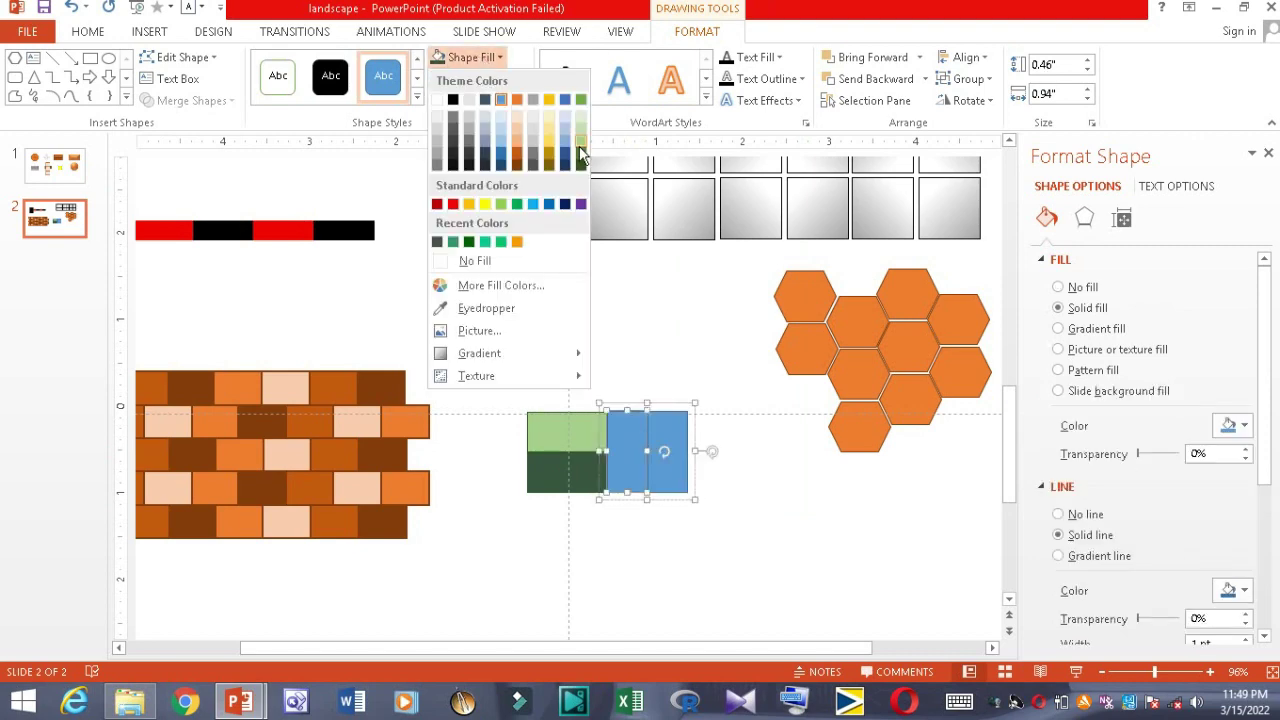
pyautogui.click(579, 146)
pyautogui.click(497, 79)
pyautogui.click(480, 57)
pyautogui.click(437, 241)
pyautogui.press('Tab')
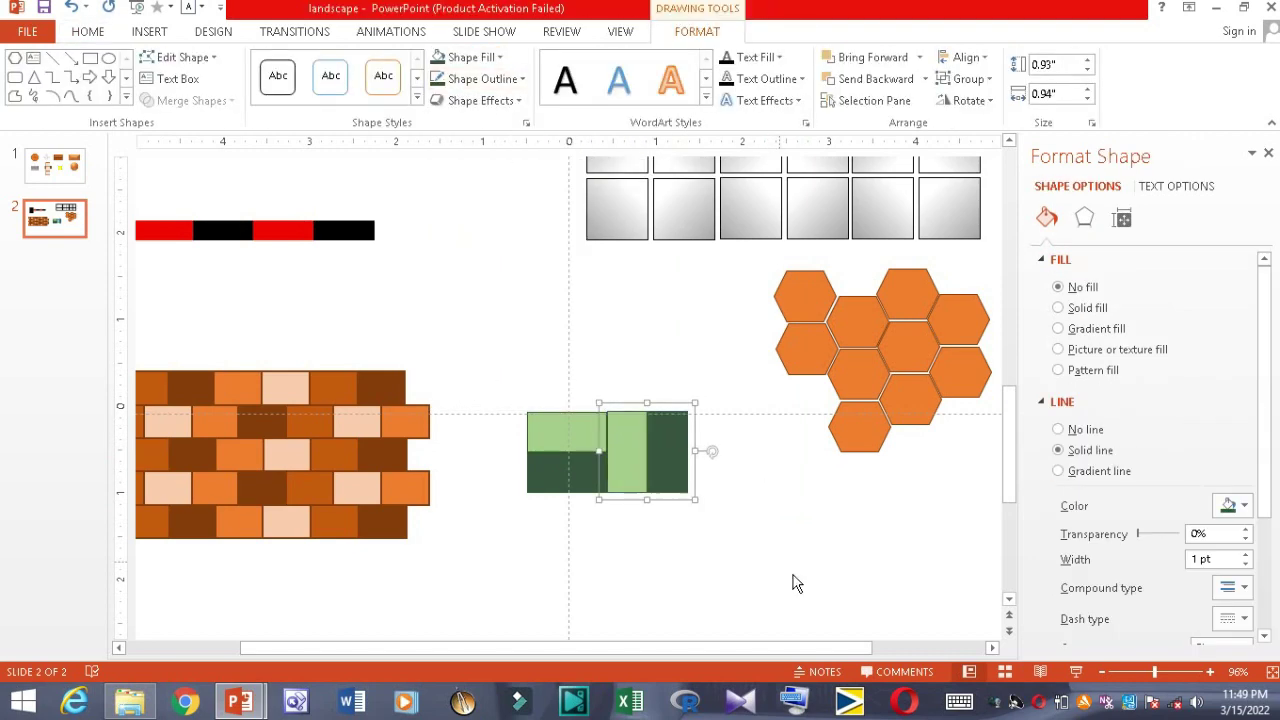
pyautogui.click(645, 503)
# Copy the right green pieces below and arrange the tiles into an interlocking block.
pyautogui.click(655, 453)
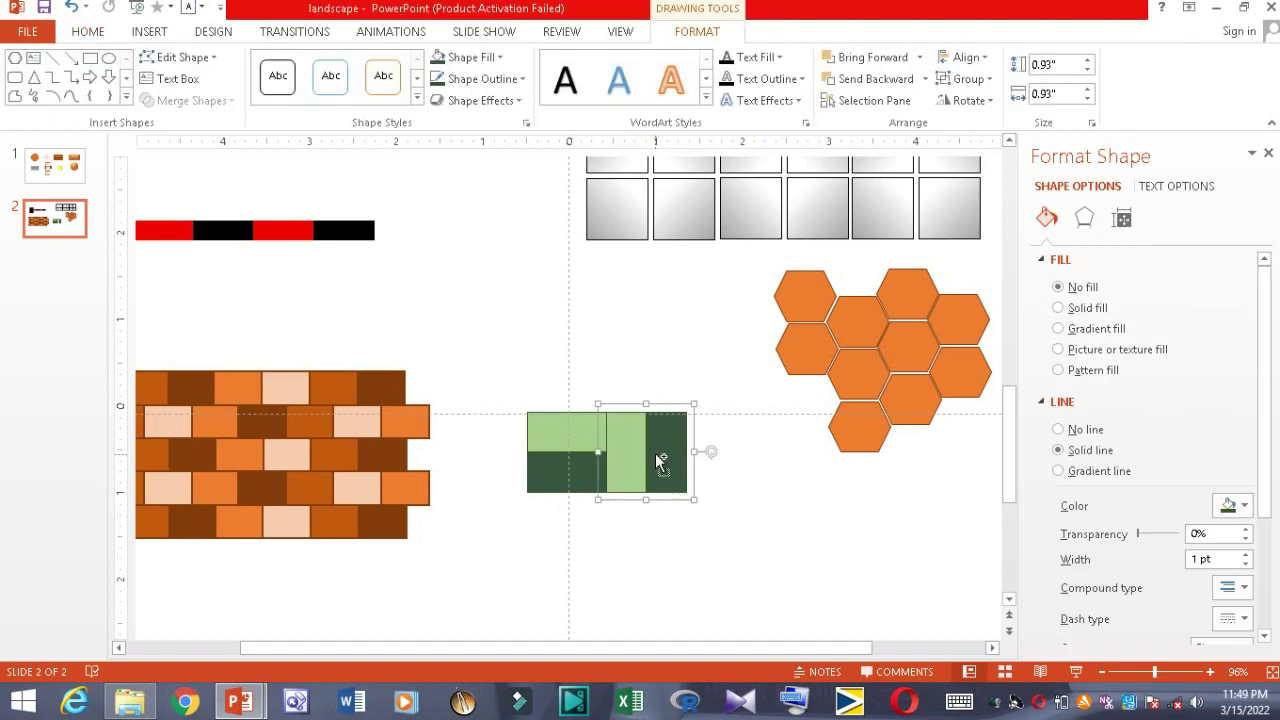
pyautogui.moveTo(655, 453); pyautogui.dragTo(638, 540)
pyautogui.press('Escape')
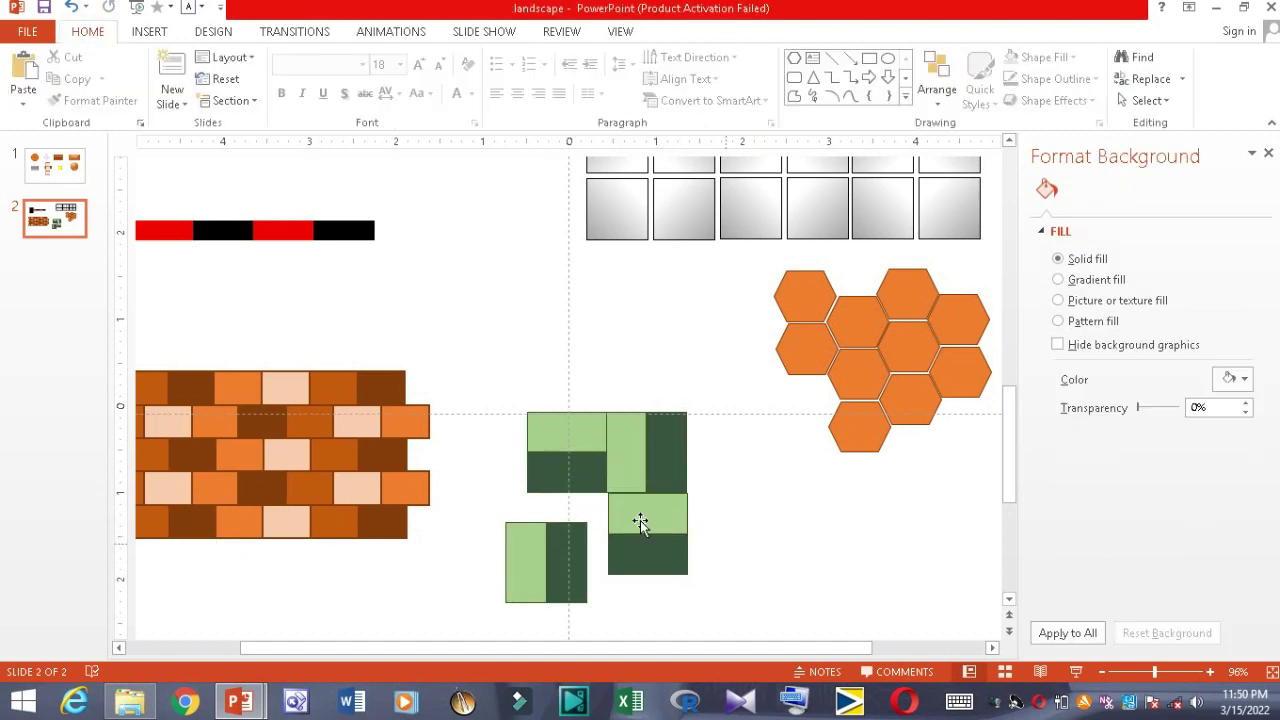
pyautogui.moveTo(543, 557)
pyautogui.mouseDown()
pyautogui.moveTo(723, 527)
pyautogui.moveTo(757, 460)
pyautogui.mouseUp()
pyautogui.click(886, 534)
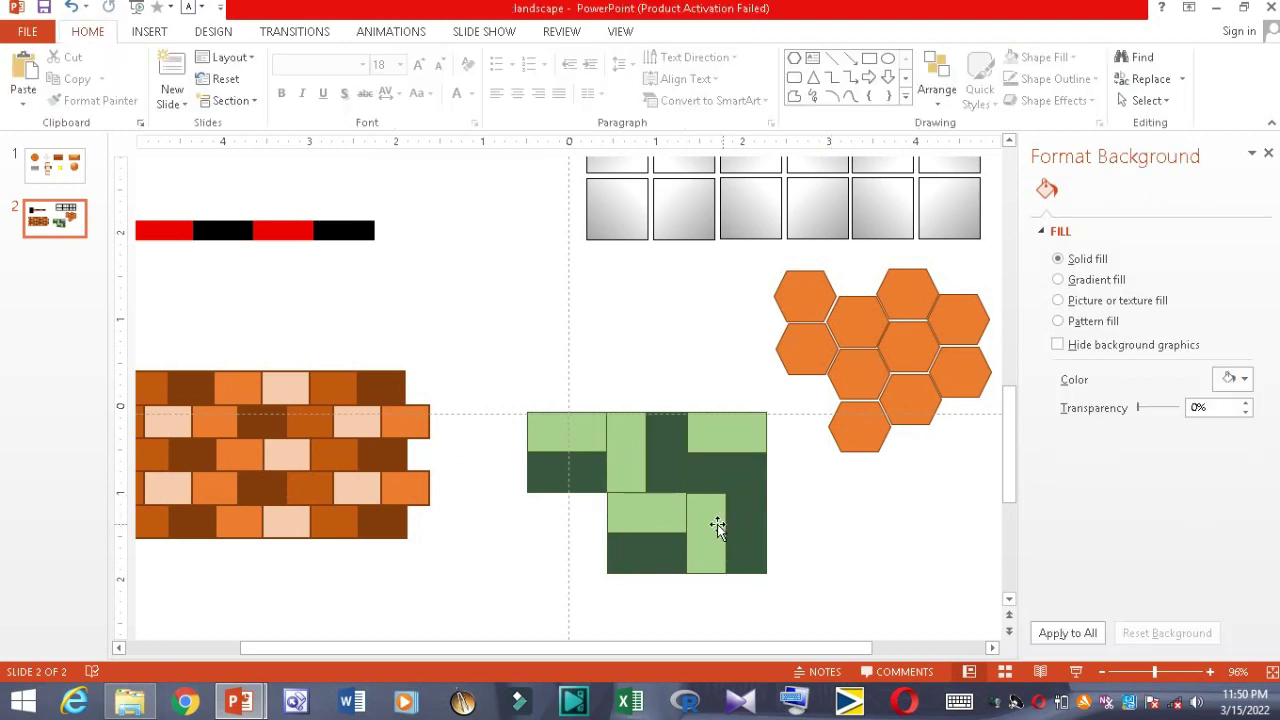
pyautogui.keyDown('ctrl'); pyautogui.scroll(-3, 722, 536); pyautogui.keyUp('ctrl')
pyautogui.click(627, 447)
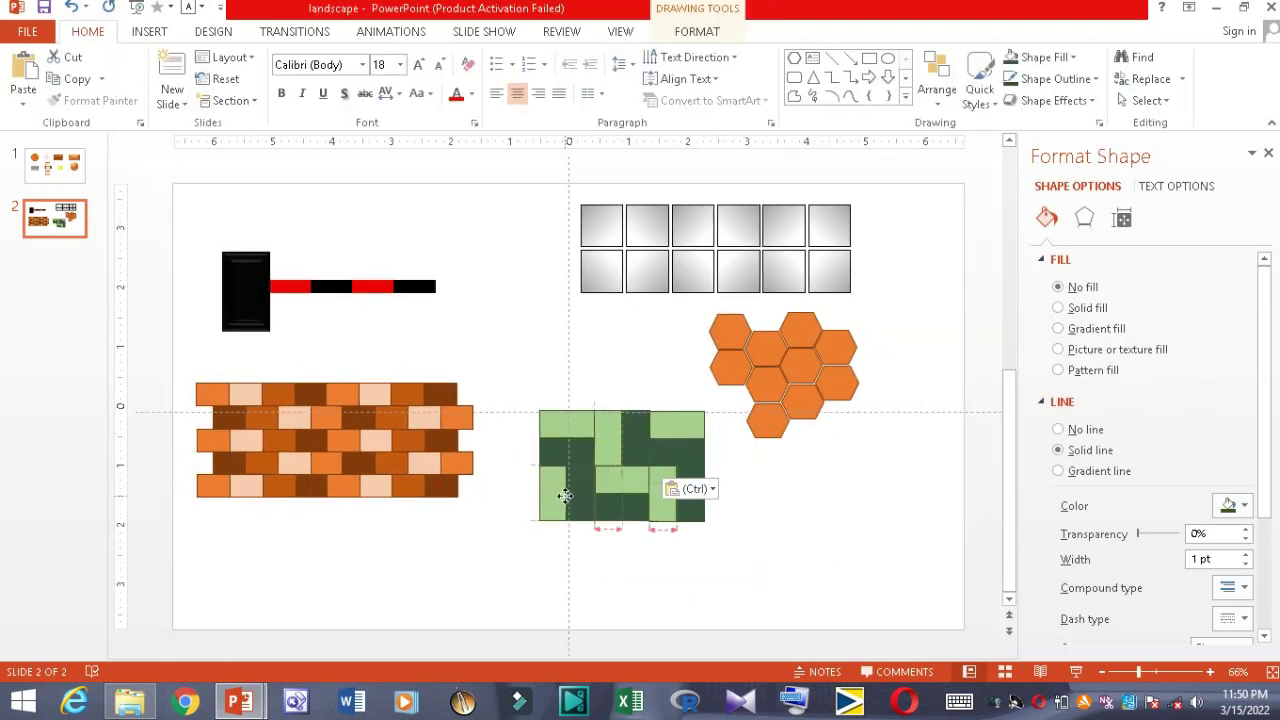
# Group the green tile pieces into one block with 1½ pt outlines.
pyautogui.press('Escape')
pyautogui.moveTo(800, 471); pyautogui.dragTo(525, 395)
pyautogui.click(697, 31)
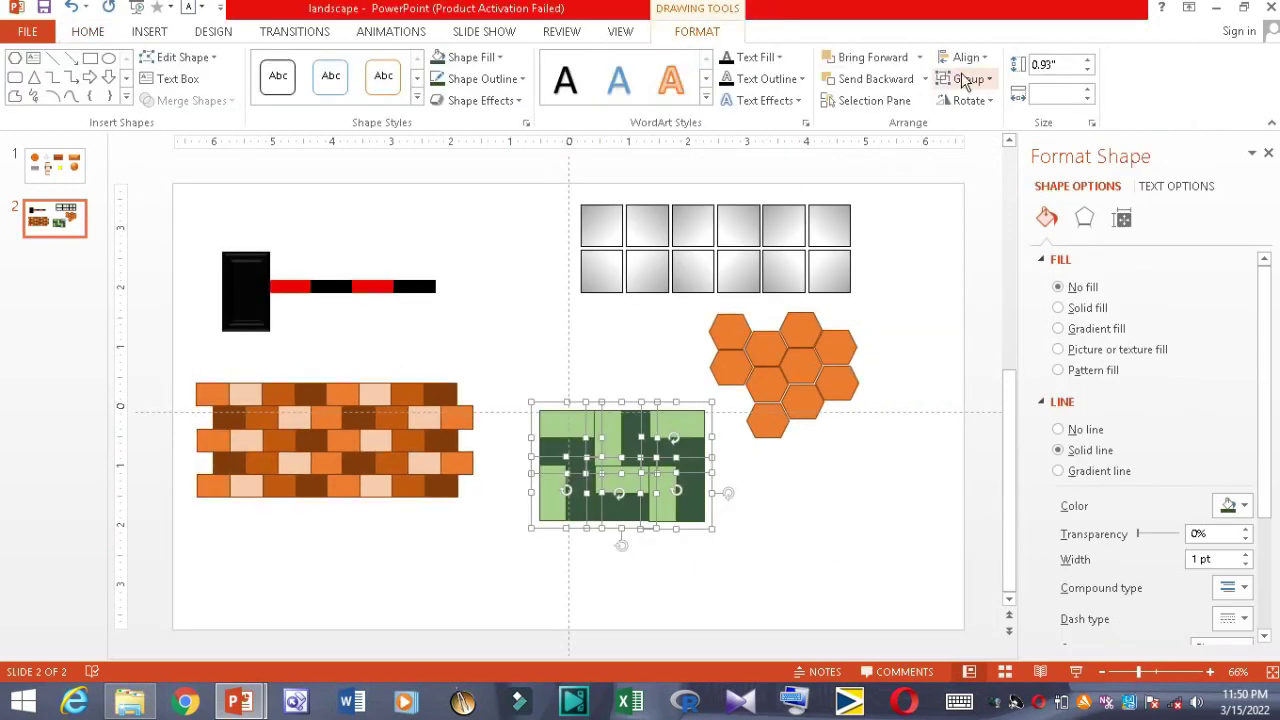
pyautogui.click(482, 79)
pyautogui.moveTo(475, 351)
pyautogui.click(686, 451)
pyautogui.click(743, 473)
# Copy the tile block below, beside and into the bottom-right corner to fill a rectangle.
pyautogui.click(683, 500)
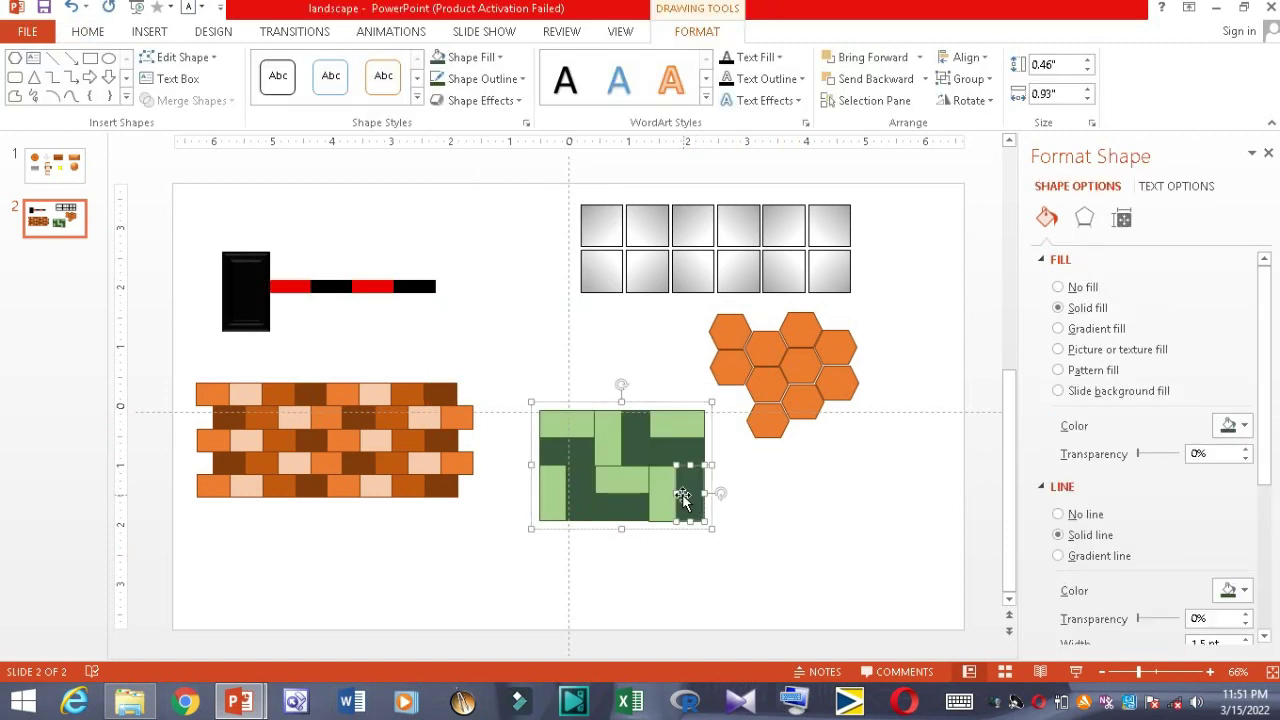
pyautogui.keyDown('ctrl'); pyautogui.moveTo(683, 500); pyautogui.dragTo(683, 610); pyautogui.keyUp('ctrl')
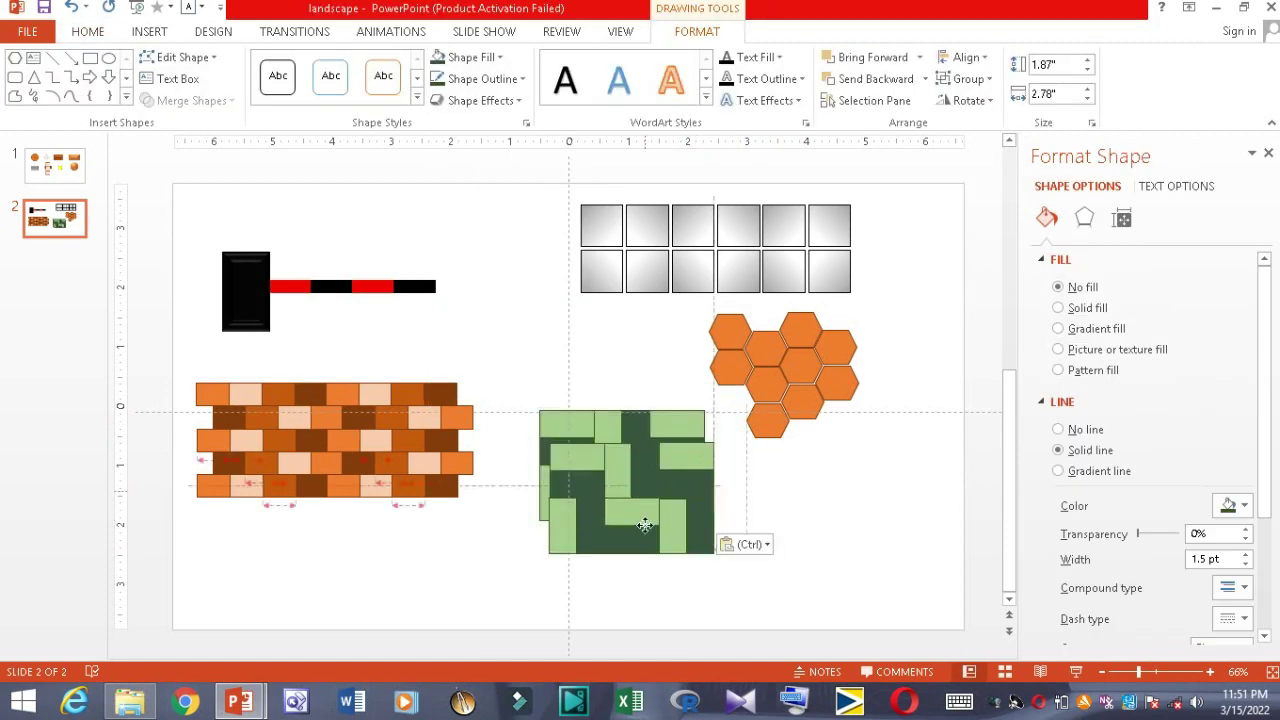
pyautogui.click(807, 566)
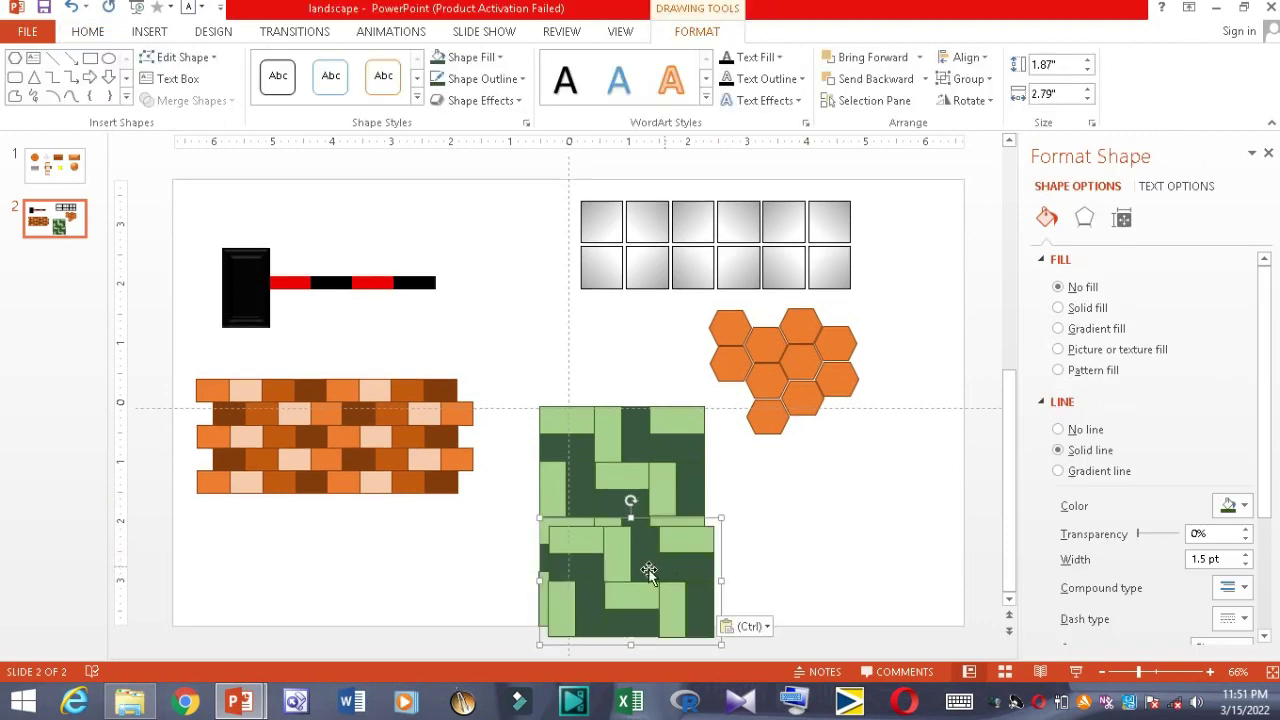
pyautogui.moveTo(642, 599)
pyautogui.mouseDown()
pyautogui.moveTo(807, 492)
pyautogui.moveTo(807, 602)
pyautogui.mouseUp()
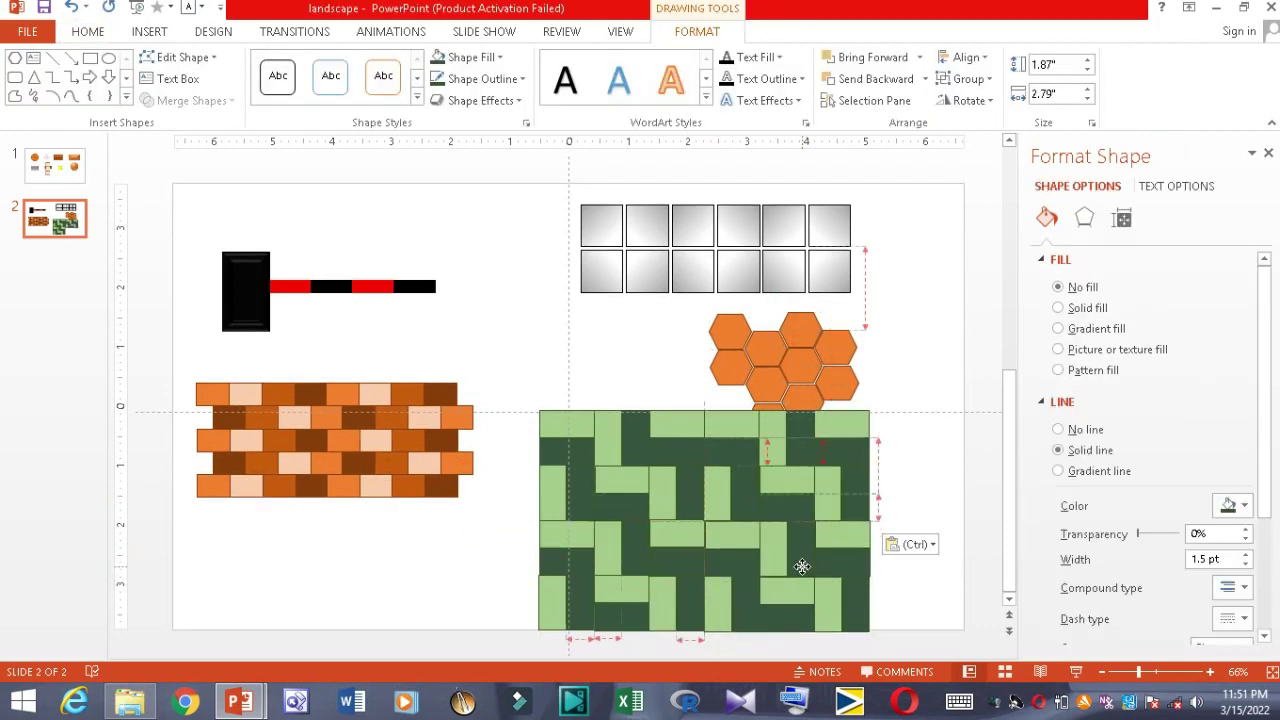
pyautogui.click(894, 577)
pyautogui.moveTo(940, 652); pyautogui.dragTo(446, 386)
# Group the four blocks into one patch, shrink it and move it below the hexagons.
pyautogui.click(968, 79)
pyautogui.click(978, 100)
pyautogui.moveTo(876, 638); pyautogui.dragTo(766, 557)
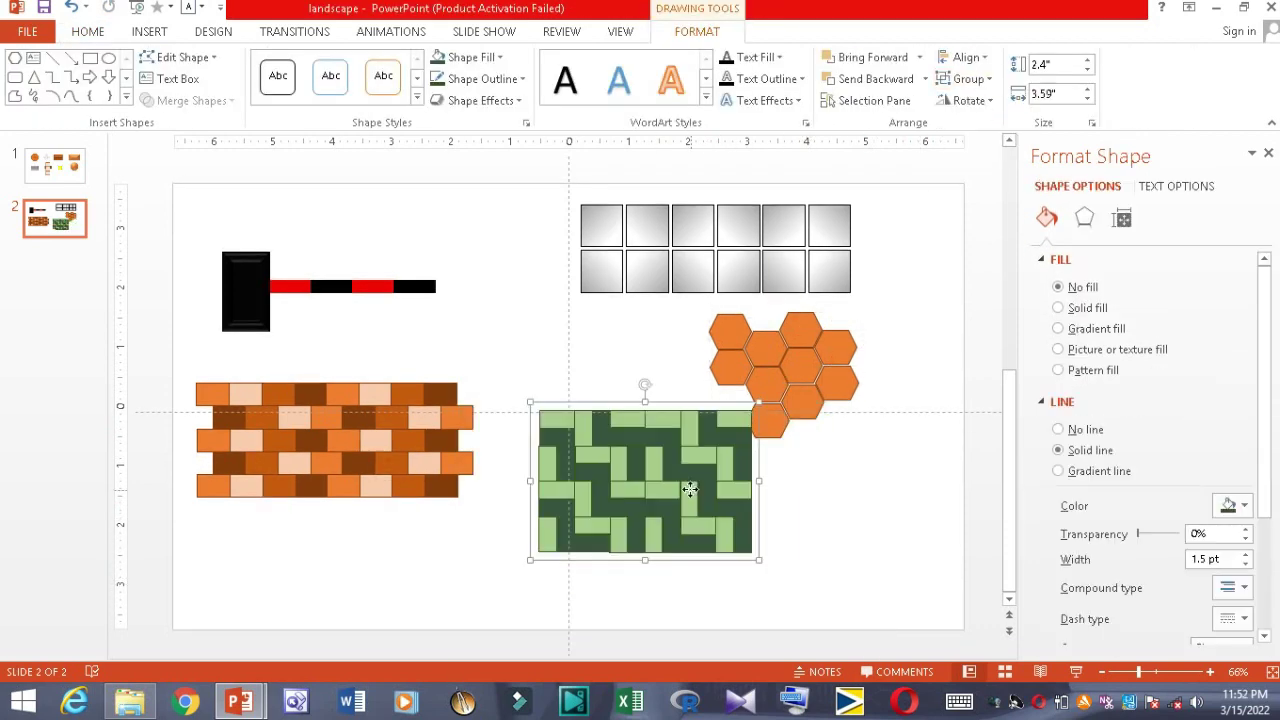
pyautogui.moveTo(686, 491); pyautogui.dragTo(658, 536)
pyautogui.click(865, 517)
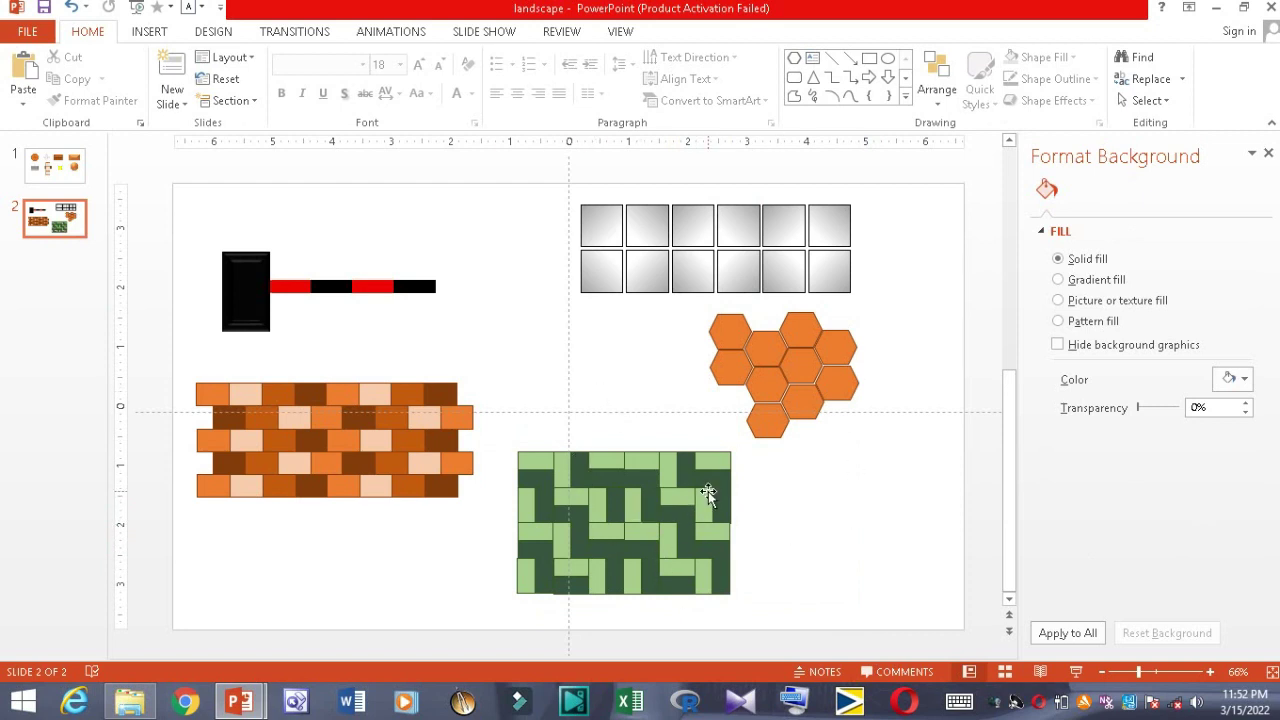
# Add a third slide and give the pond shape a thick black outline.
pyautogui.hotkey('ctrl', 'm')
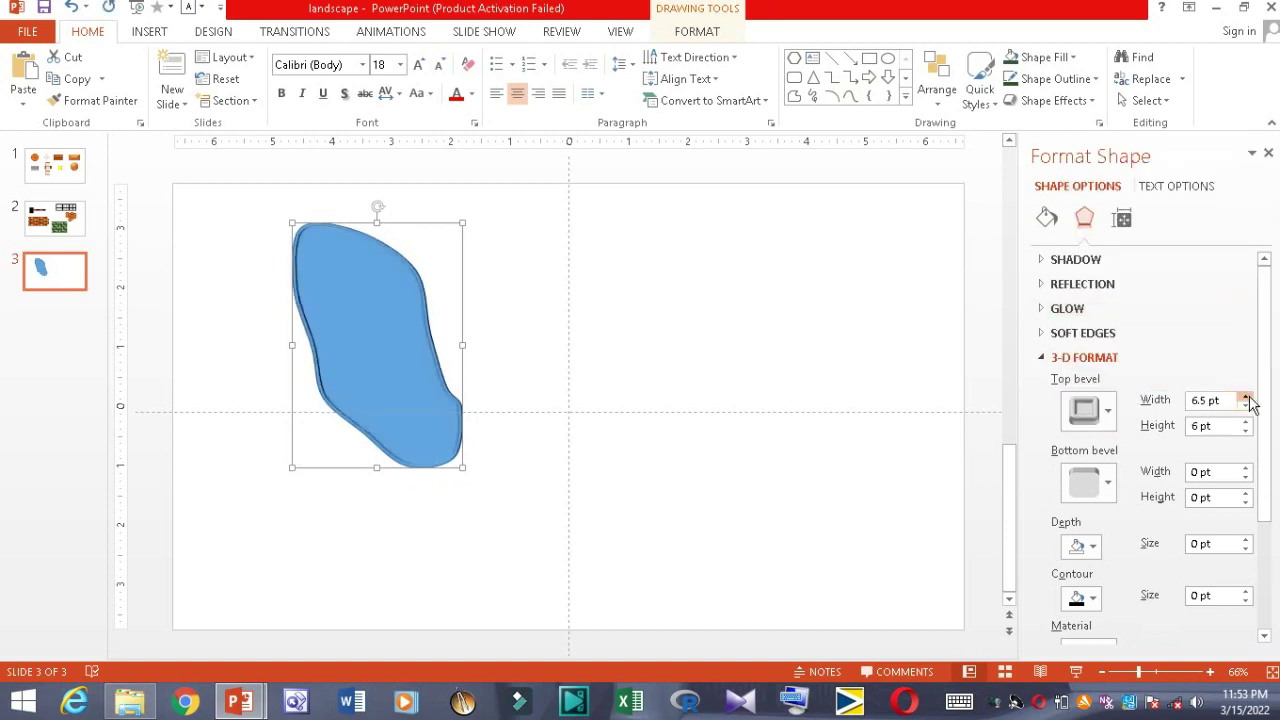
pyautogui.click(1084, 357)
pyautogui.click(697, 31)
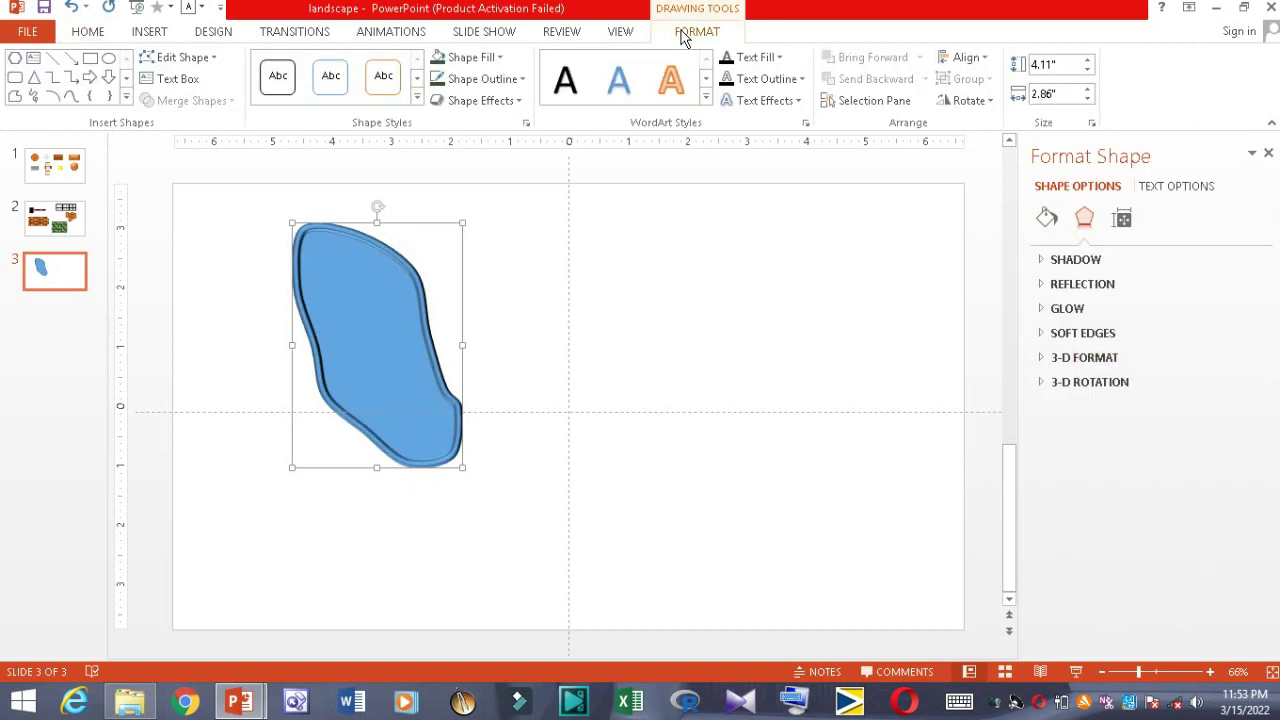
pyautogui.click(521, 79)
pyautogui.moveTo(594, 354)
pyautogui.click(660, 510)
# Fill the pond with a brighter blue and tilt it slightly.
pyautogui.click(474, 57)
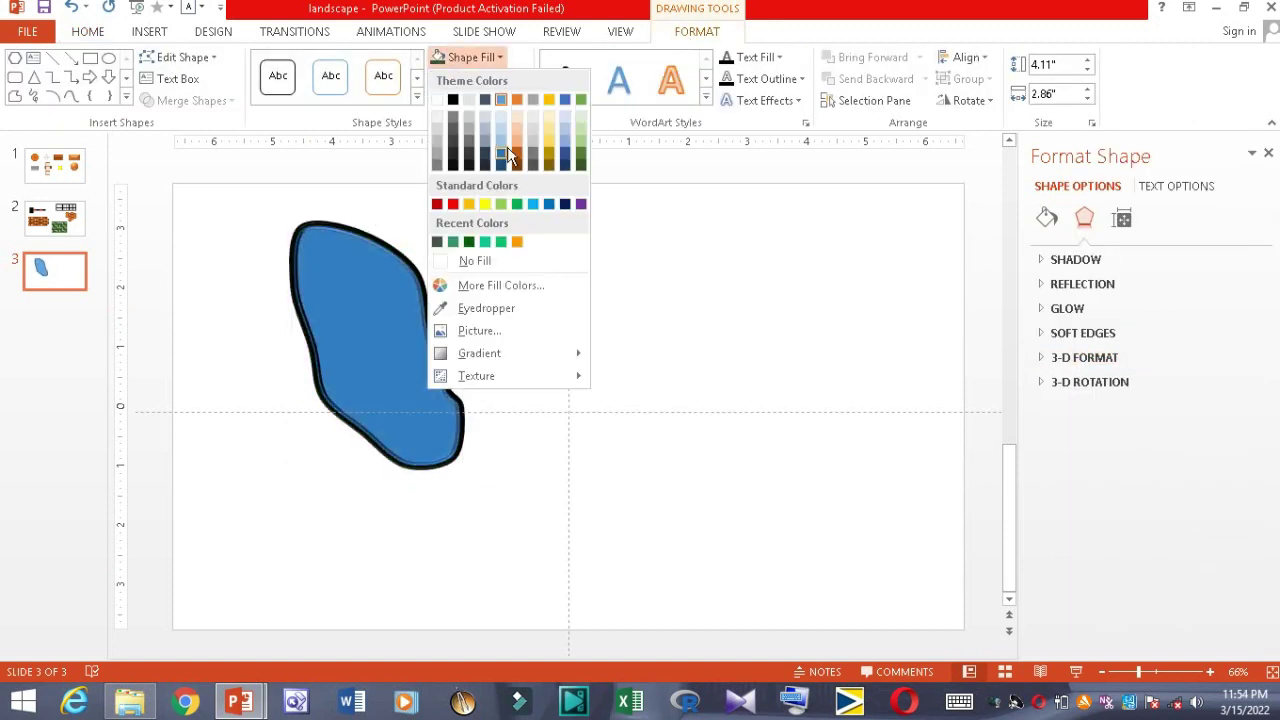
pyautogui.click(534, 217)
pyautogui.moveTo(377, 207); pyautogui.dragTo(420, 215)
pyautogui.click(613, 317)
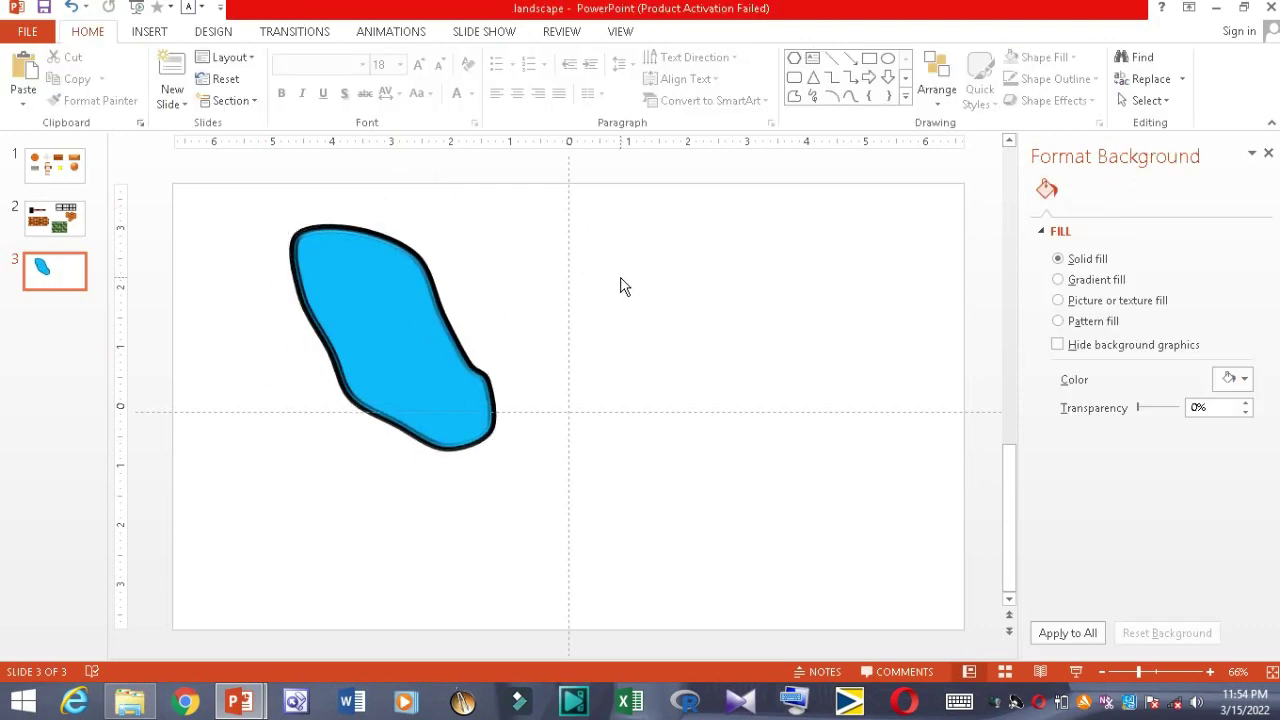
pyautogui.click(345, 308)
# Switch the pond to a fine dotted pattern fill with a darker blue foreground.
pyautogui.click(1058, 370)
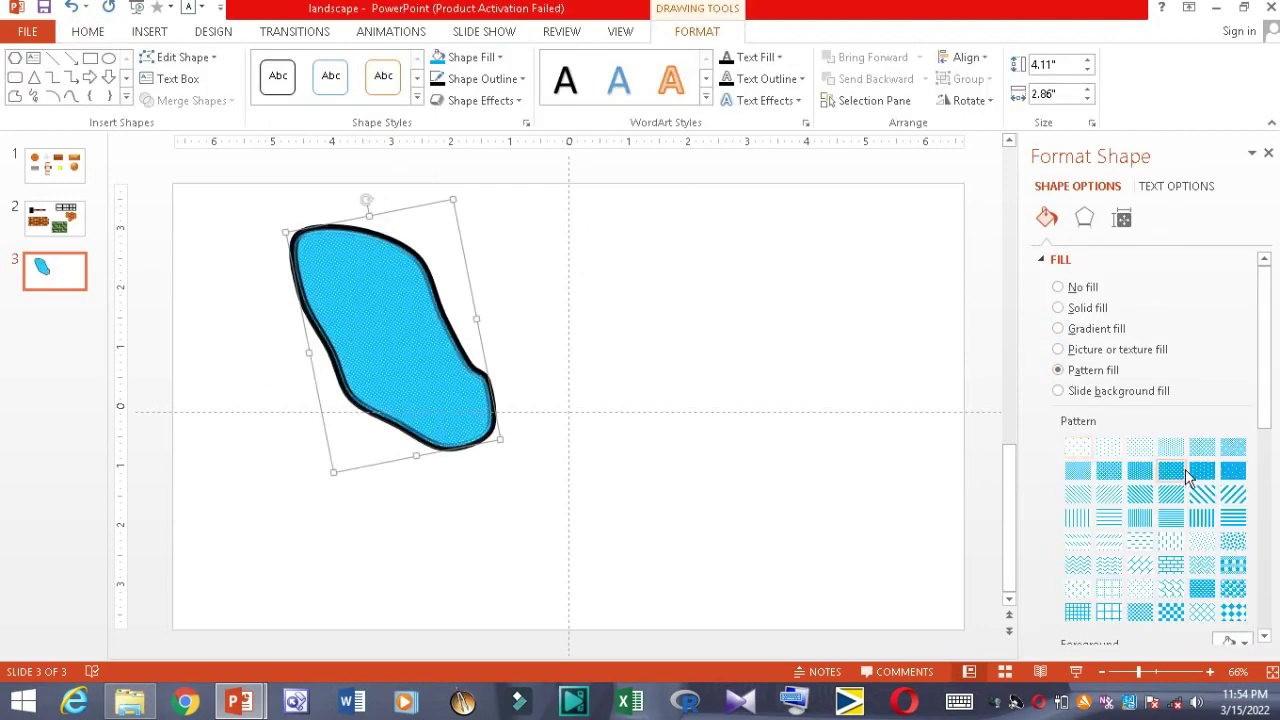
pyautogui.click(1233, 470)
pyautogui.scroll(-4, 1268, 427)
pyautogui.click(1236, 443)
pyautogui.click(1226, 374)
pyautogui.scroll(1, 1240, 340)
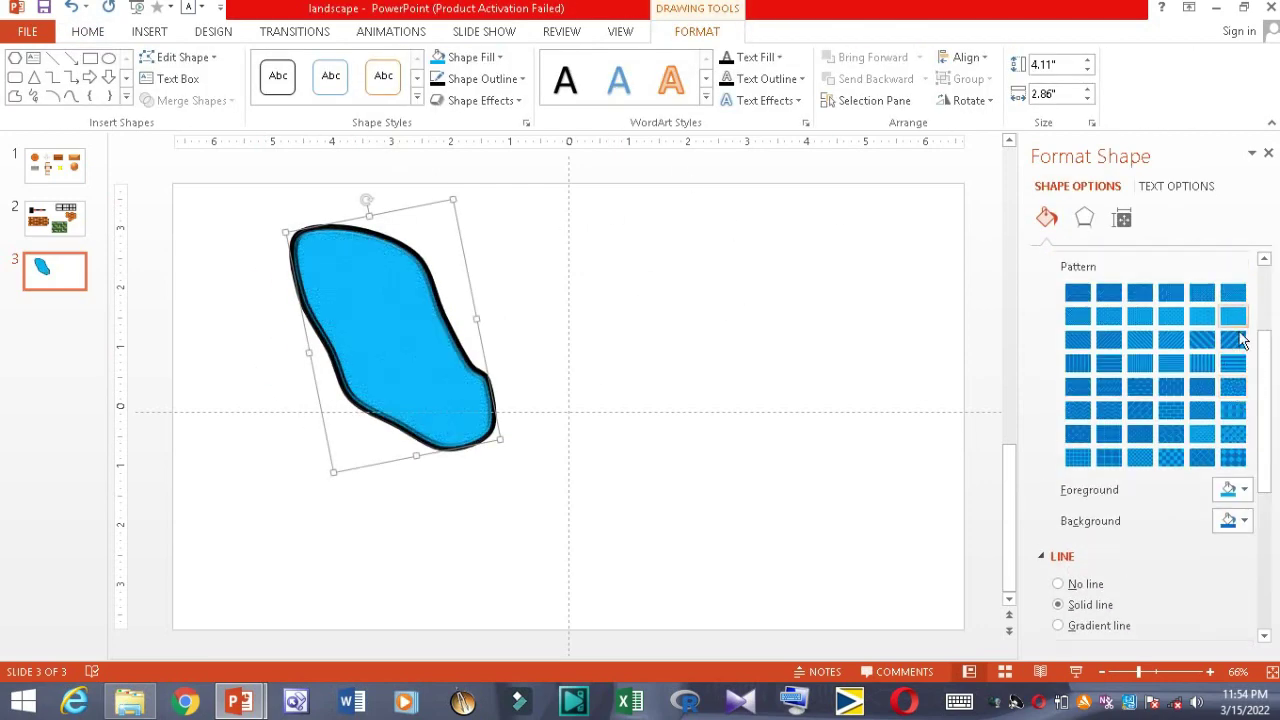
pyautogui.click(1200, 316)
pyautogui.click(896, 362)
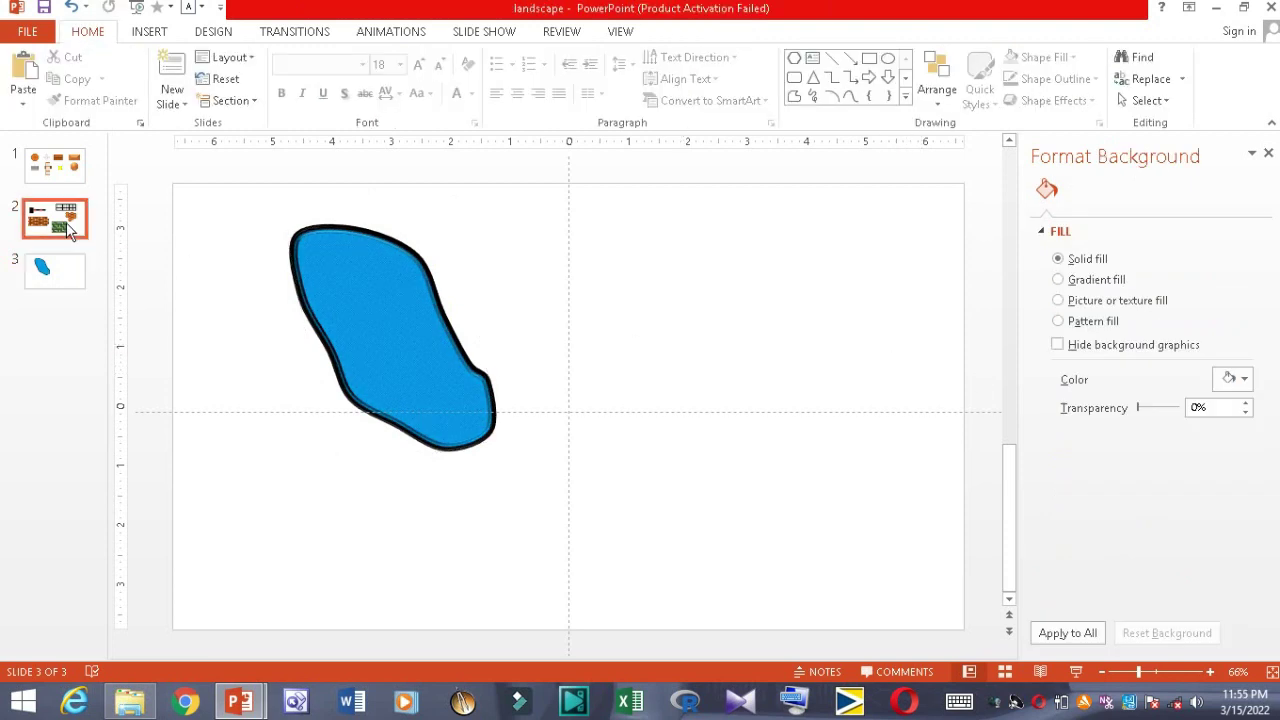
# View the furniture symbols on slide 1, then return to the paving patches on slide 2.
pyautogui.press('Up')
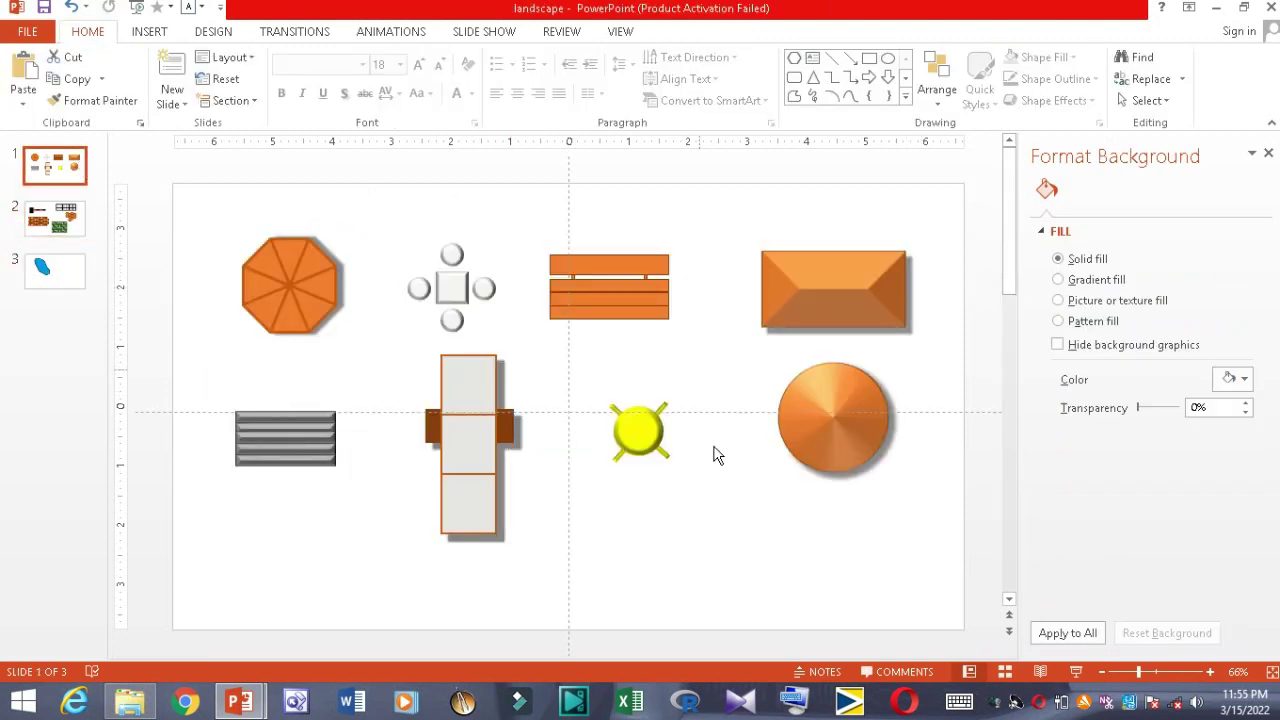
pyautogui.click(86, 226)
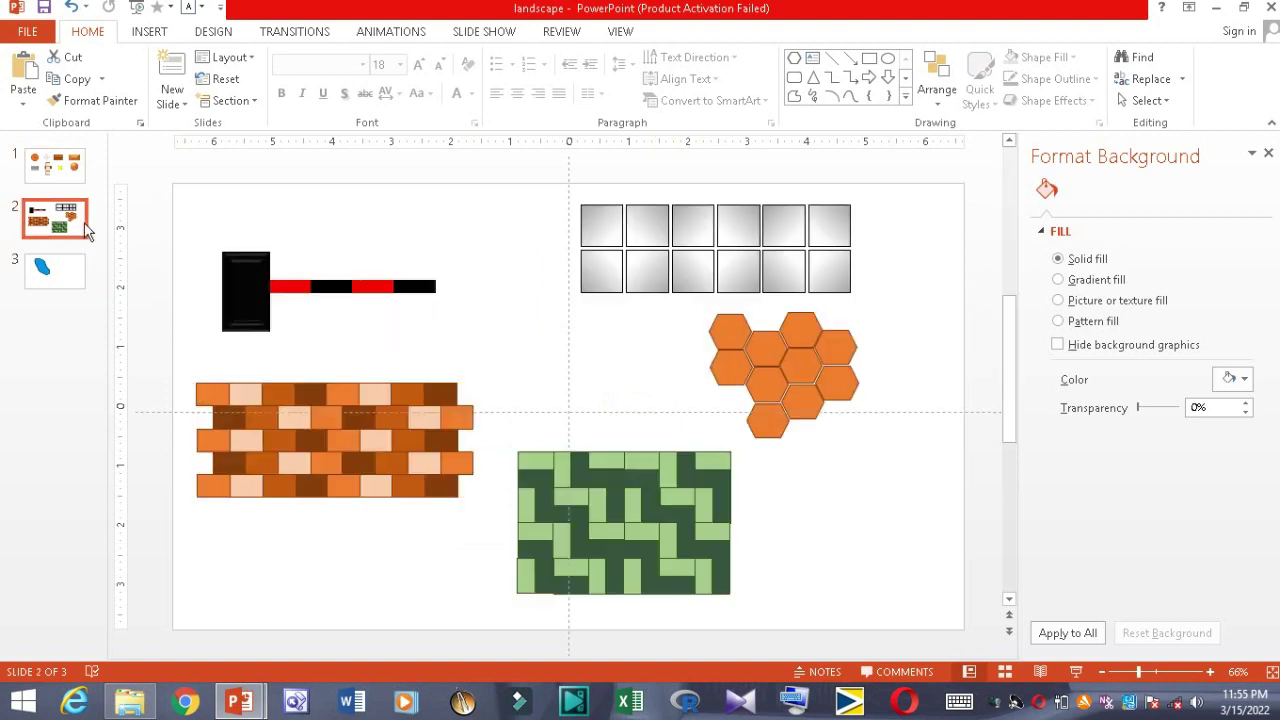